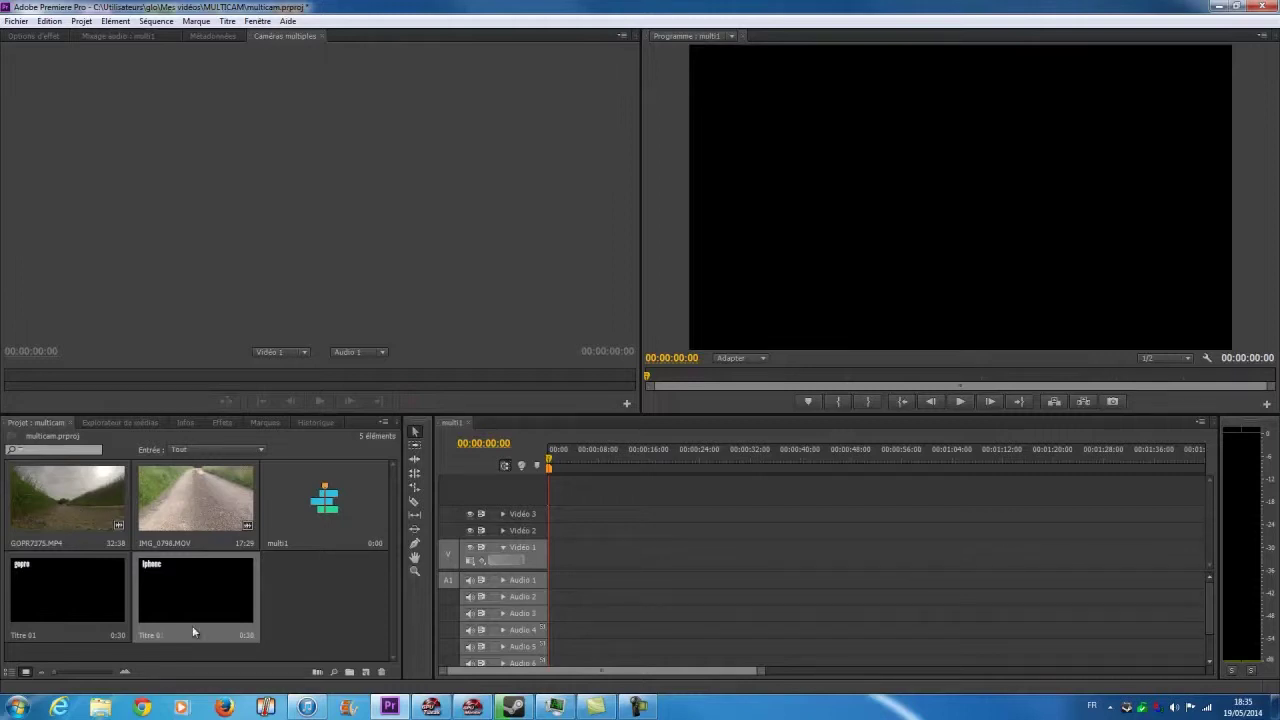
# Open the GOPR7375.MP4 clip in the source monitor, scrub back to near its beginning, and close the source view.
pyautogui.click(344, 601)
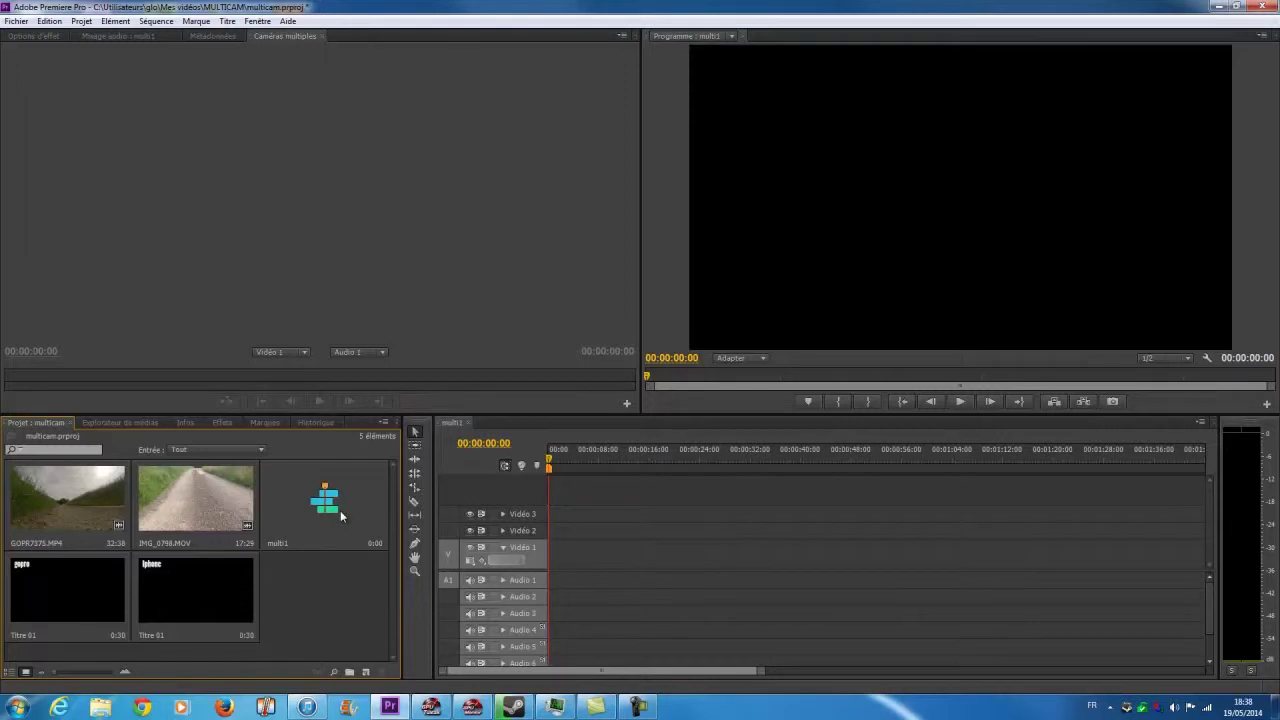
pyautogui.click(74, 505)
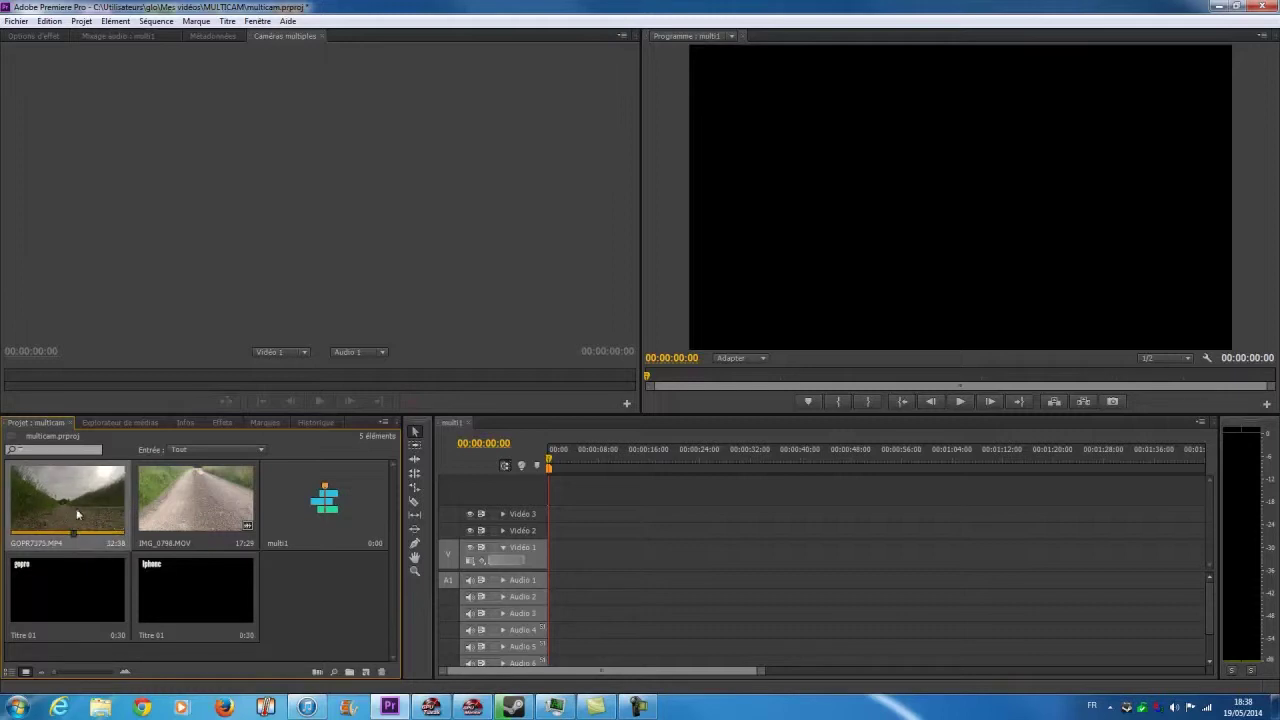
pyautogui.doubleClick(68, 501)
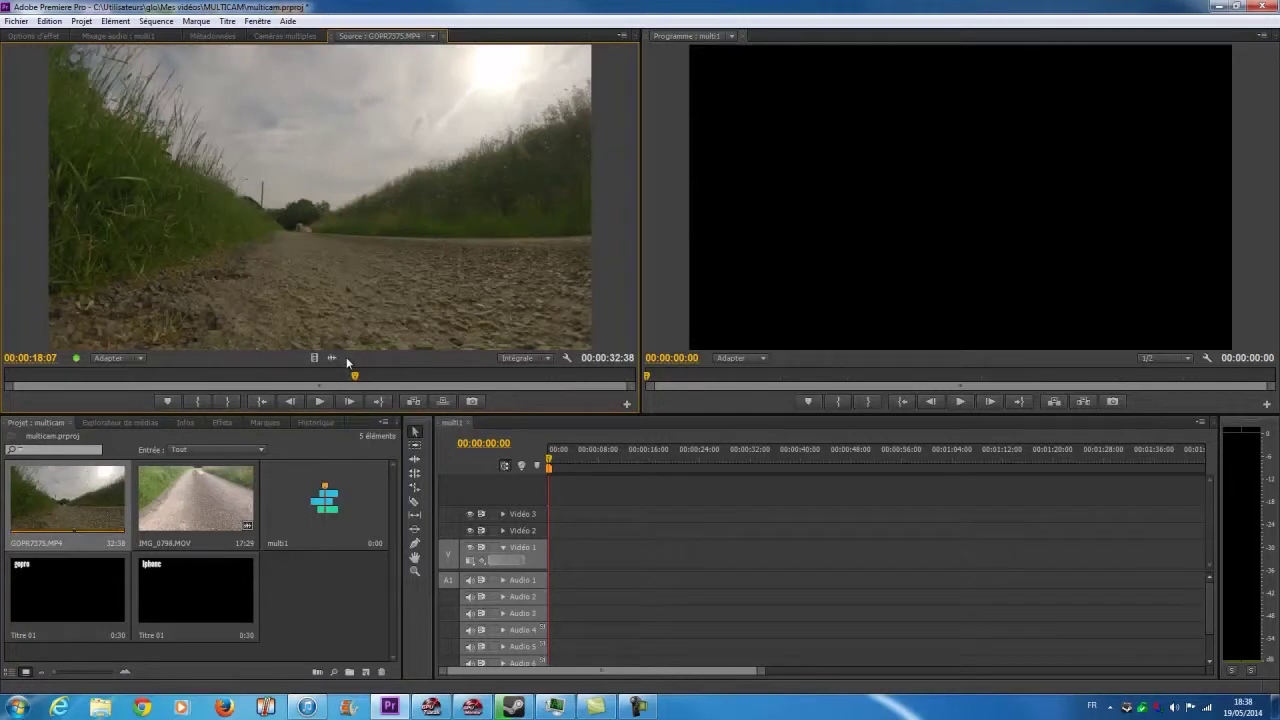
pyautogui.moveTo(354, 380); pyautogui.dragTo(28, 386)
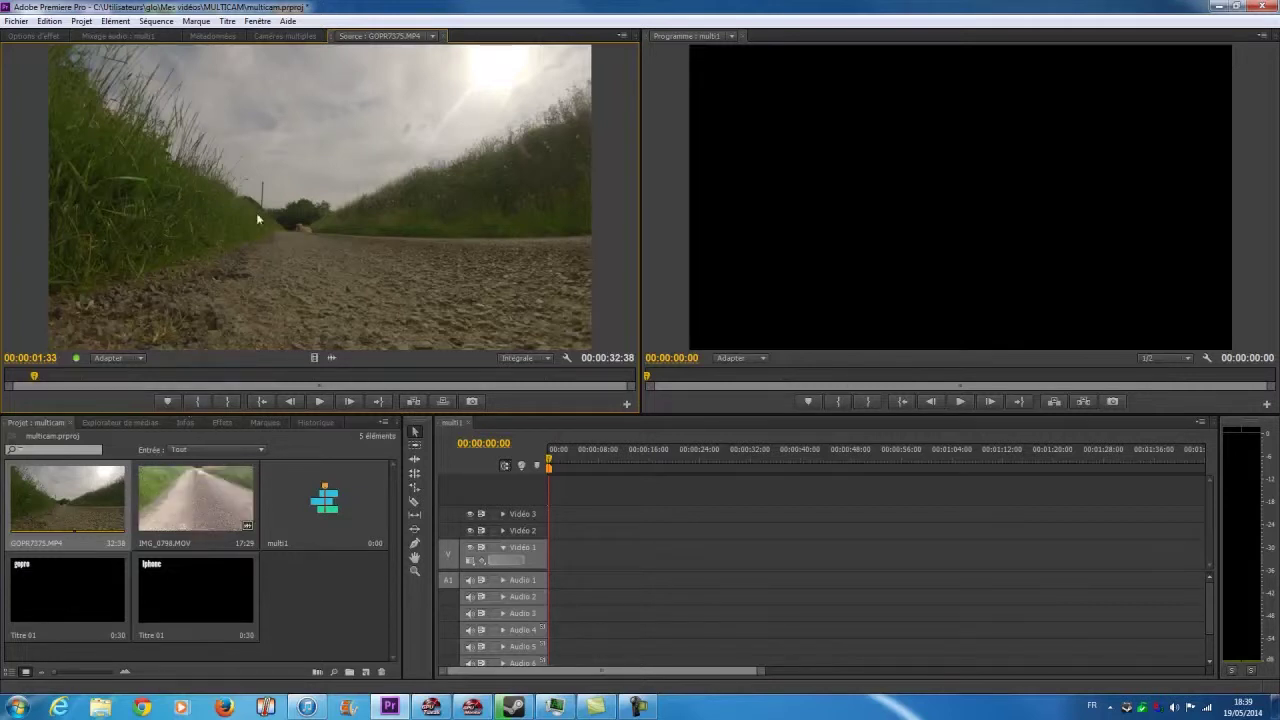
pyautogui.click(443, 37)
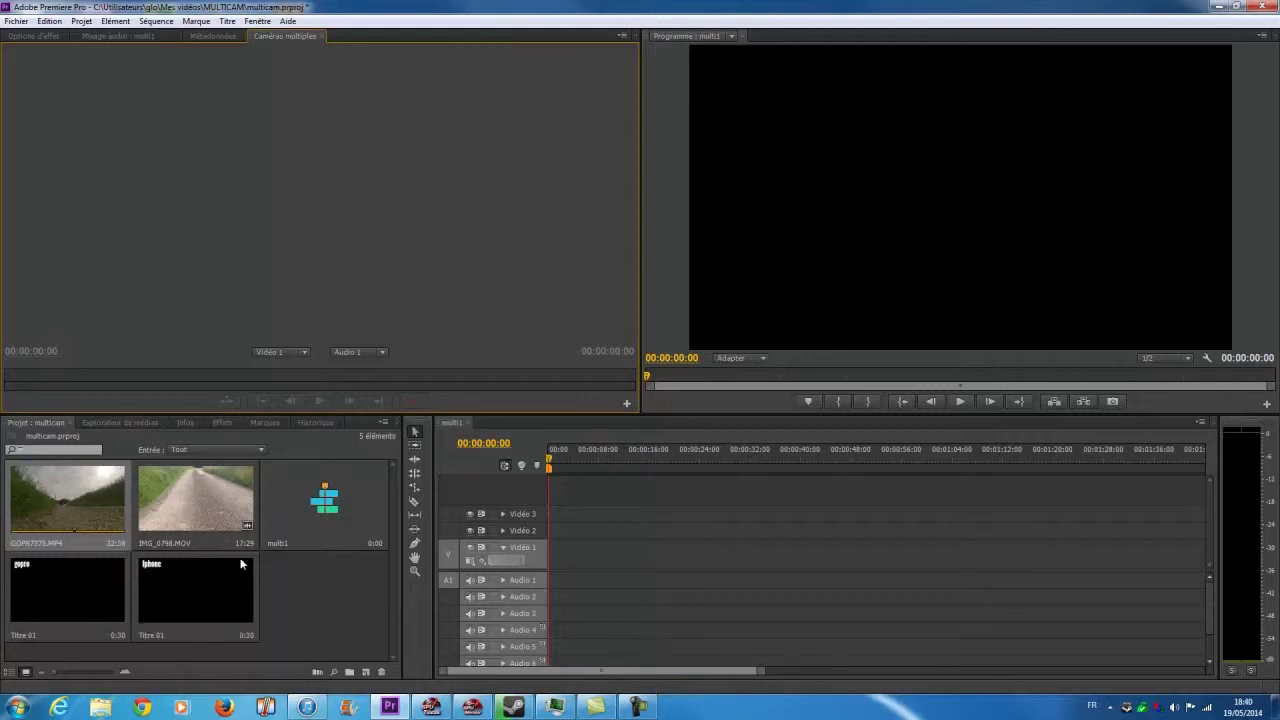
# Create a new sequence named "clip1" using the AVCHD 720p30 preset.
pyautogui.click(107, 528)
pyautogui.click(18, 21)
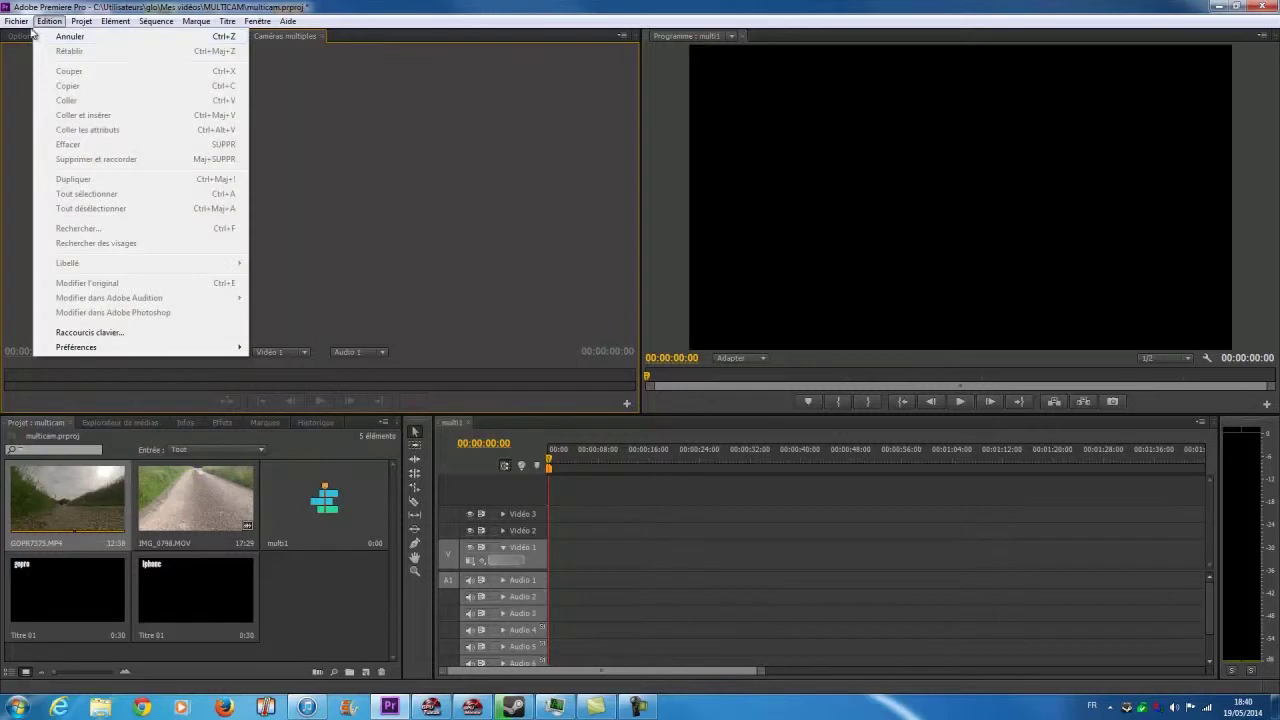
pyautogui.moveTo(114, 37)
pyautogui.click(256, 52)
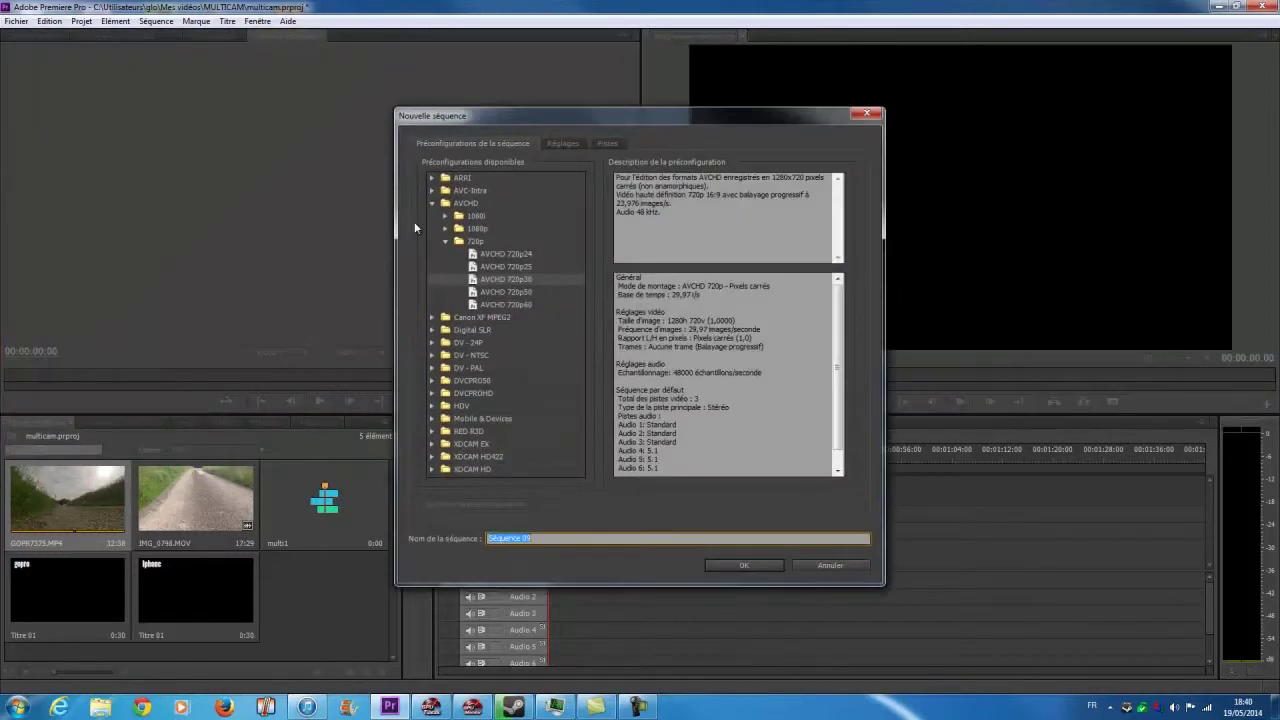
pyautogui.write('glpoi')
pyautogui.write('1')
pyautogui.click(753, 565)
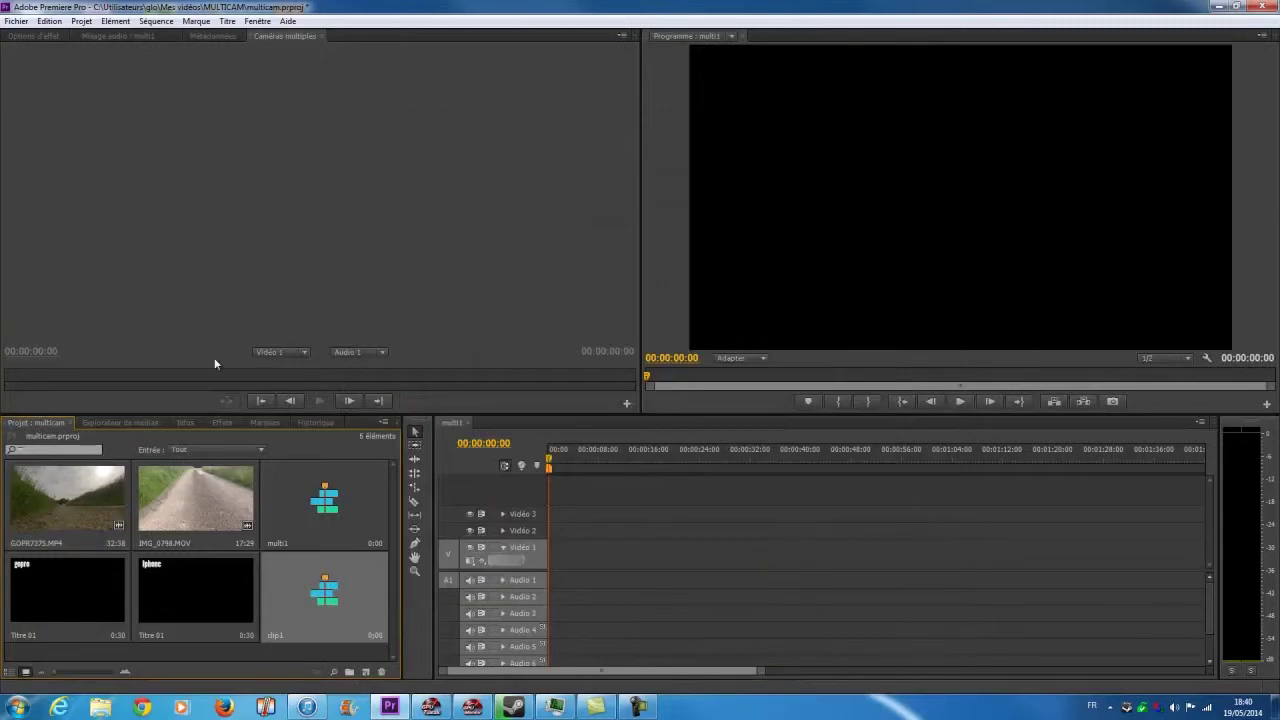
# Create another new sequence named "clip2*" with the same AVCHD 720p30 preset.
pyautogui.click(49, 21)
pyautogui.moveTo(16, 21)
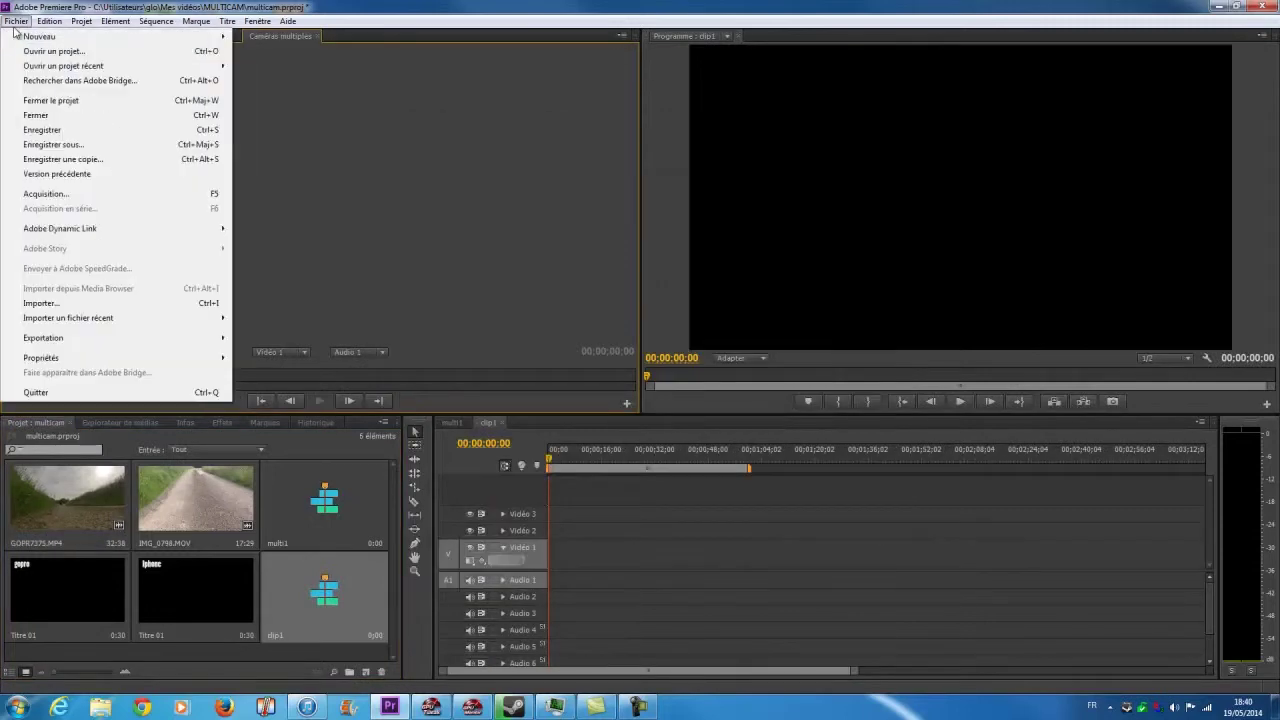
pyautogui.moveTo(214, 38)
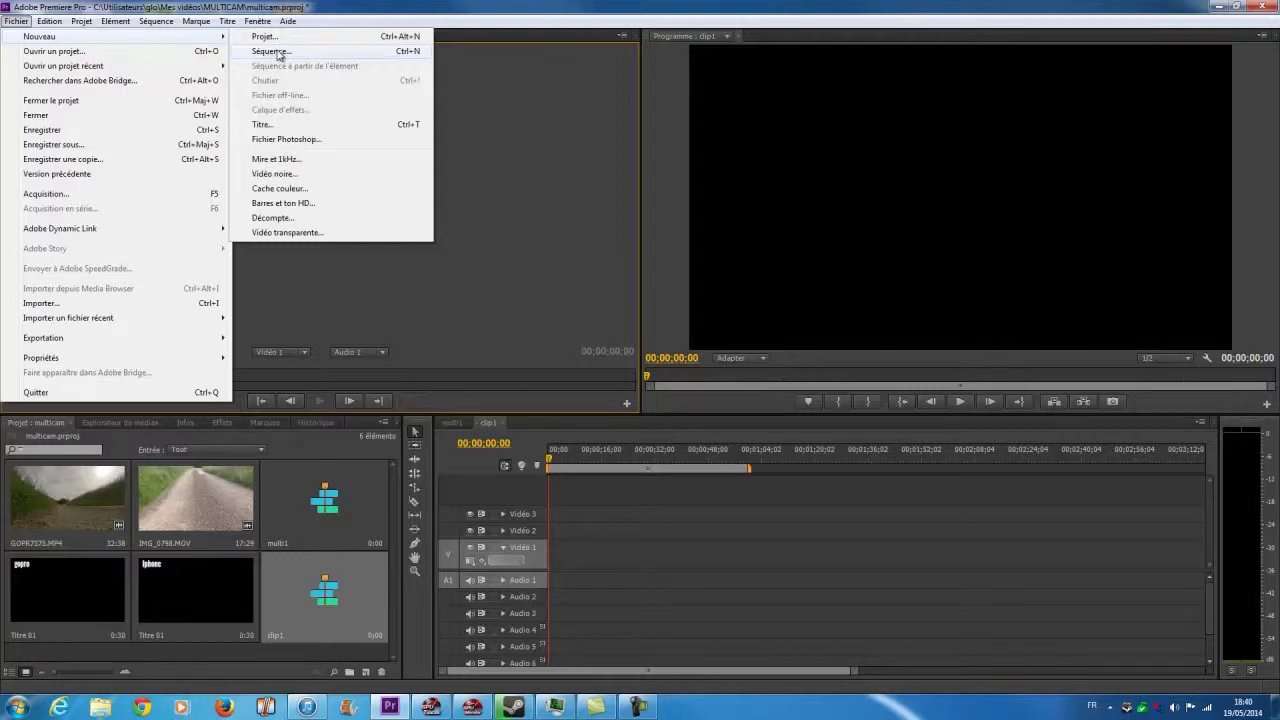
pyautogui.click(279, 52)
pyautogui.write('clip2')
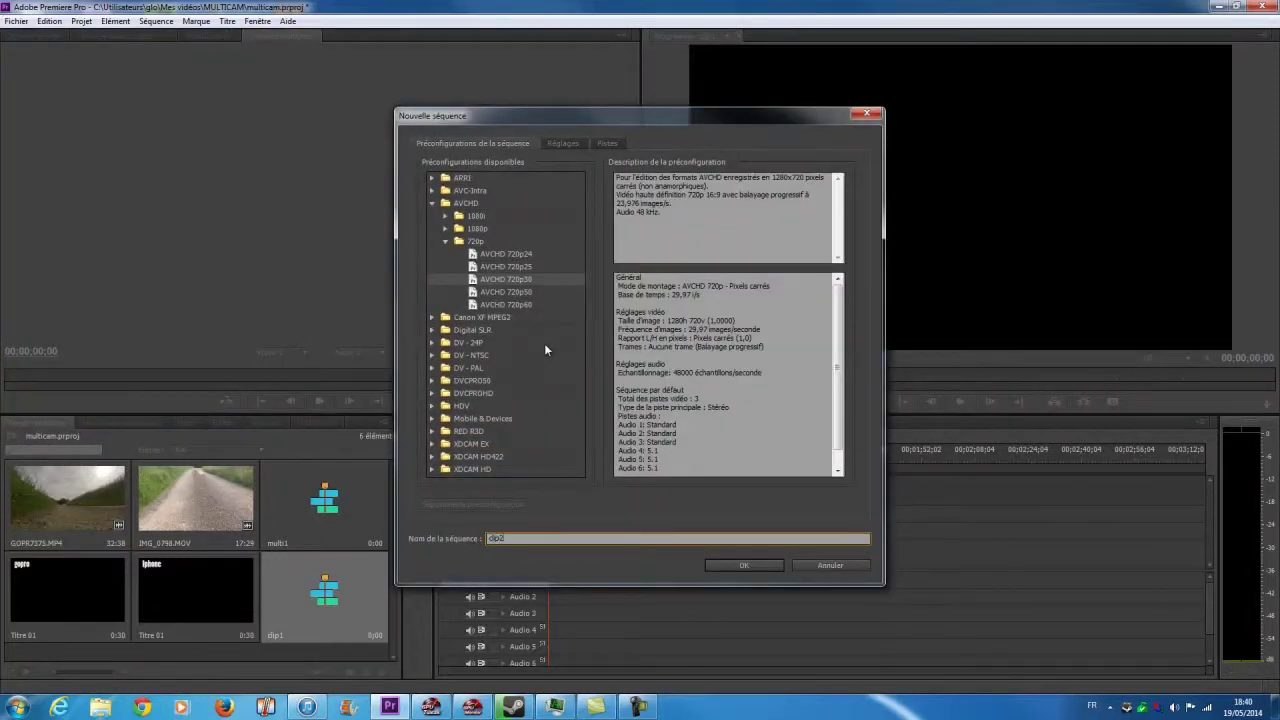
pyautogui.press('Return')
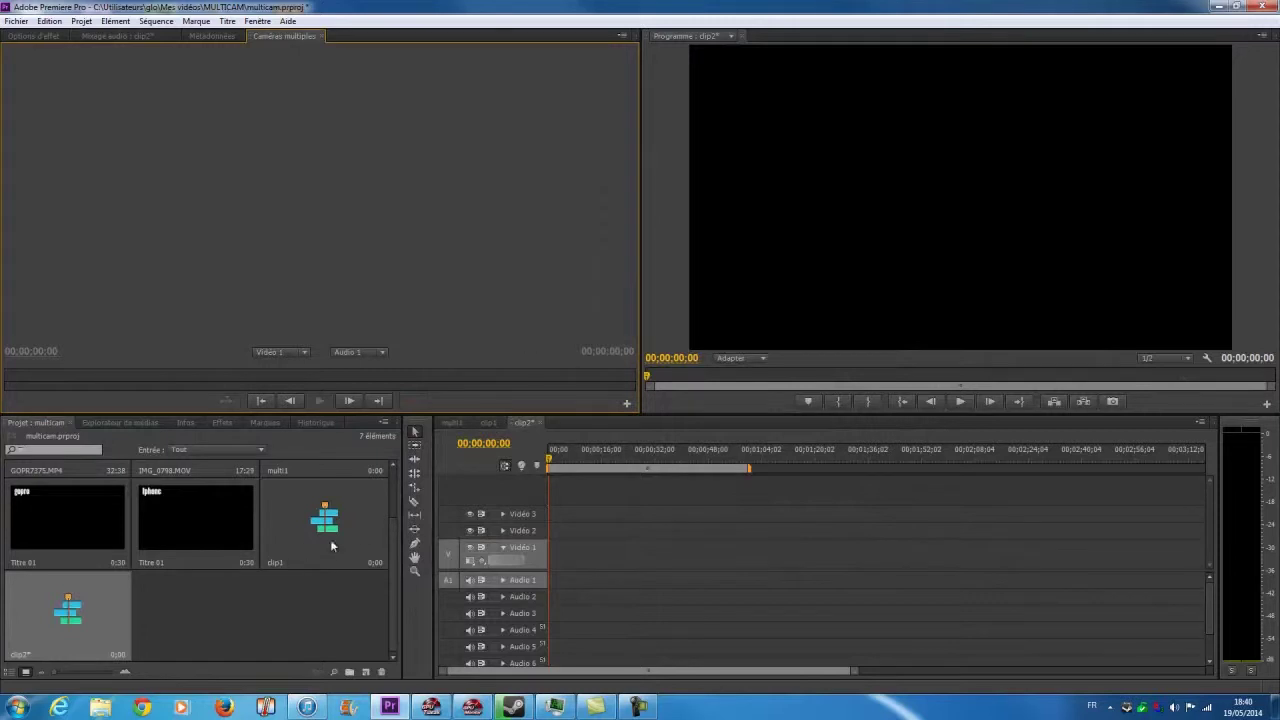
# Place GOPR7375.MP4 at the start of Vidéo 1 in the clip1 sequence, keeping the existing sequence settings.
pyautogui.moveTo(395, 555); pyautogui.dragTo(434, 455)
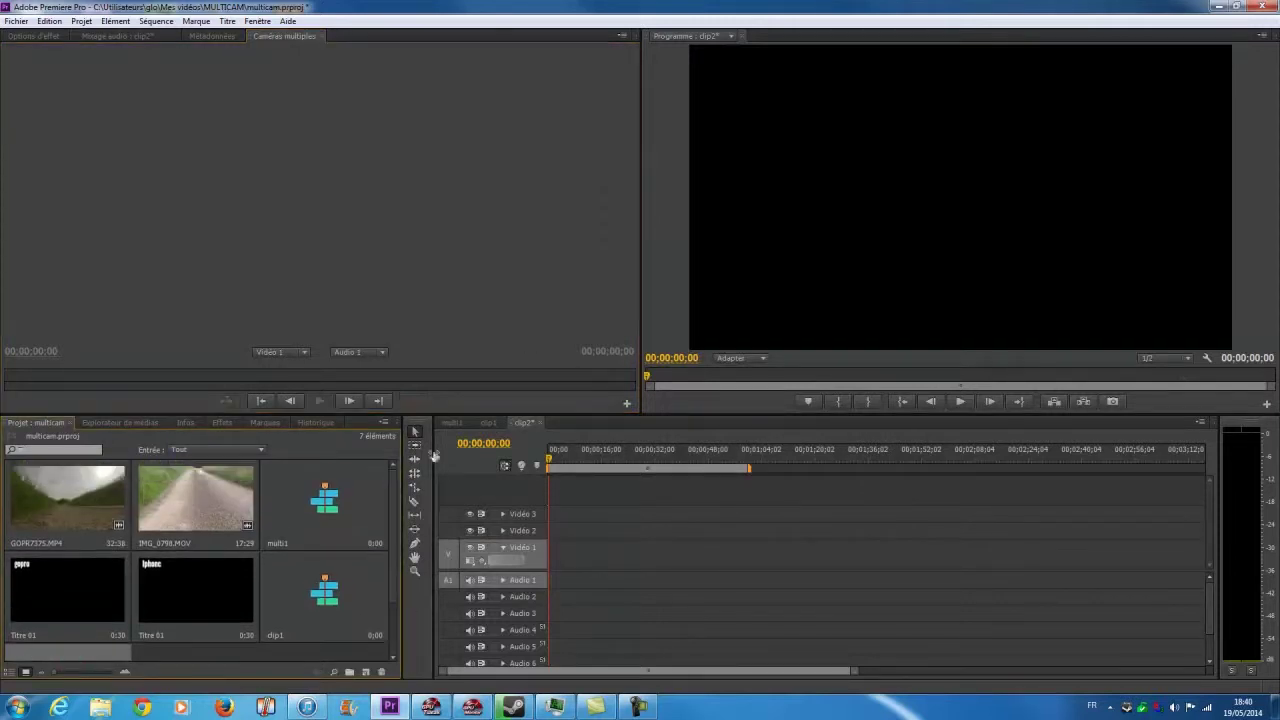
pyautogui.click(488, 422)
pyautogui.moveTo(45, 520); pyautogui.dragTo(500, 572)
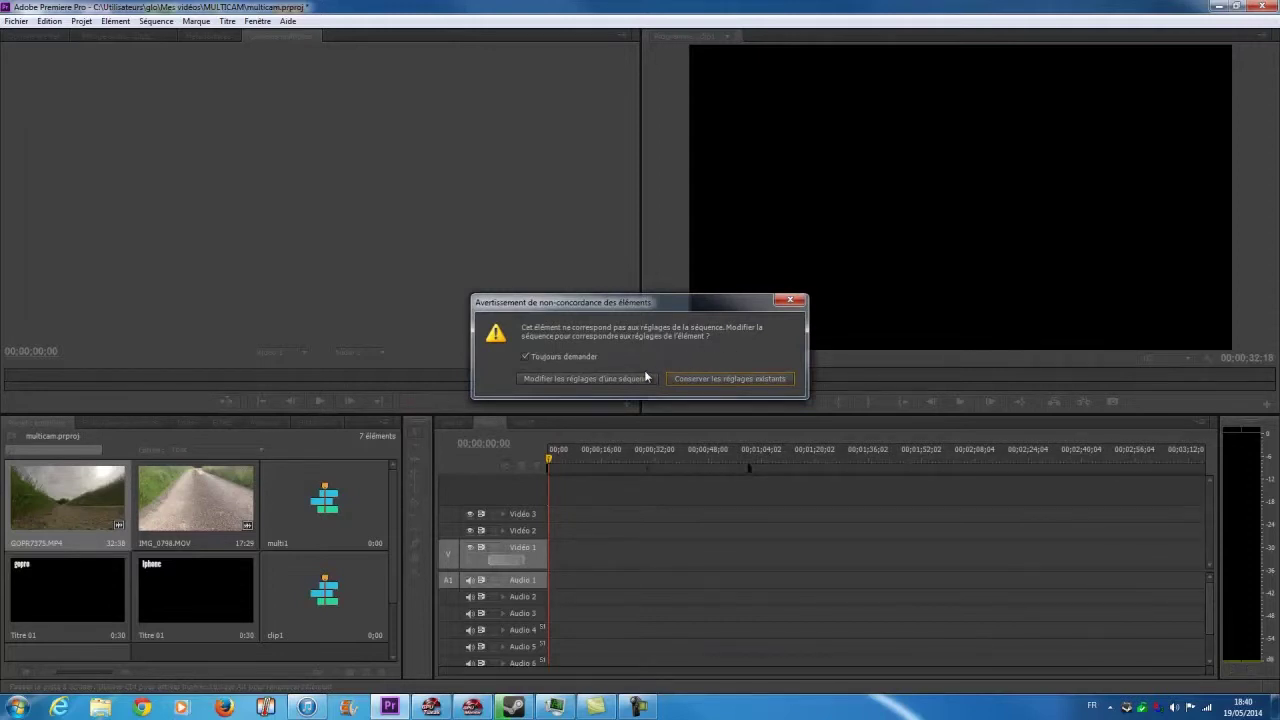
pyautogui.click(683, 378)
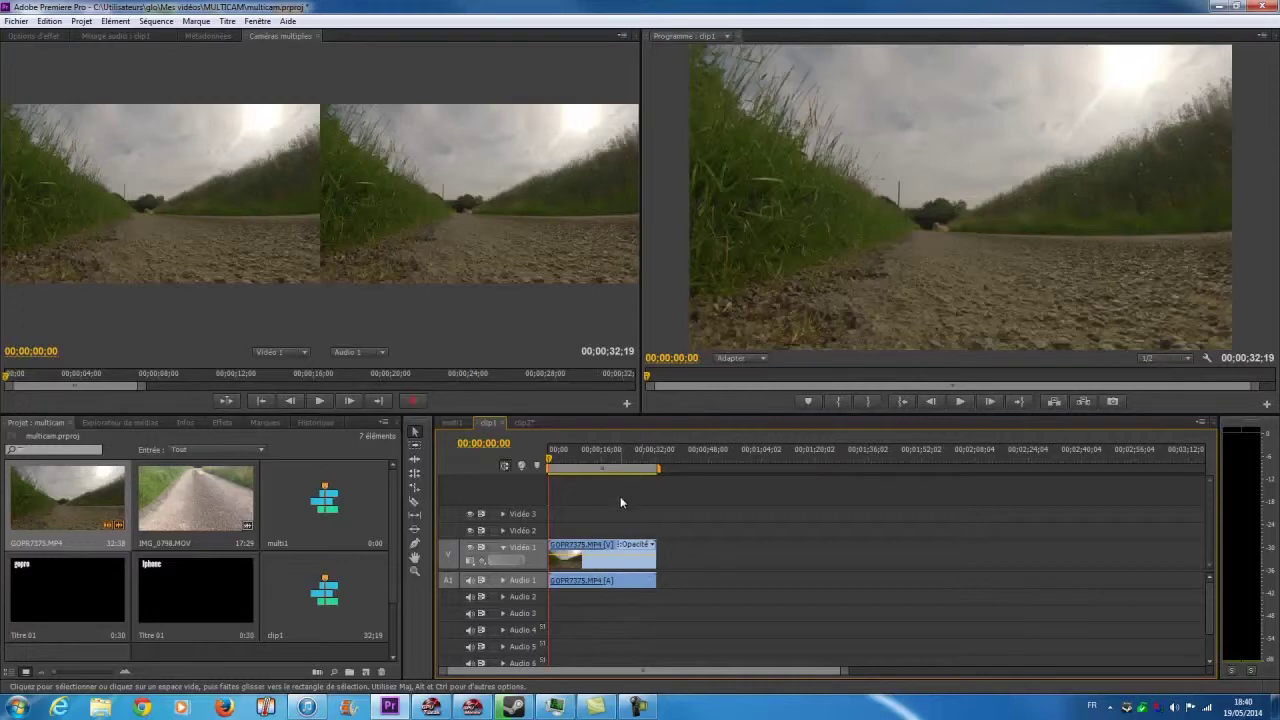
# Place IMG_0798.MOV at the start of Vidéo 1 in clip2*, keeping the existing sequence settings, and close the multi-camera monitor.
pyautogui.click(516, 422)
pyautogui.moveTo(195, 497); pyautogui.dragTo(548, 570)
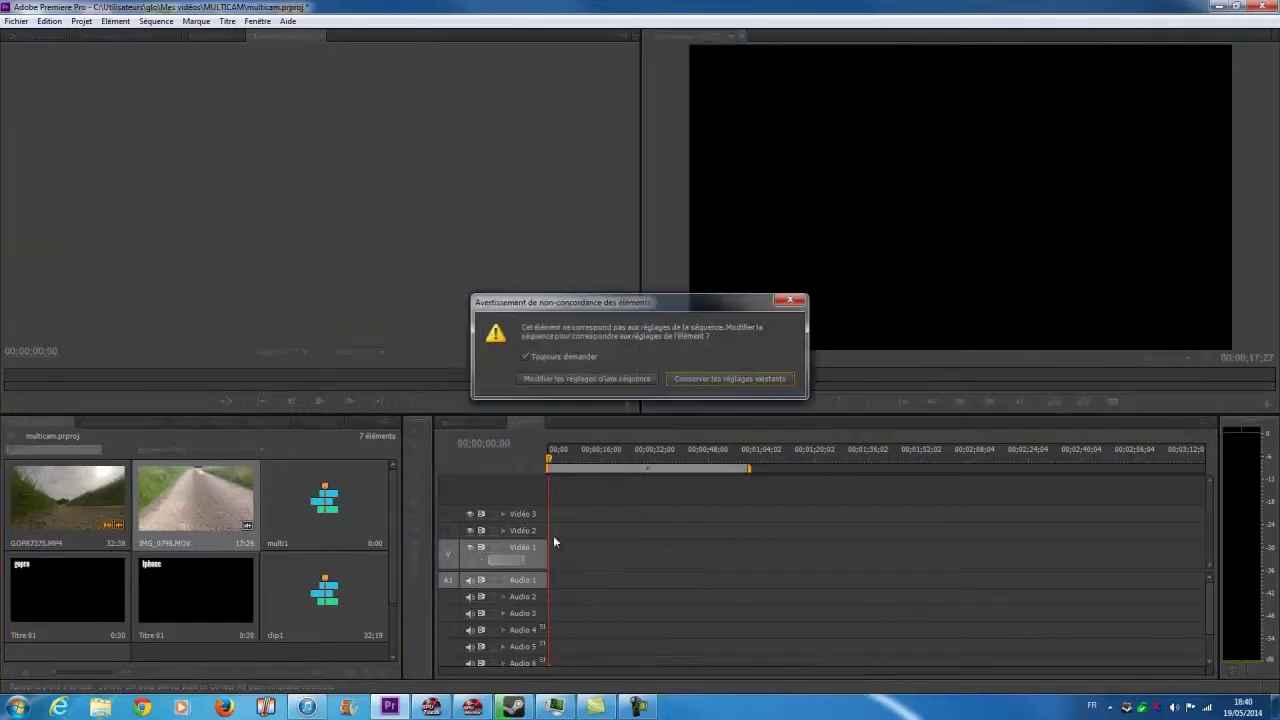
pyautogui.click(696, 380)
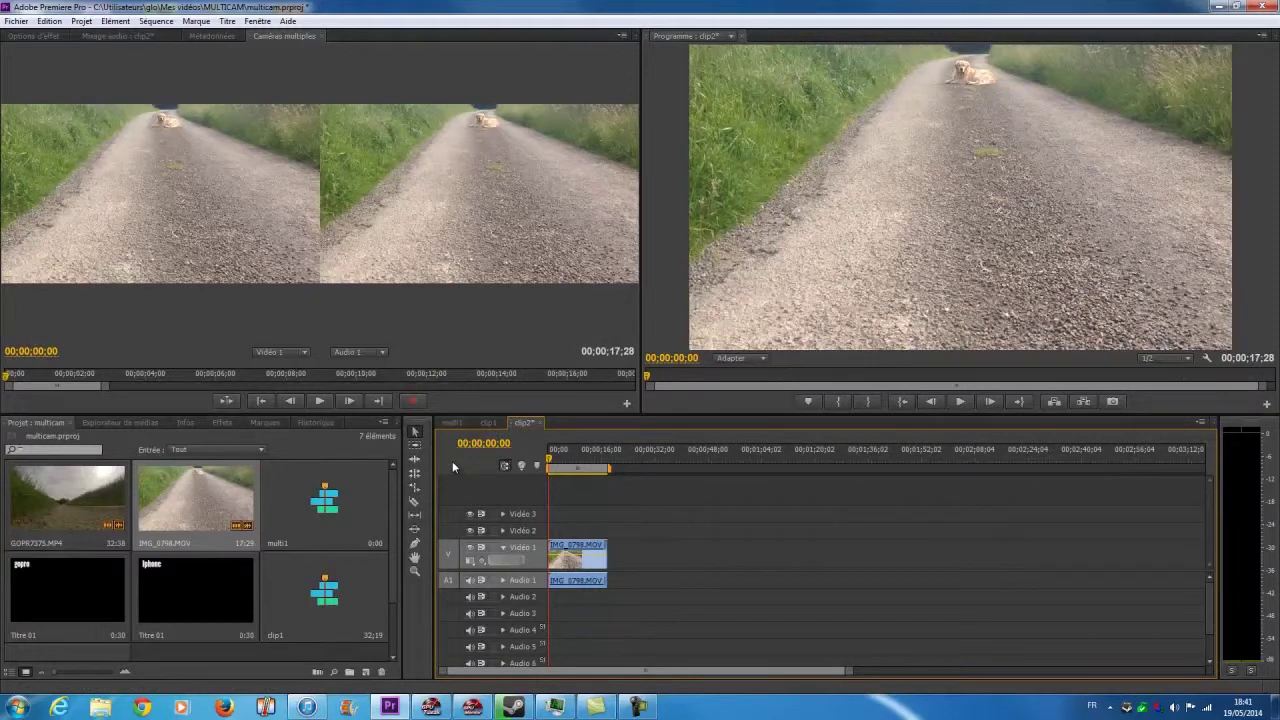
pyautogui.click(323, 36)
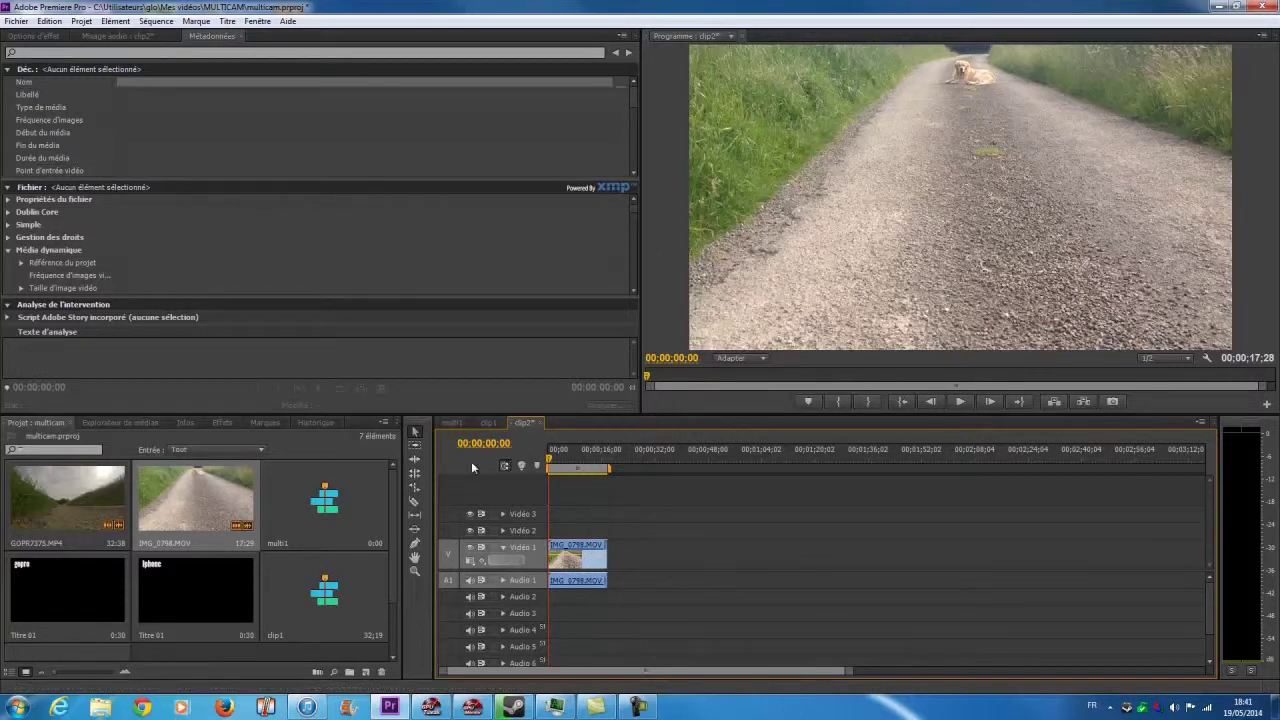
# In clip1, expand the Audio 1 track and position the playhead at 00;00;12;08, just before the sound spike in the waveform.
pyautogui.click(485, 424)
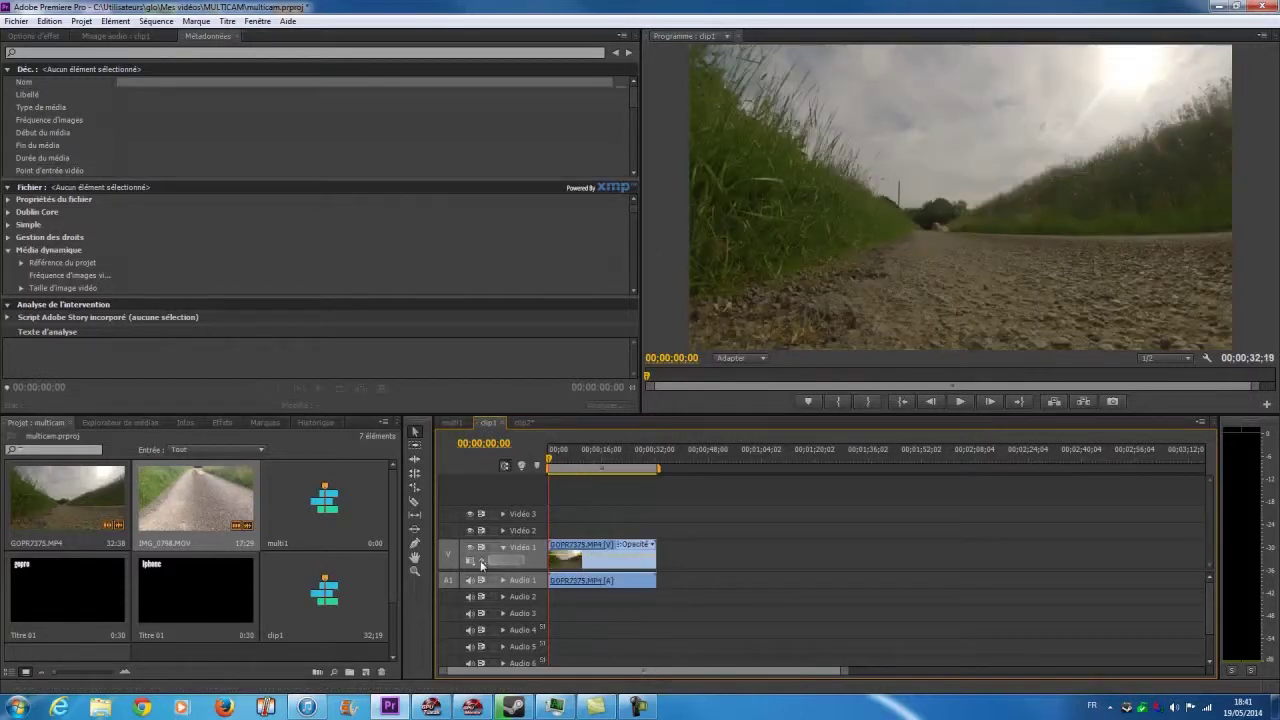
pyautogui.click(503, 580)
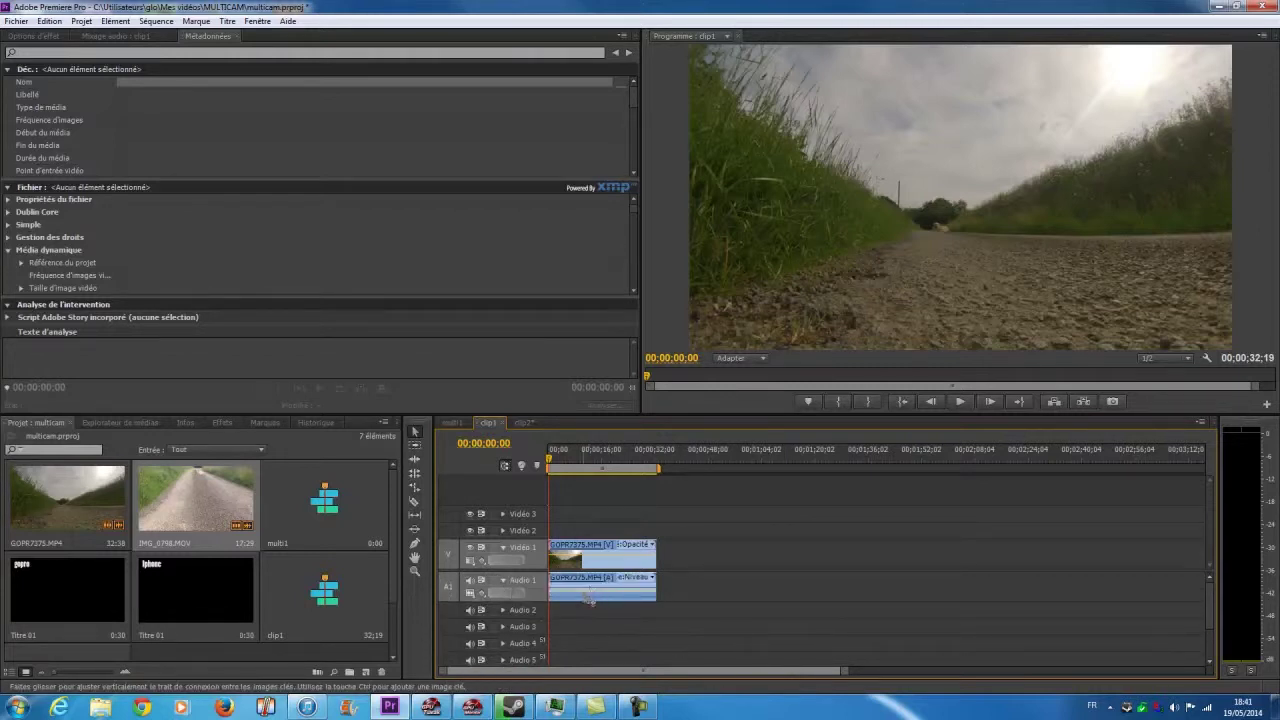
pyautogui.click(591, 451)
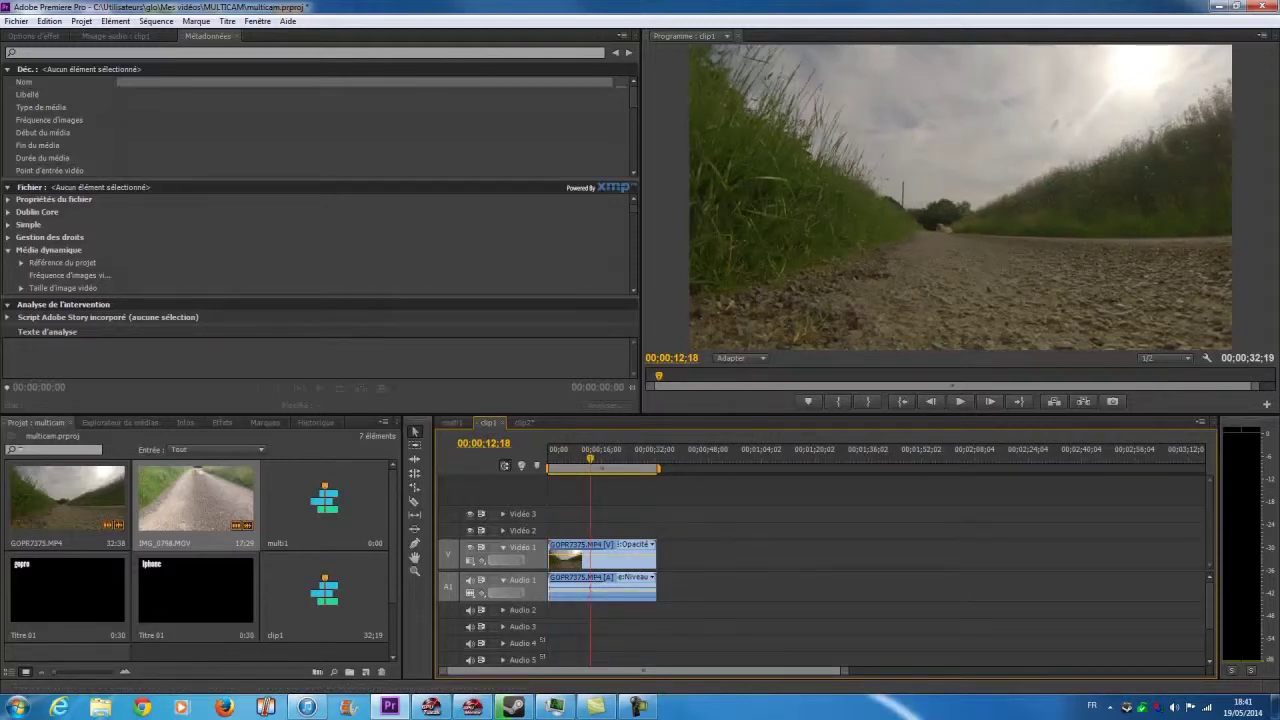
pyautogui.moveTo(845, 675); pyautogui.dragTo(654, 680)
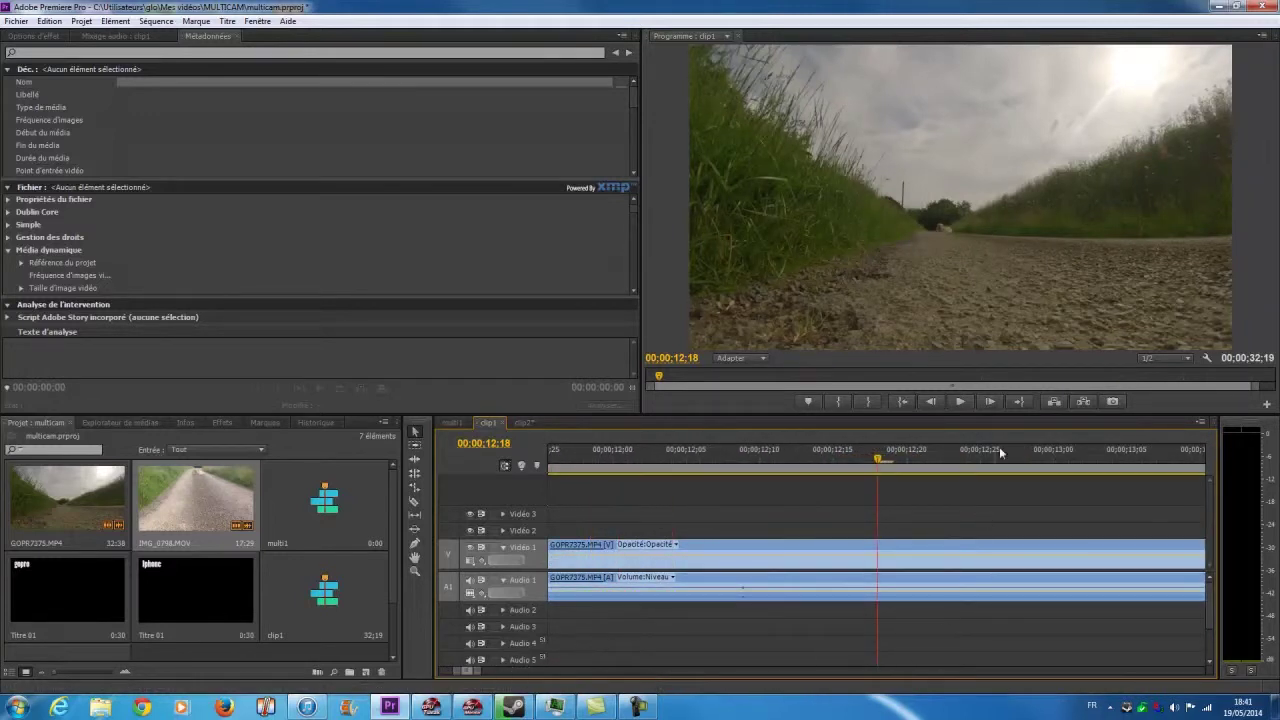
pyautogui.press('Left')
pyautogui.press('Left')
pyautogui.press('Left')
pyautogui.press('Left')
pyautogui.press('Left')
pyautogui.press('Left')
pyautogui.press('Left')
pyautogui.press('Left')
pyautogui.press('Left')
pyautogui.press('Left')
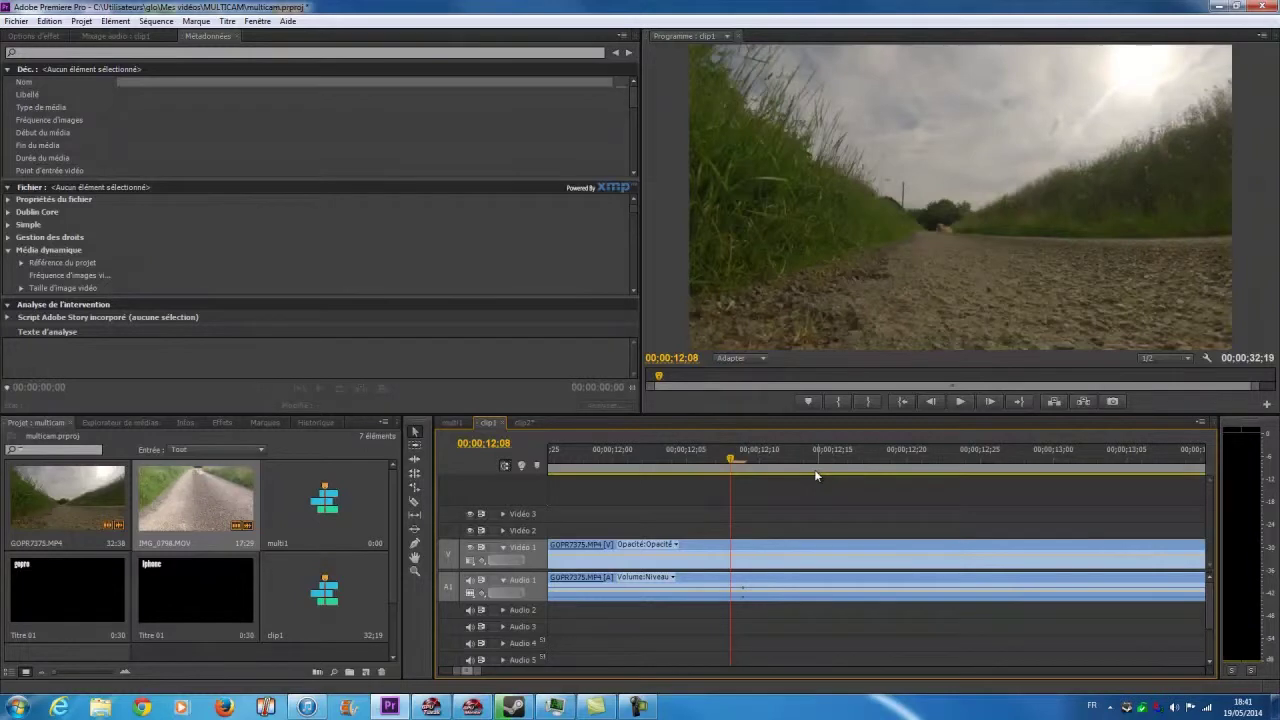
# Cut off the part of GOPR7375.MP4 before the playhead and move the remaining clip to the start of the sequence.
pyautogui.press('c')
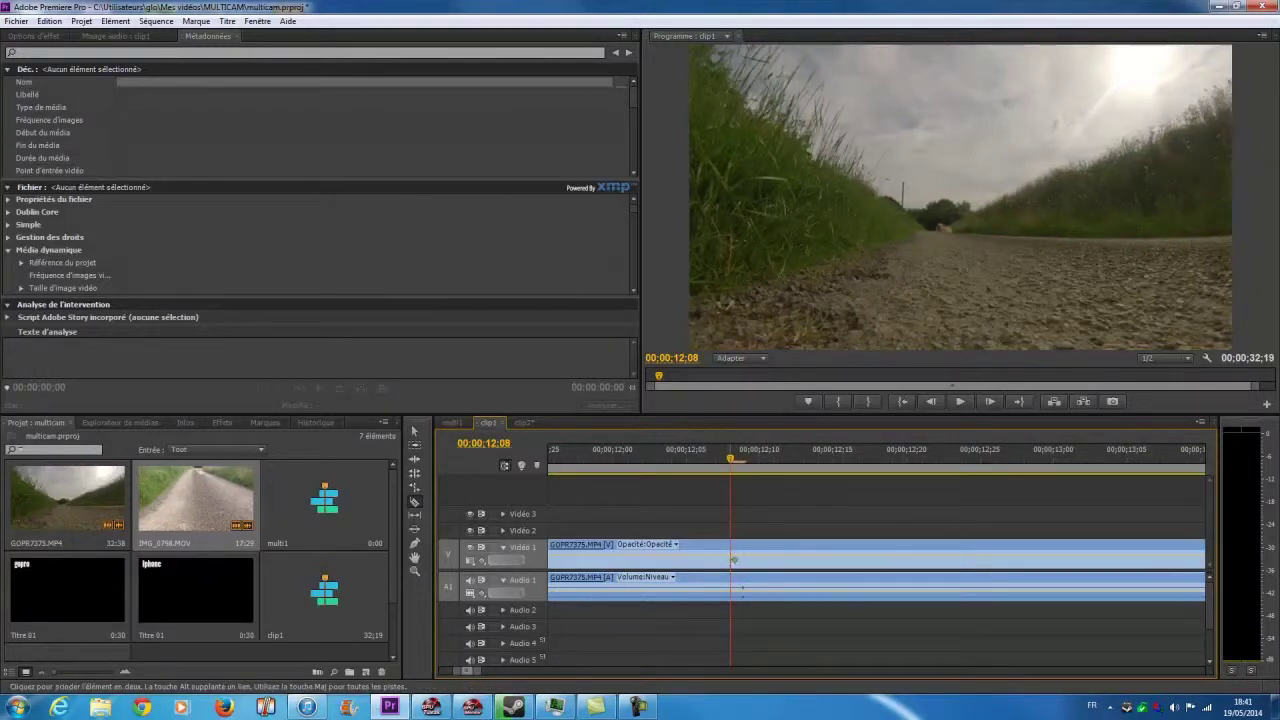
pyautogui.click(732, 559)
pyautogui.press('v')
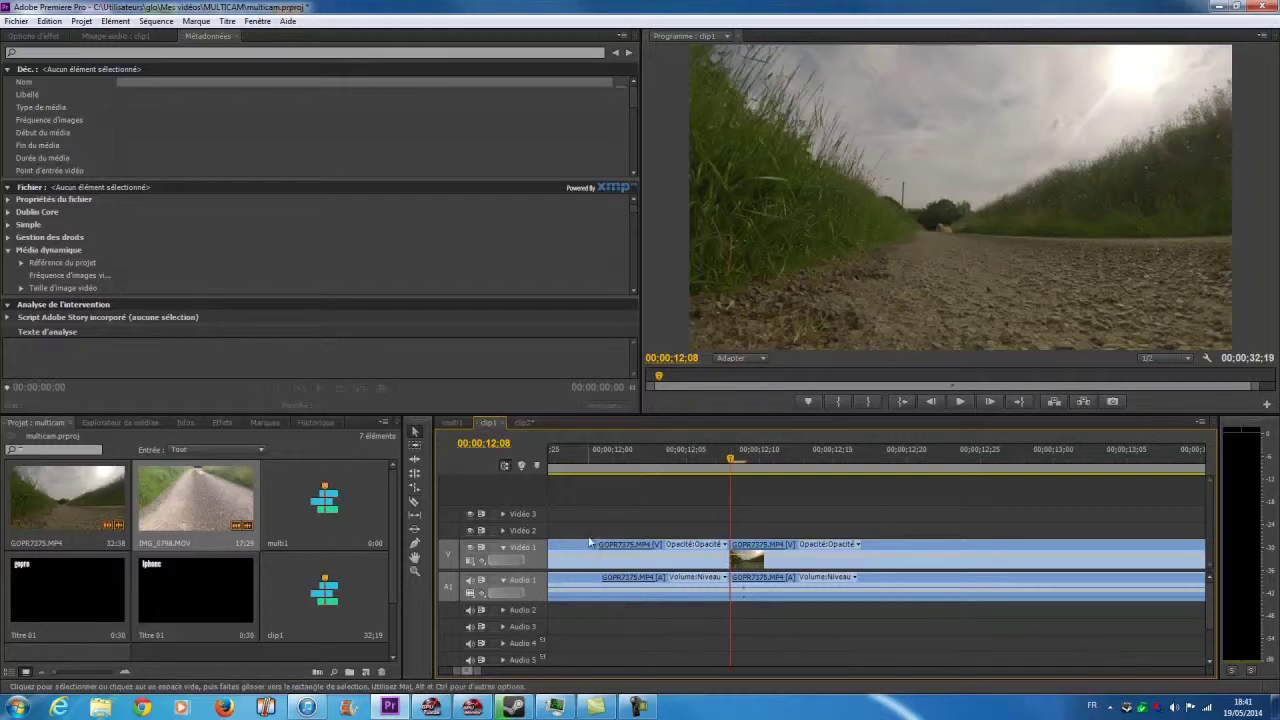
pyautogui.click(582, 551)
pyautogui.press('Delete')
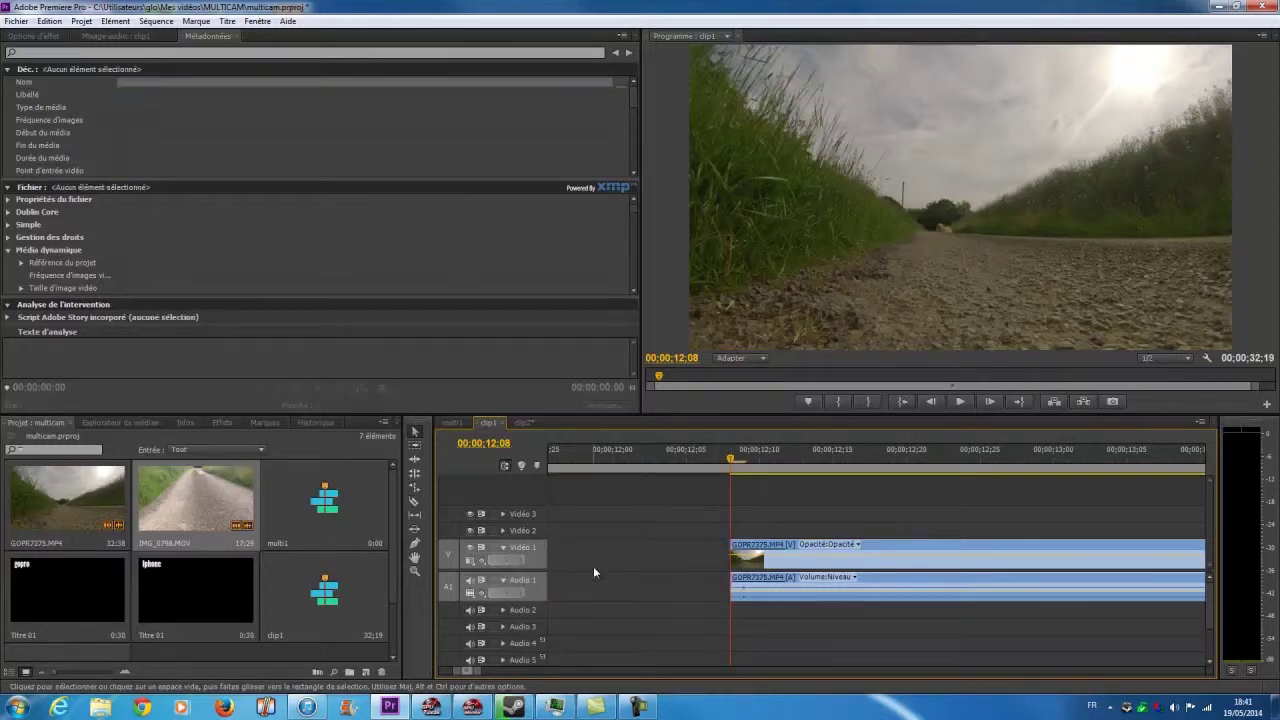
pyautogui.moveTo(473, 673); pyautogui.dragTo(566, 669)
pyautogui.moveTo(950, 548); pyautogui.dragTo(723, 572)
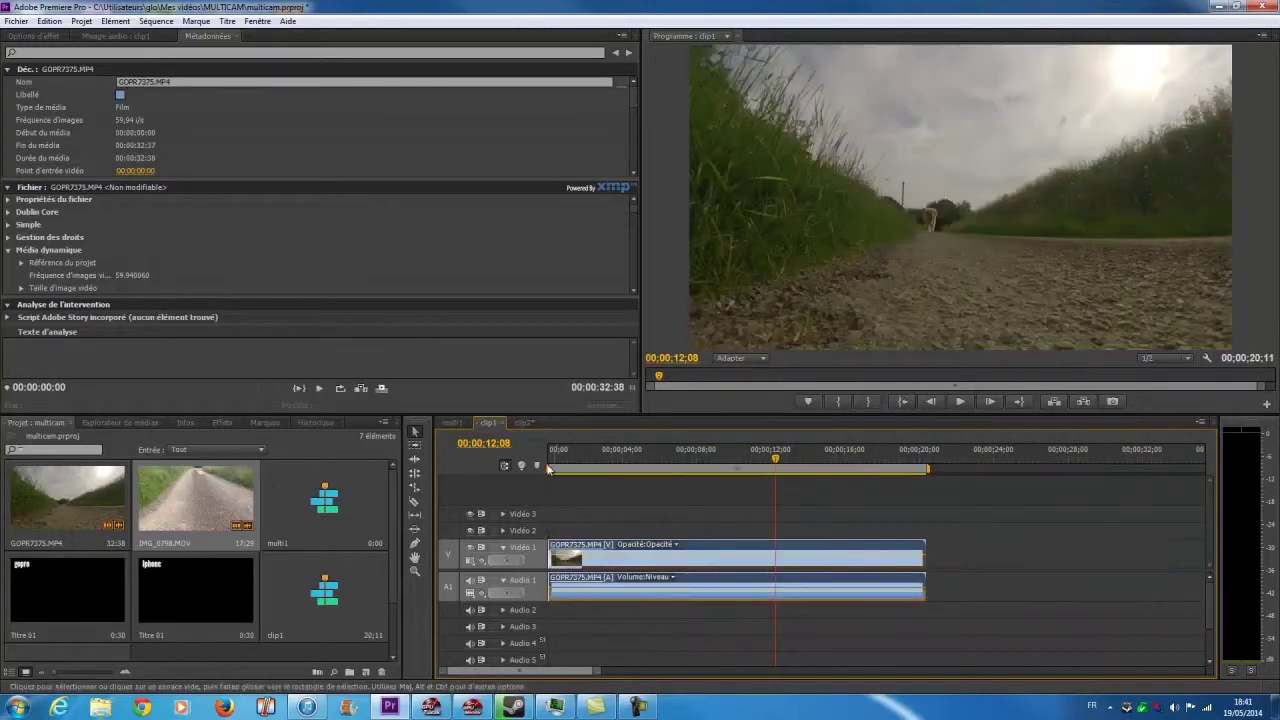
# In clip2*, expand the Audio 1 track and position the playhead at 00;00;01;28, just before the sound spike in the waveform.
pyautogui.click(524, 422)
pyautogui.click(503, 579)
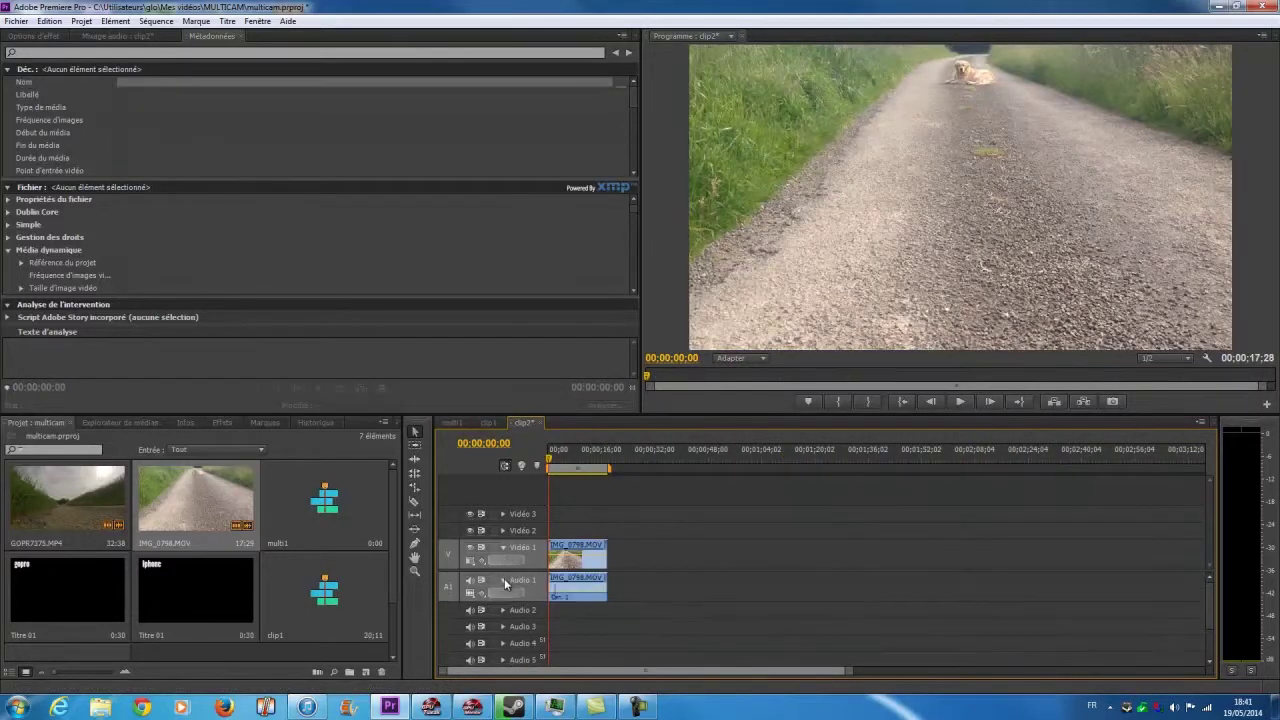
pyautogui.moveTo(848, 670); pyautogui.dragTo(697, 672)
pyautogui.click(631, 458)
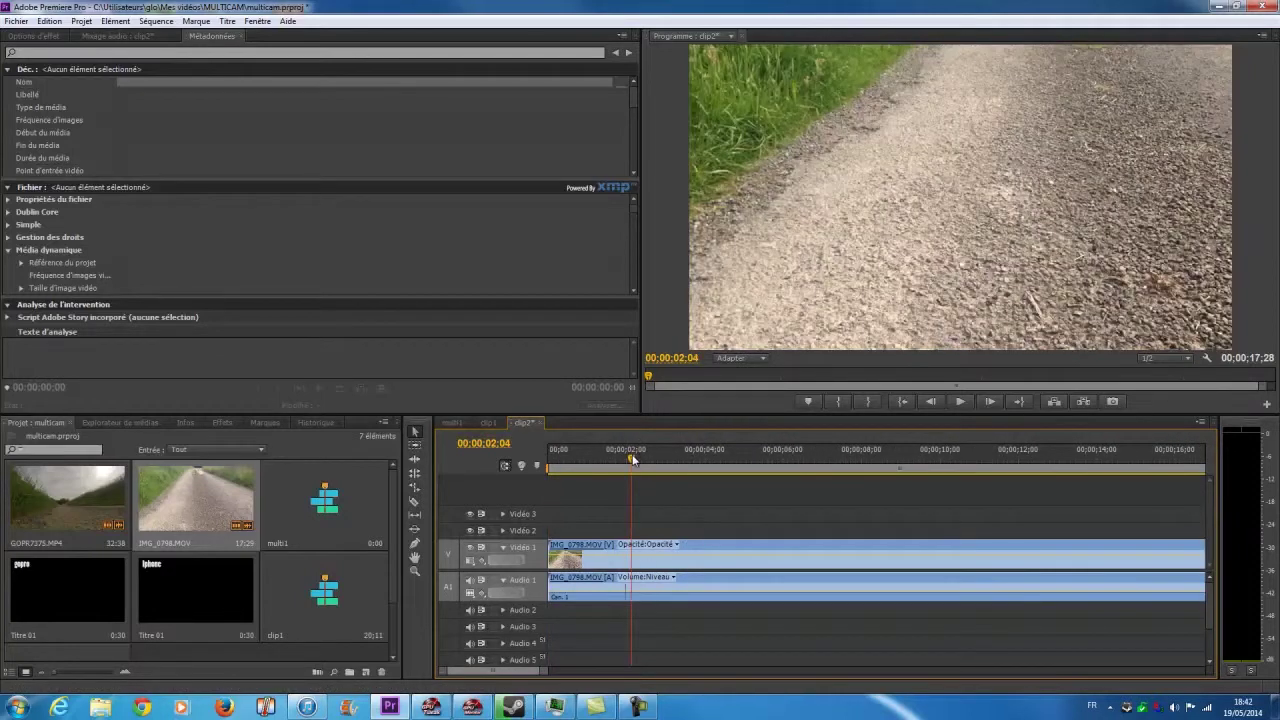
pyautogui.click(630, 455)
pyautogui.moveTo(562, 670); pyautogui.dragTo(517, 671)
pyautogui.press('Left')
pyautogui.press('Left')
pyautogui.press('Left')
pyautogui.press('Left')
pyautogui.press('Left')
pyautogui.press('Left')
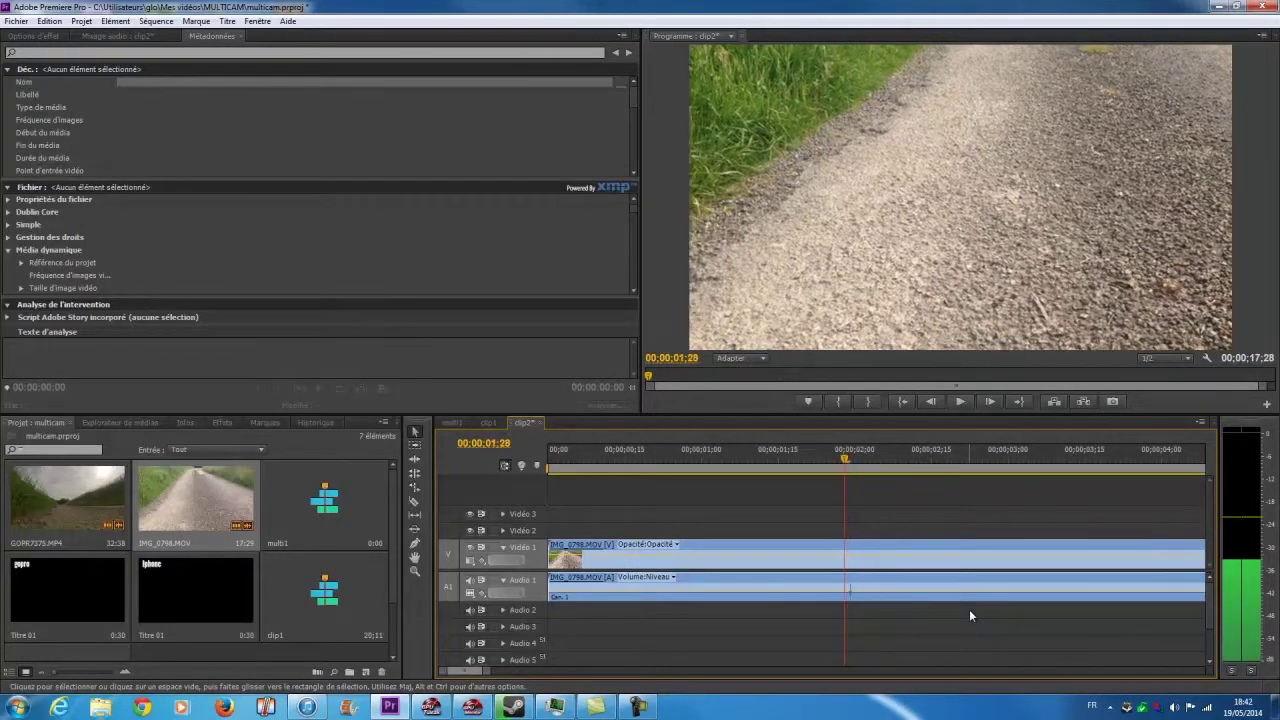
pyautogui.press('Right')
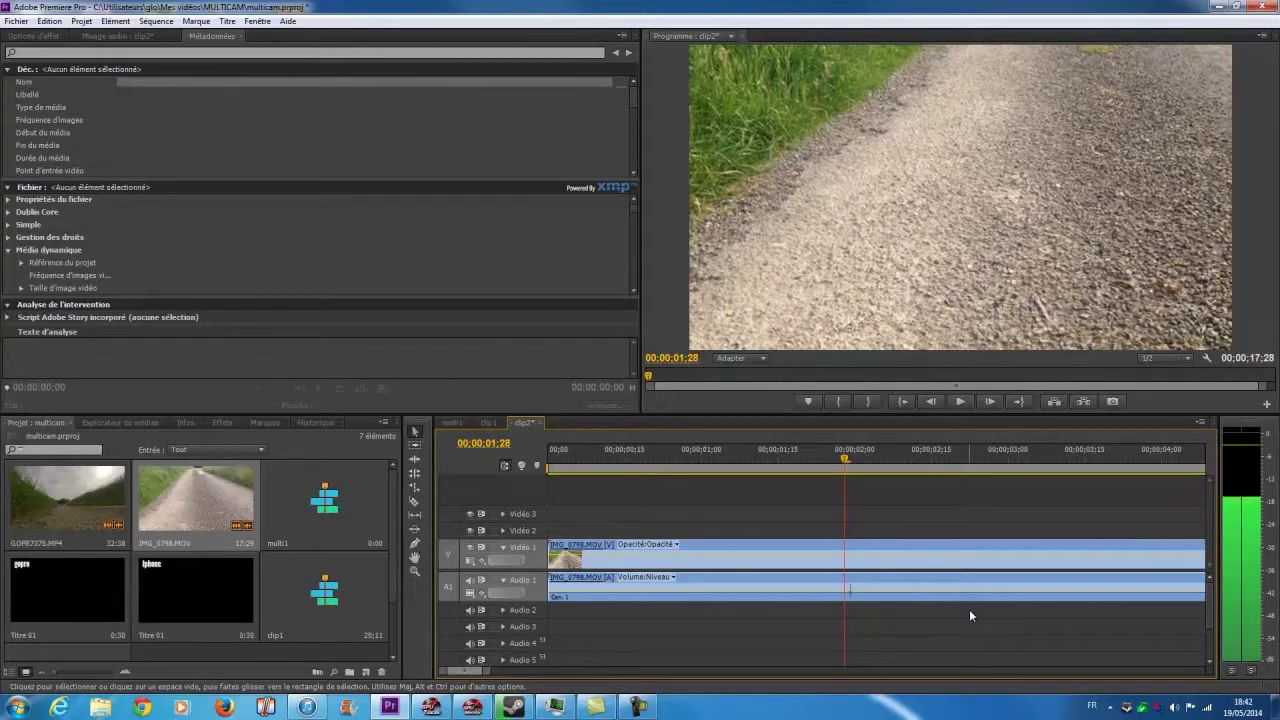
pyautogui.press('Right')
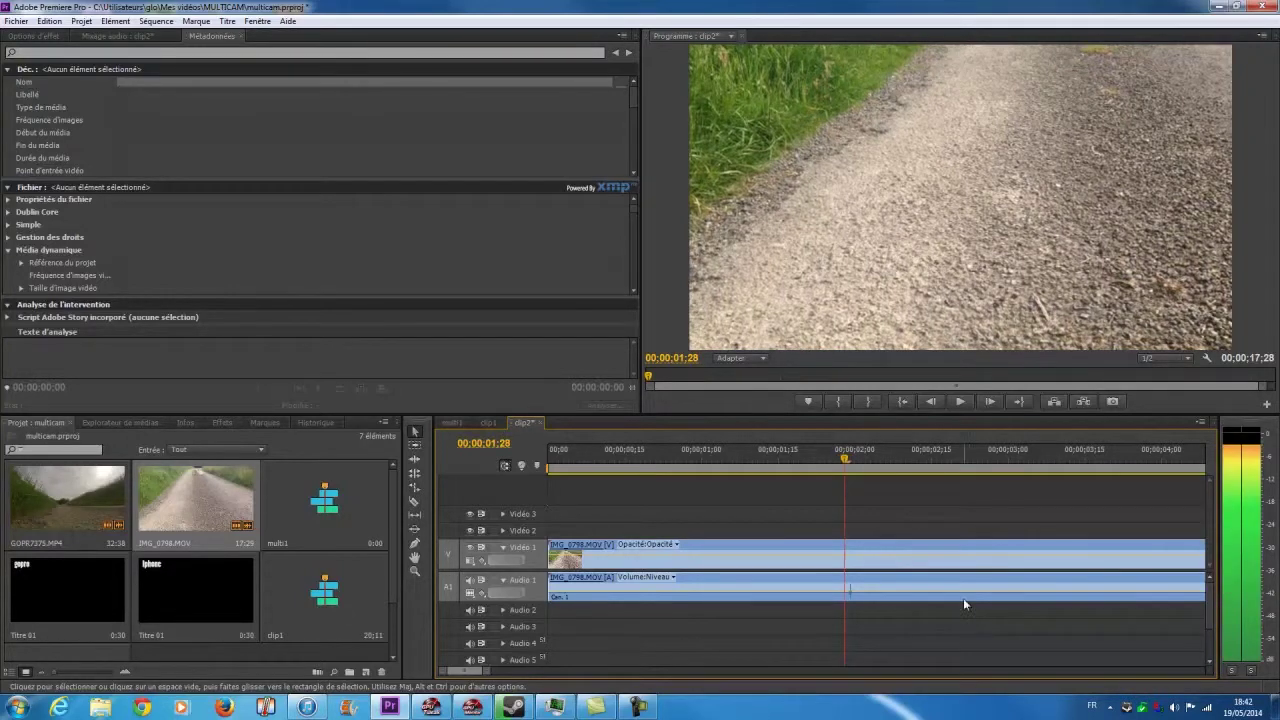
# Split IMG_0798.MOV at the playhead and delete the part before the cut.
pyautogui.press('c')
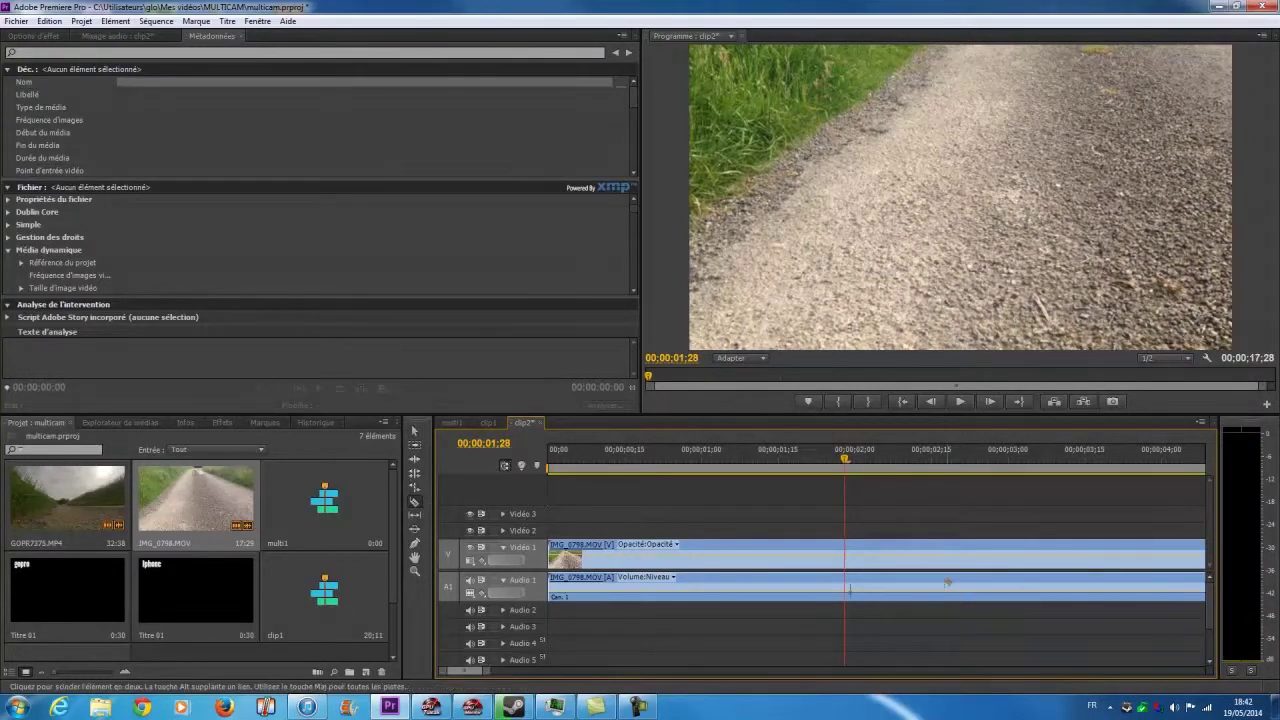
pyautogui.click(846, 560)
pyautogui.press('v')
pyautogui.click(795, 550)
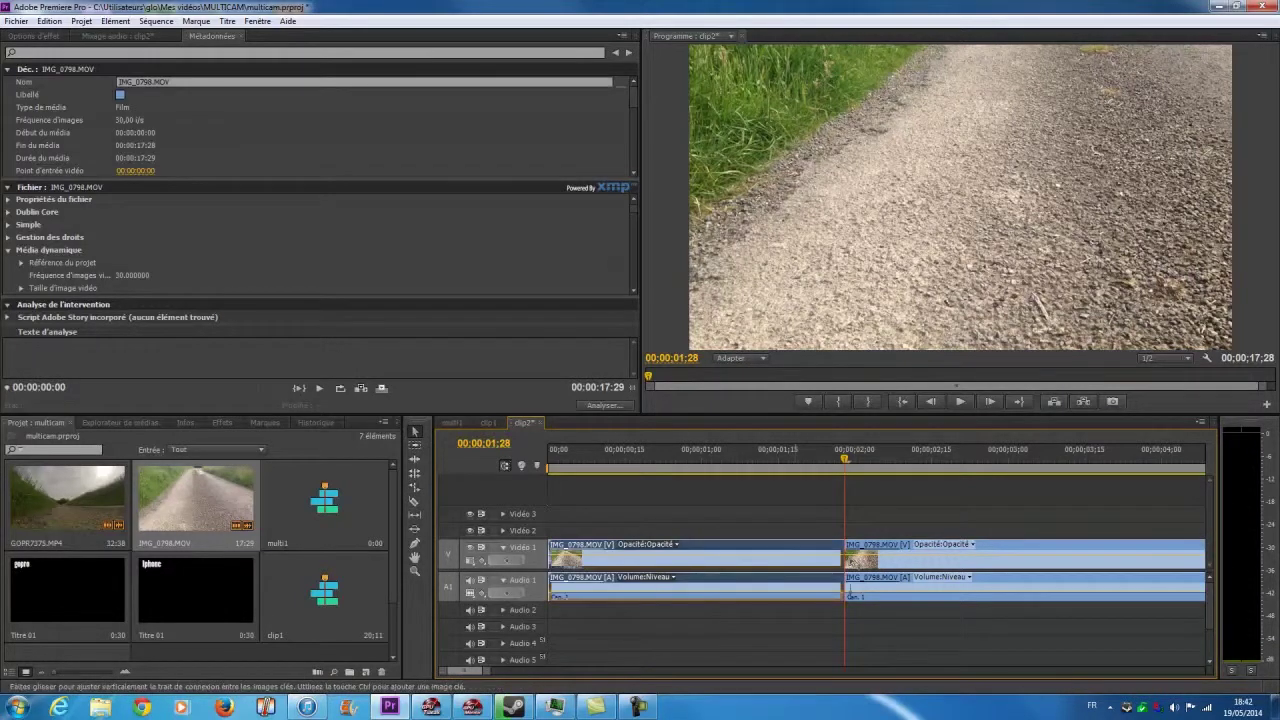
pyautogui.press('Delete')
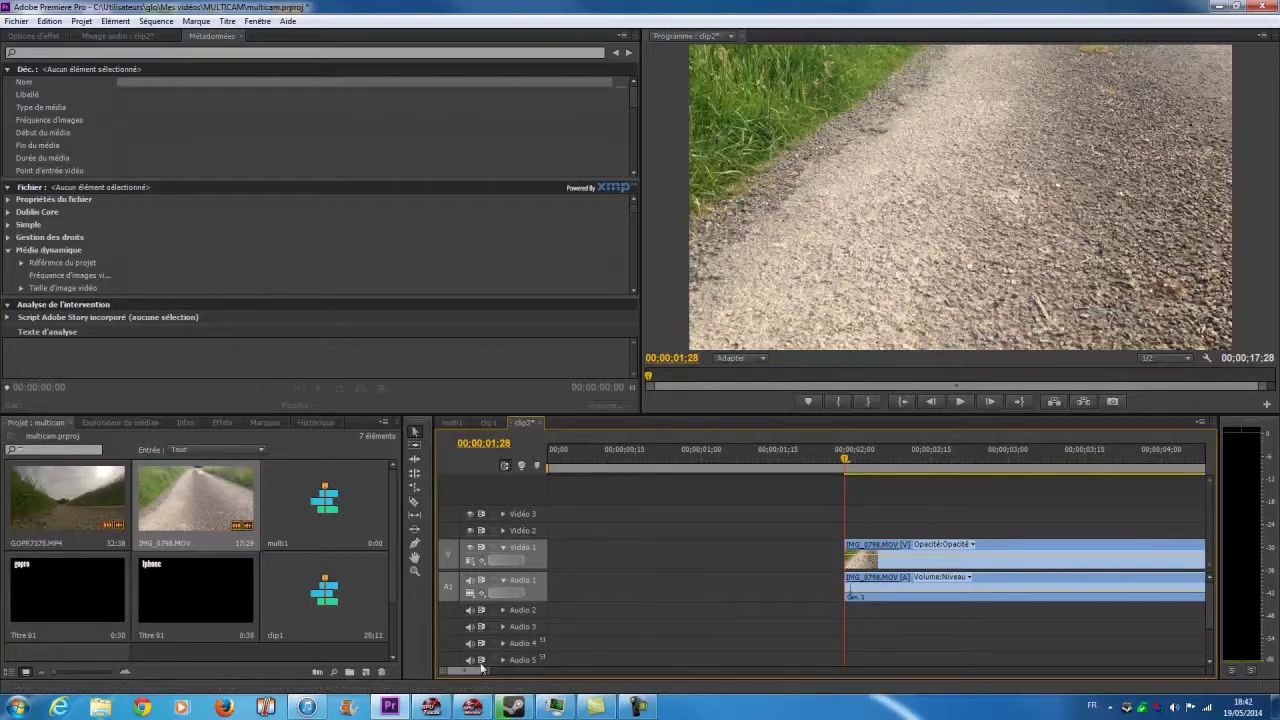
# Move the trimmed IMG_0798.MOV clip to the start of the clip2* sequence.
pyautogui.click(1037, 551)
pyautogui.moveTo(1037, 551); pyautogui.dragTo(714, 585)
pyautogui.moveTo(495, 670); pyautogui.dragTo(601, 667)
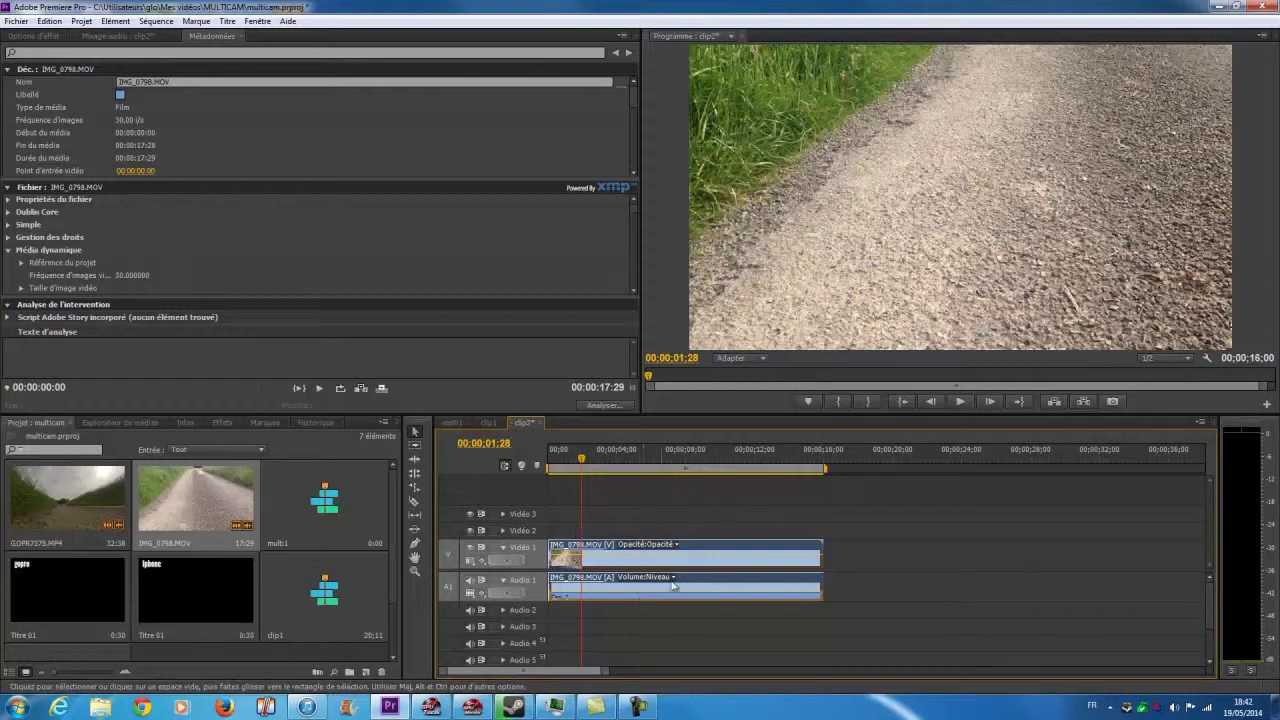
# Overlay the Iphone title on Vidéo 2 for the full clip length in clip2*, and likewise the gopro title in clip1, checking clip2* again.
pyautogui.moveTo(193, 588); pyautogui.dragTo(825, 533)
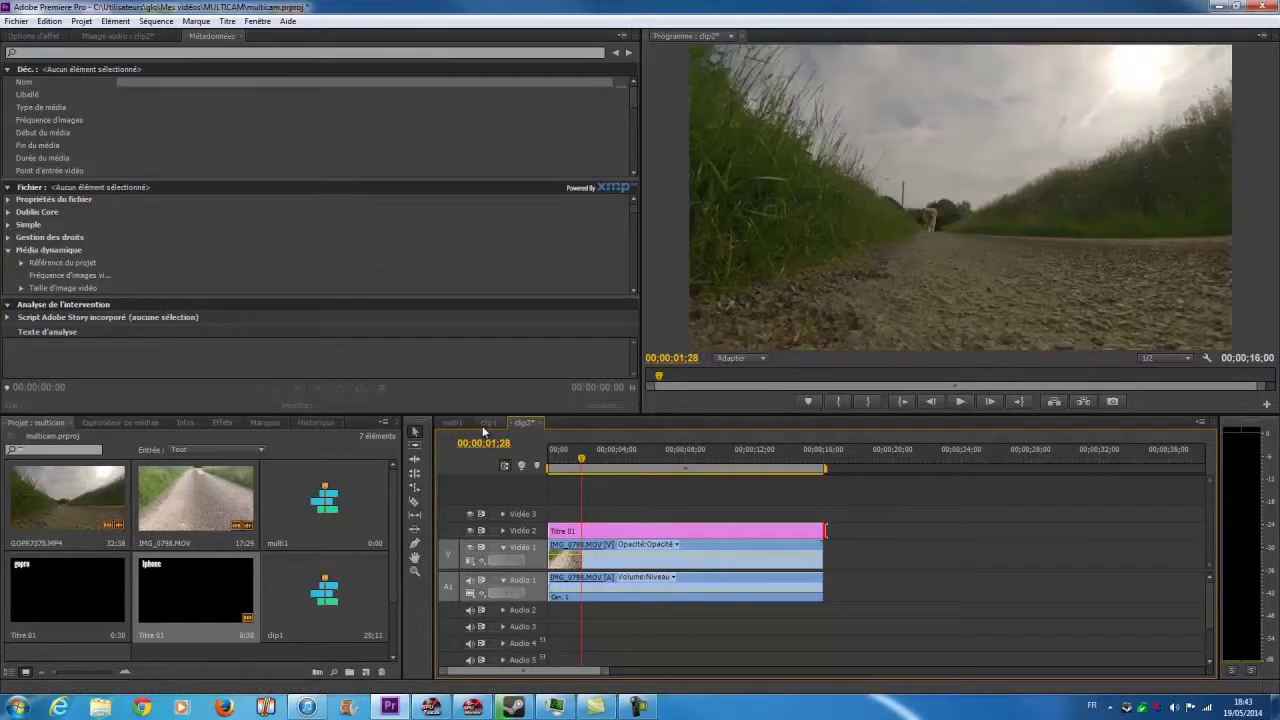
pyautogui.click(483, 430)
pyautogui.click(80, 582)
pyautogui.moveTo(385, 555); pyautogui.dragTo(929, 529)
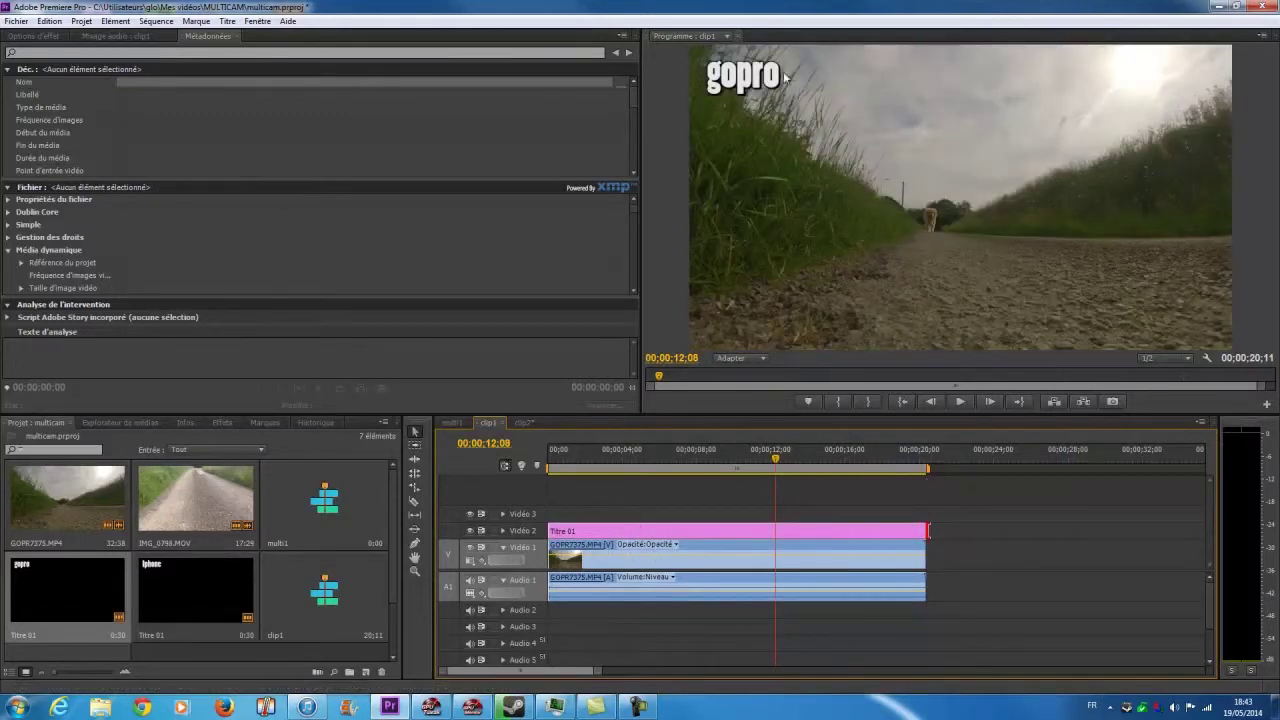
pyautogui.click(532, 423)
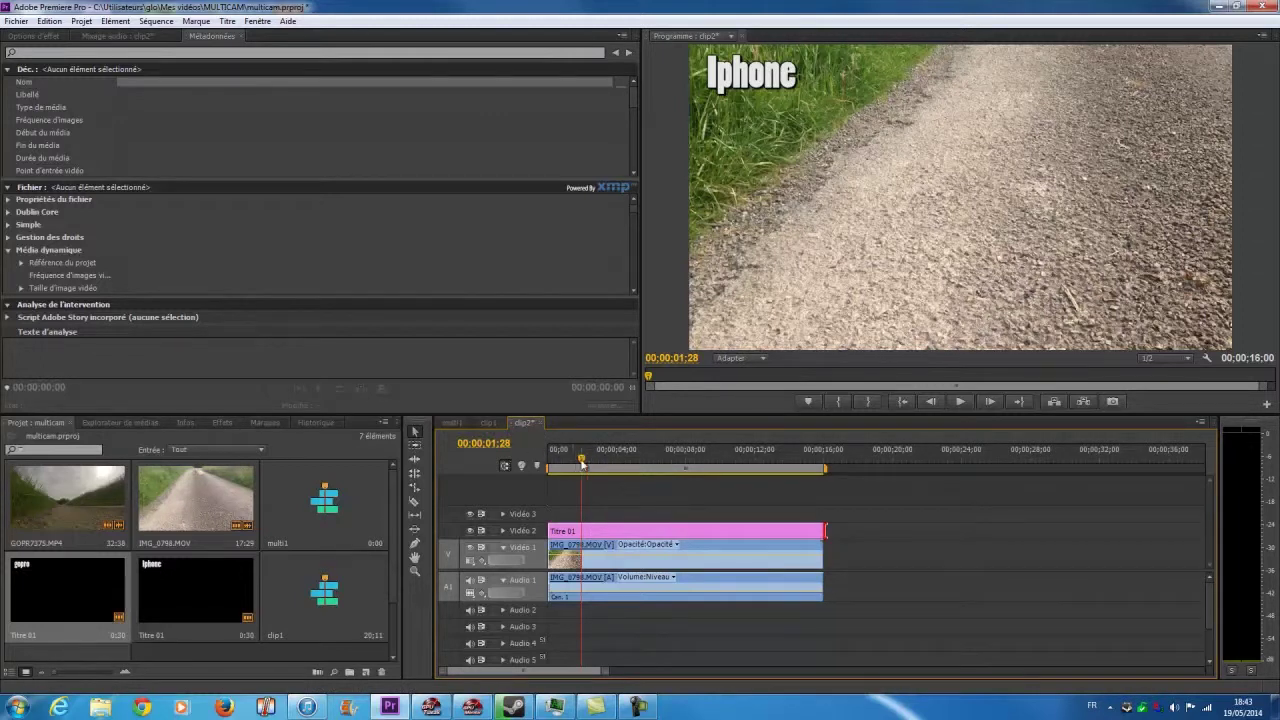
pyautogui.click(568, 462)
pyautogui.moveTo(568, 462)
pyautogui.mouseDown()
pyautogui.moveTo(601, 462)
pyautogui.moveTo(566, 467)
pyautogui.mouseUp()
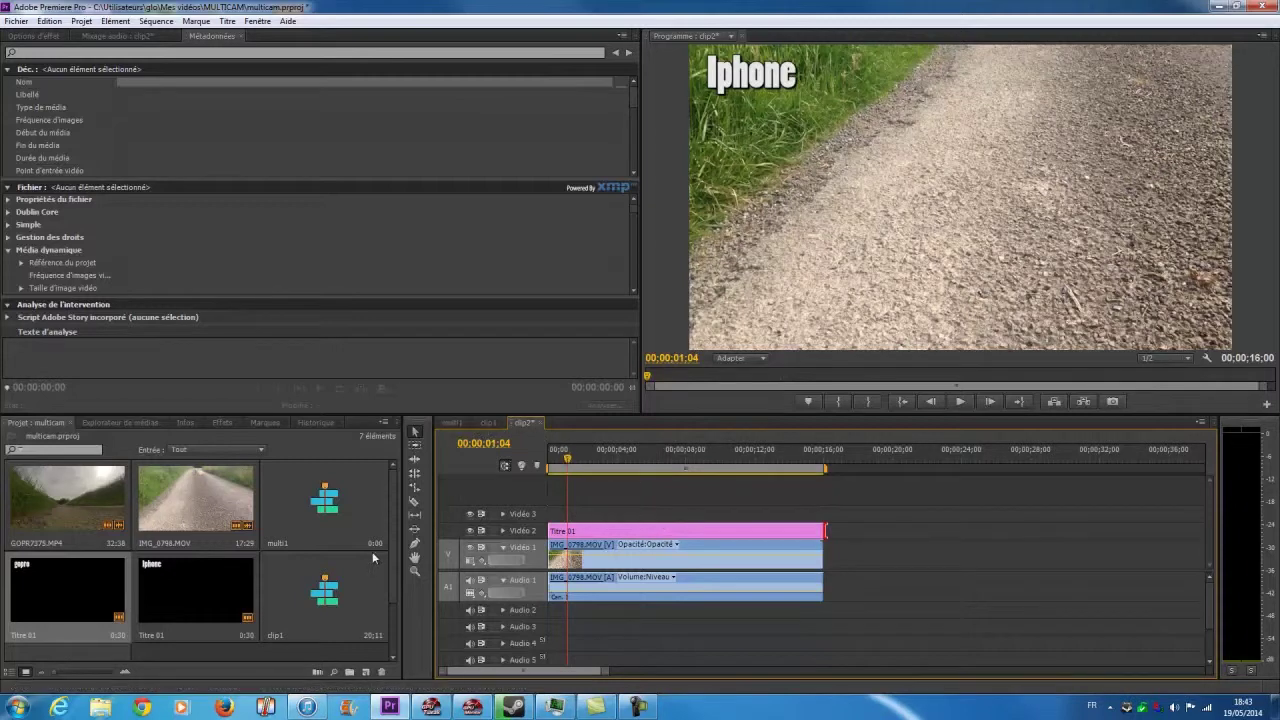
# Create a multi-camera source sequence from clip1 and clip2*, named Caméra multiple and synchronised by in points.
pyautogui.moveTo(392, 522); pyautogui.dragTo(393, 550)
pyautogui.scroll(-1, 393, 550)
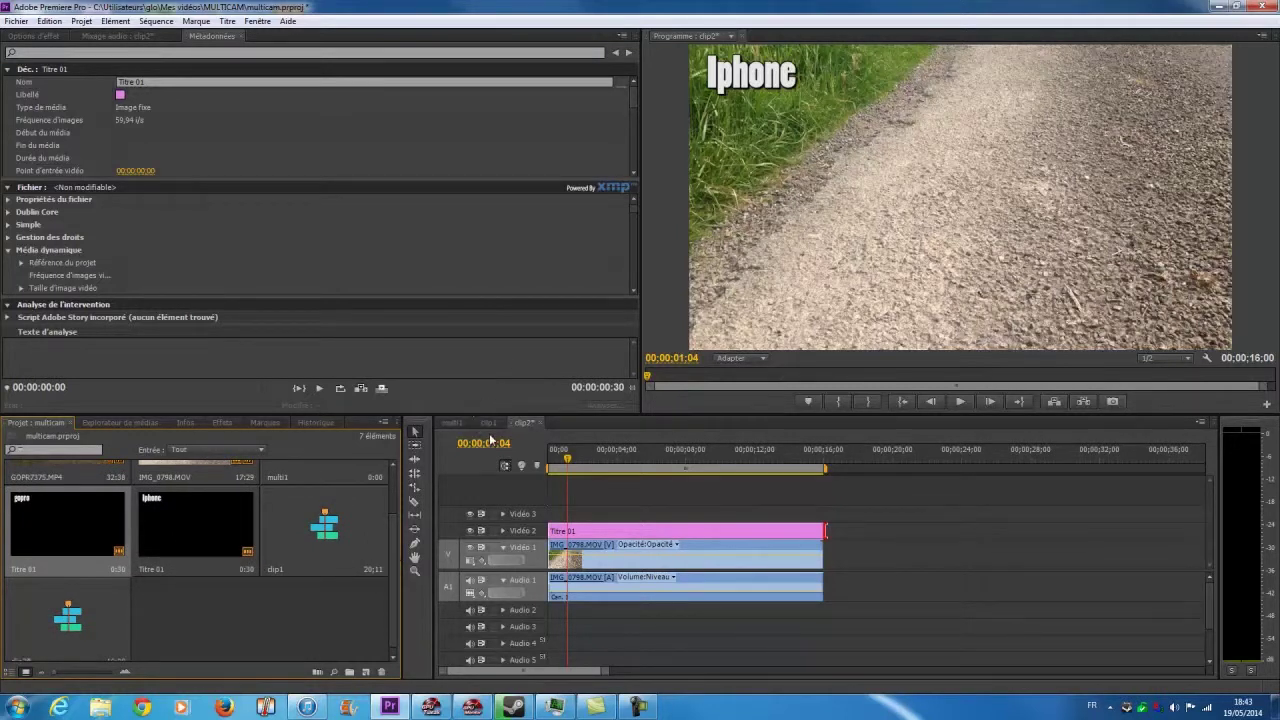
pyautogui.moveTo(395, 558); pyautogui.dragTo(392, 510)
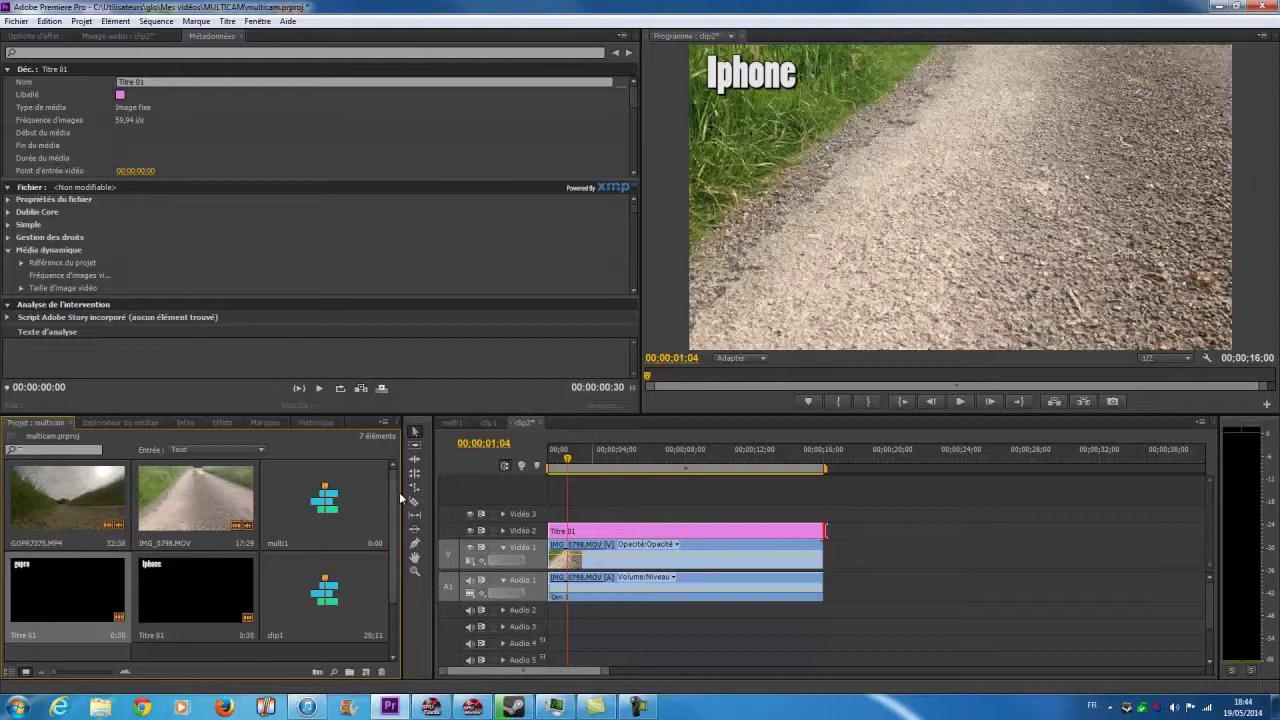
pyautogui.scroll(-1, 388, 527)
pyautogui.scroll(-2, 388, 527)
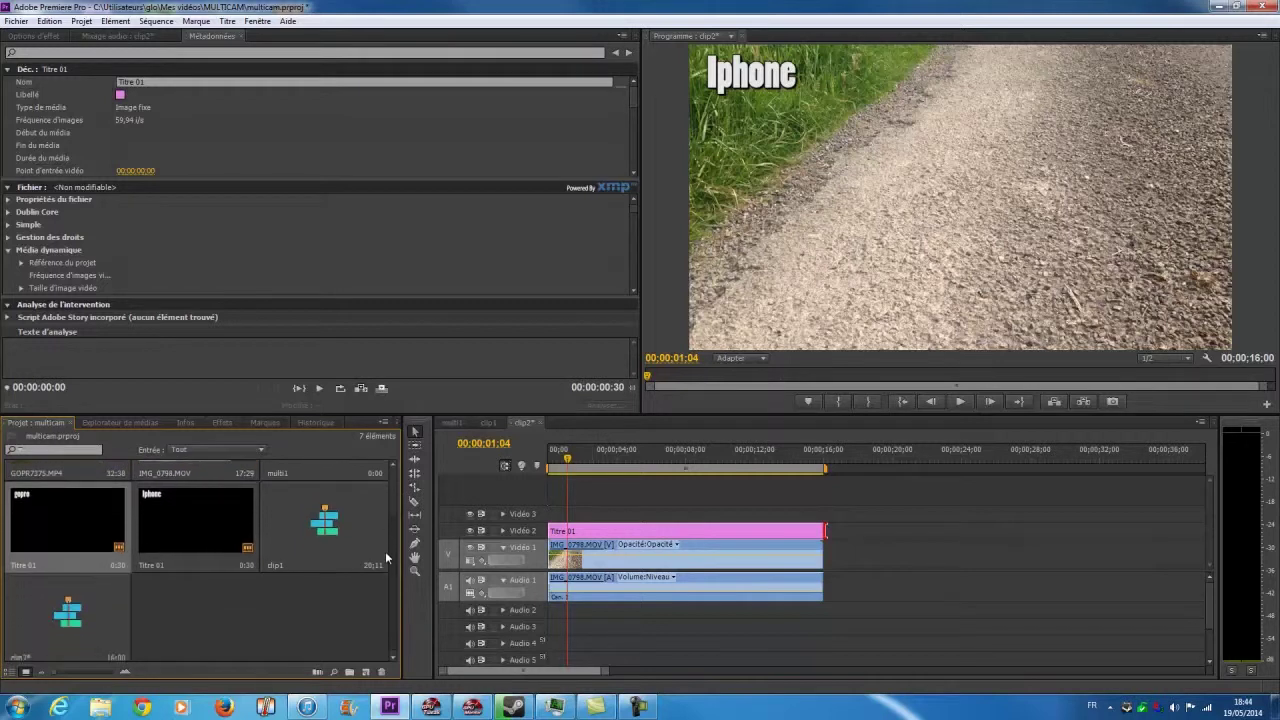
pyautogui.click(298, 526)
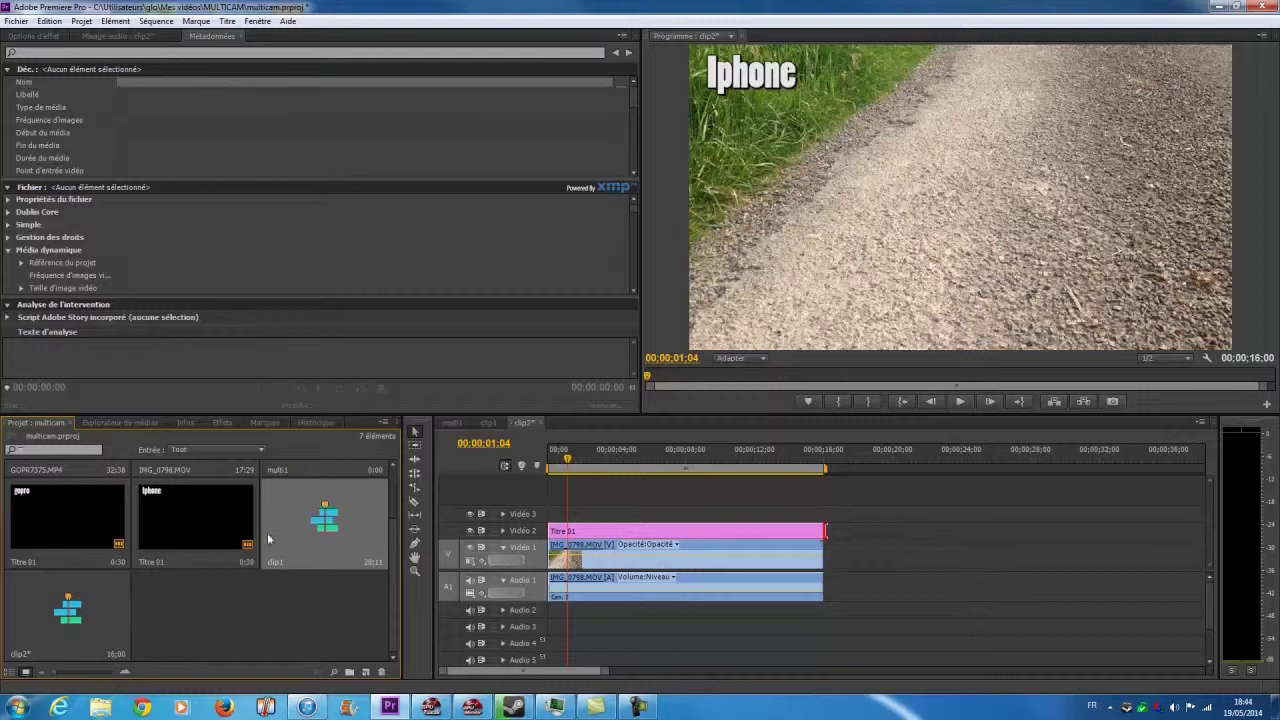
pyautogui.keyDown('ctrl'); pyautogui.click(45, 637); pyautogui.keyUp('ctrl')
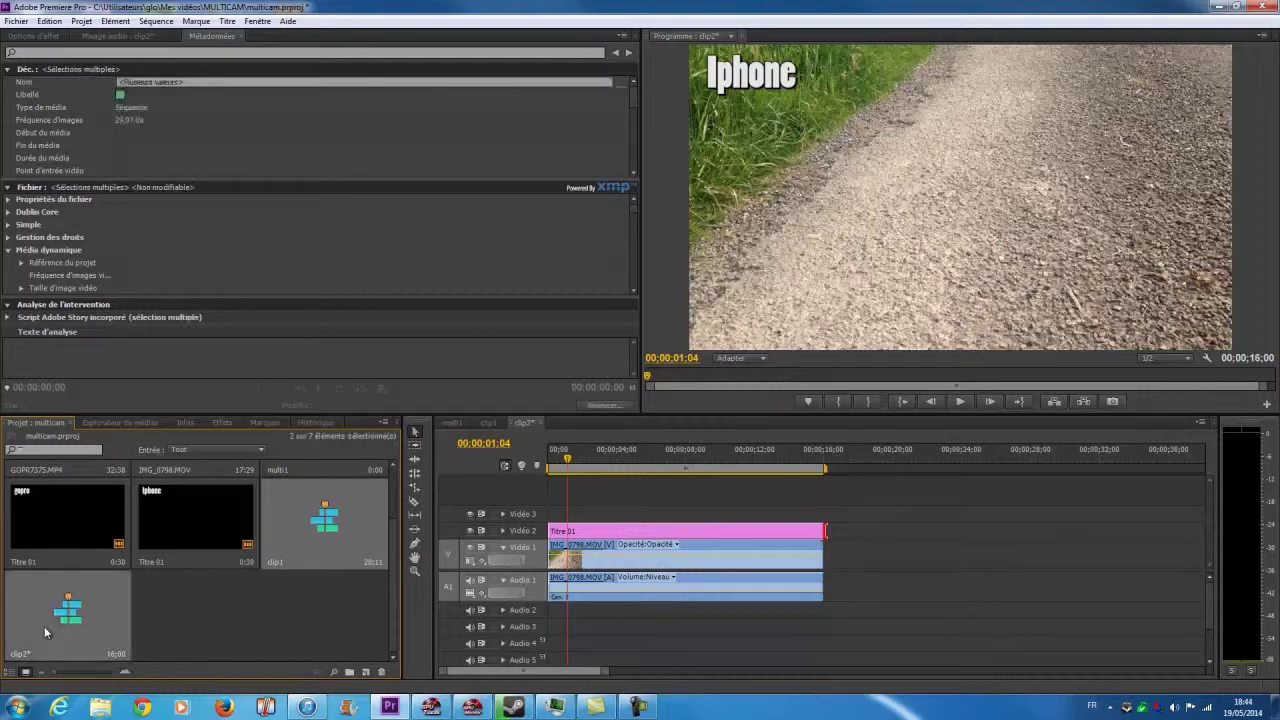
pyautogui.rightClick(78, 624)
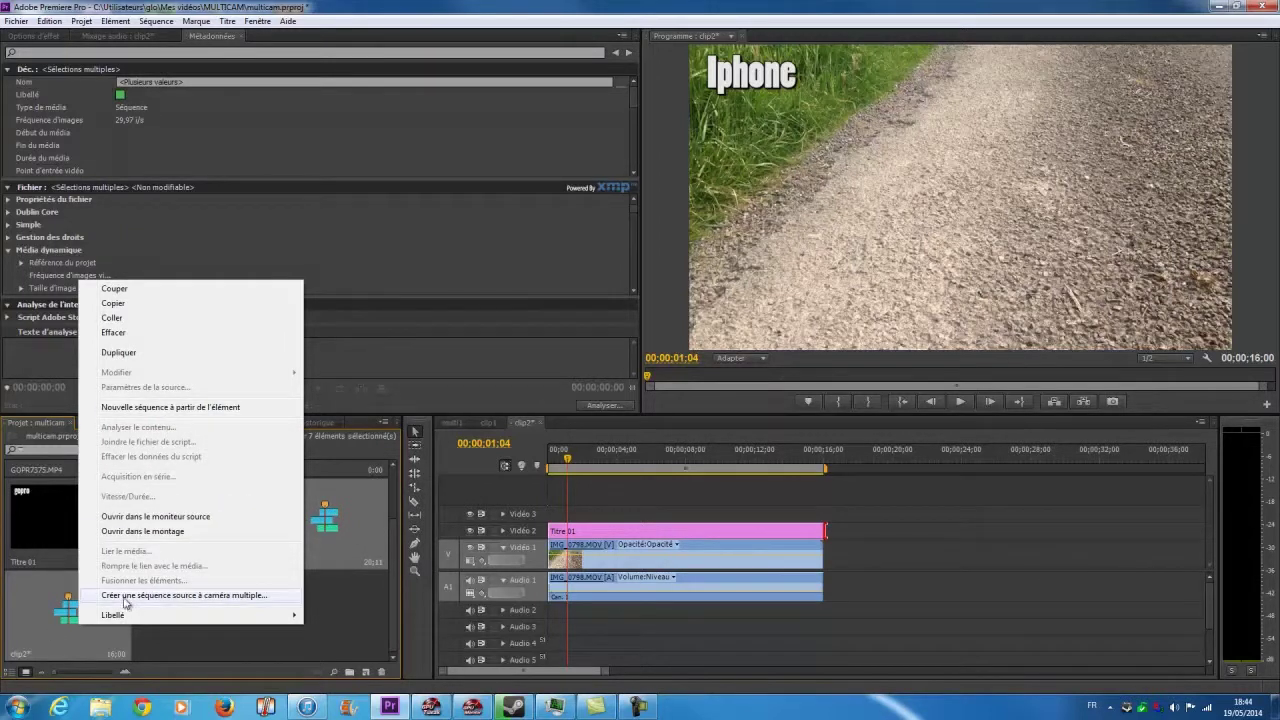
pyautogui.click(204, 596)
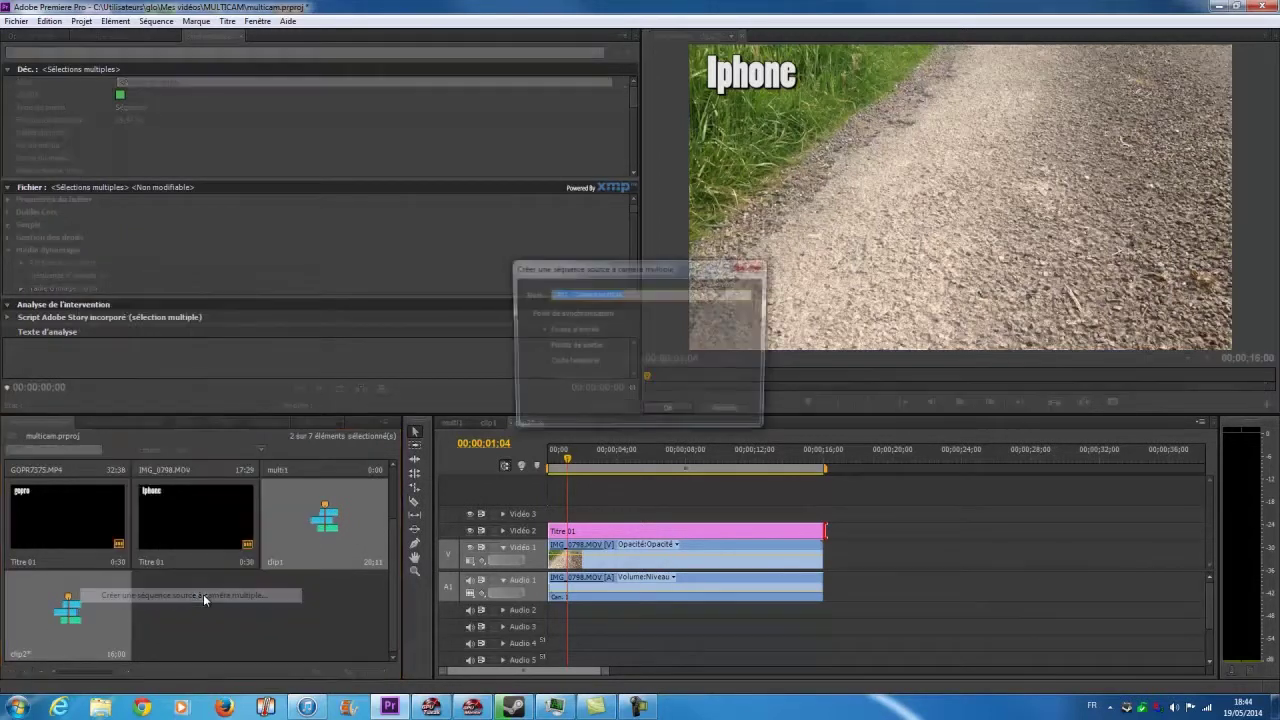
pyautogui.click(571, 294)
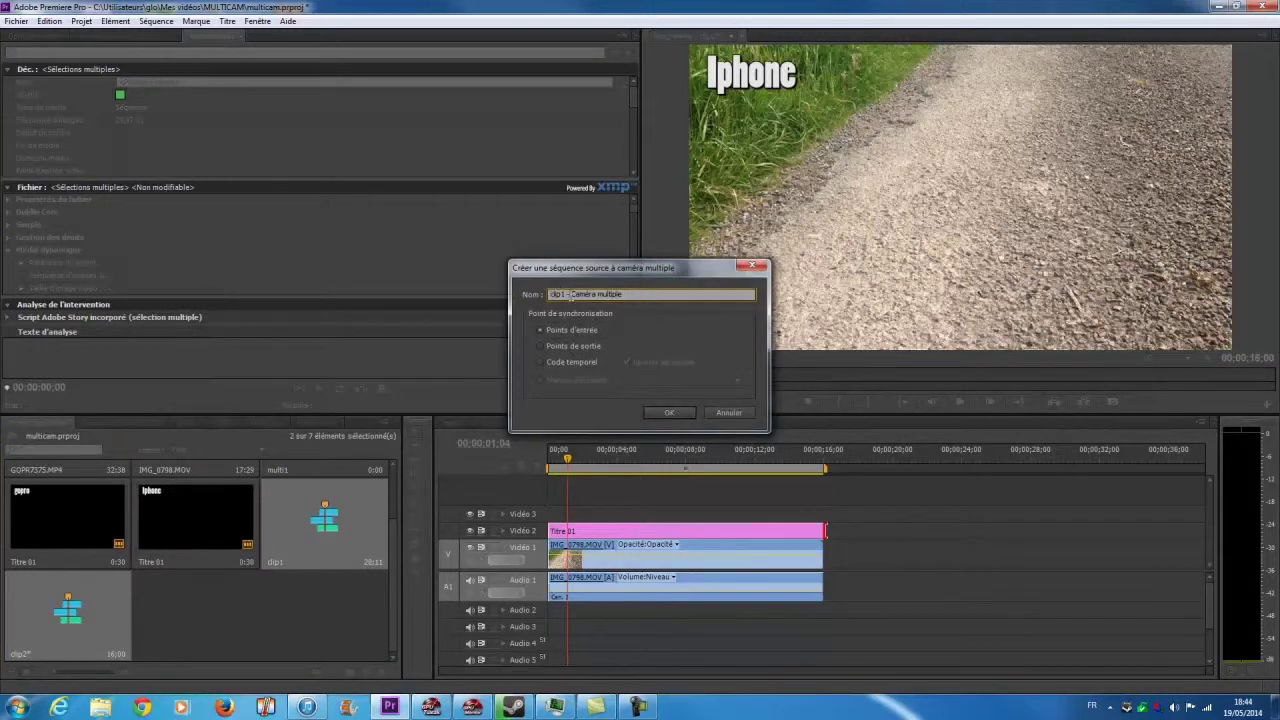
pyautogui.moveTo(567, 294); pyautogui.dragTo(536, 303)
pyautogui.press('BackSpace')
pyautogui.click(676, 411)
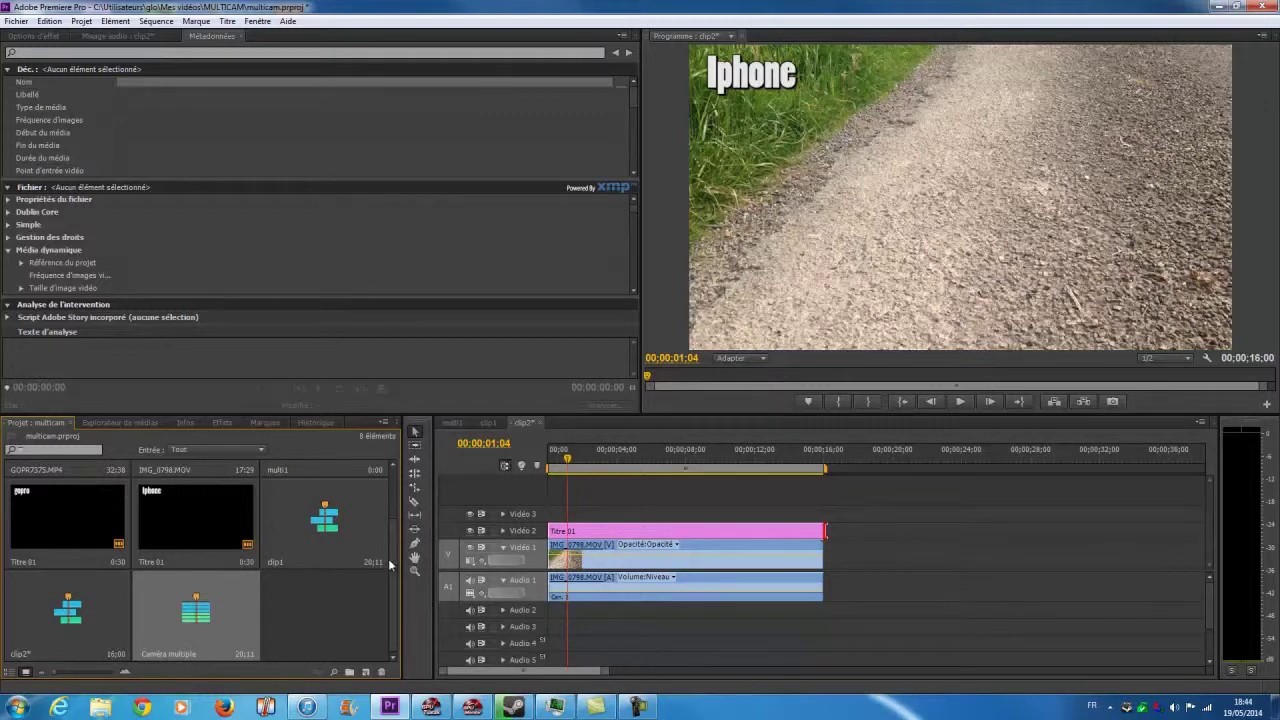
# Place the Caméra multiple sequence at the start of the multi1 sequence, keeping the existing sequence settings.
pyautogui.moveTo(392, 560); pyautogui.dragTo(403, 487)
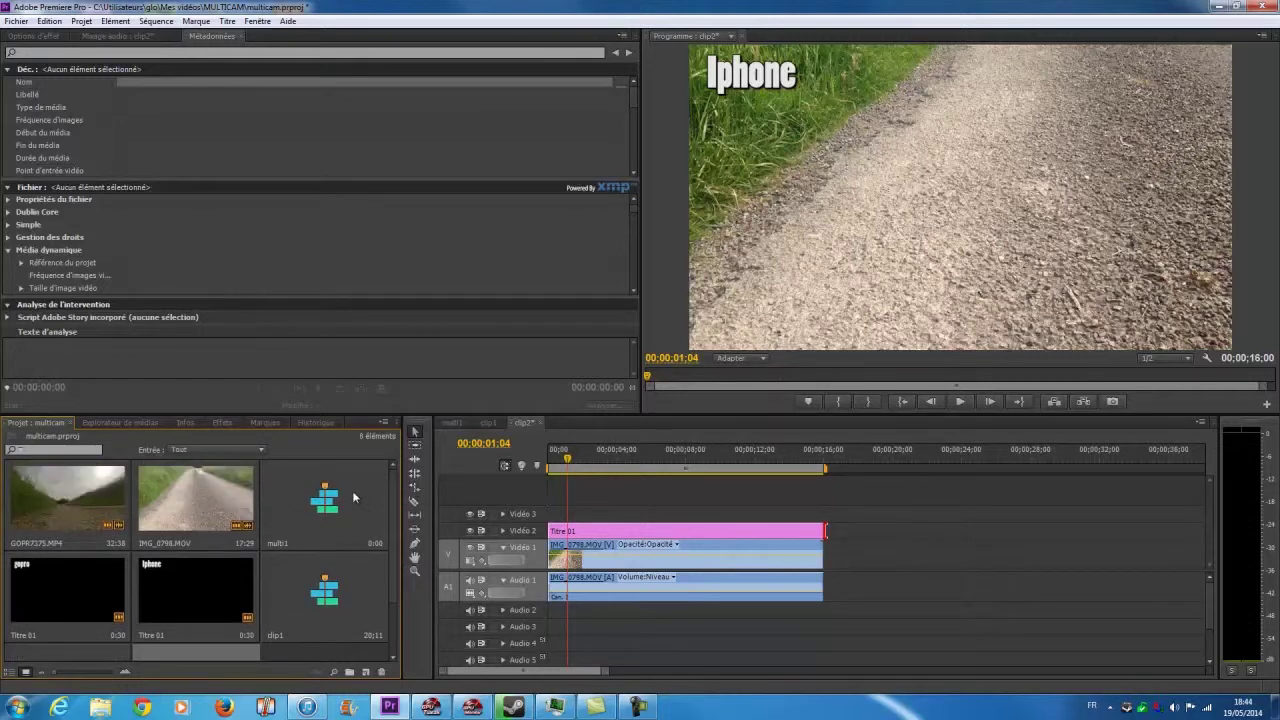
pyautogui.click(454, 421)
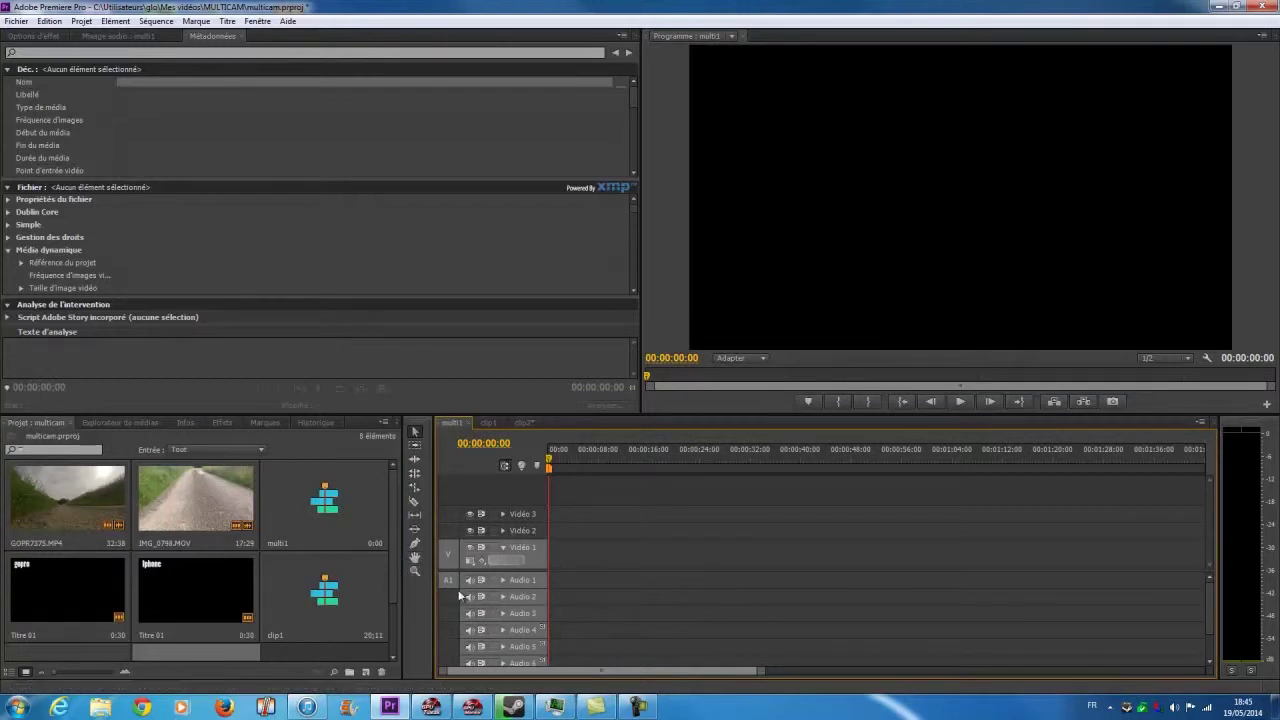
pyautogui.scroll(-2, 381, 570)
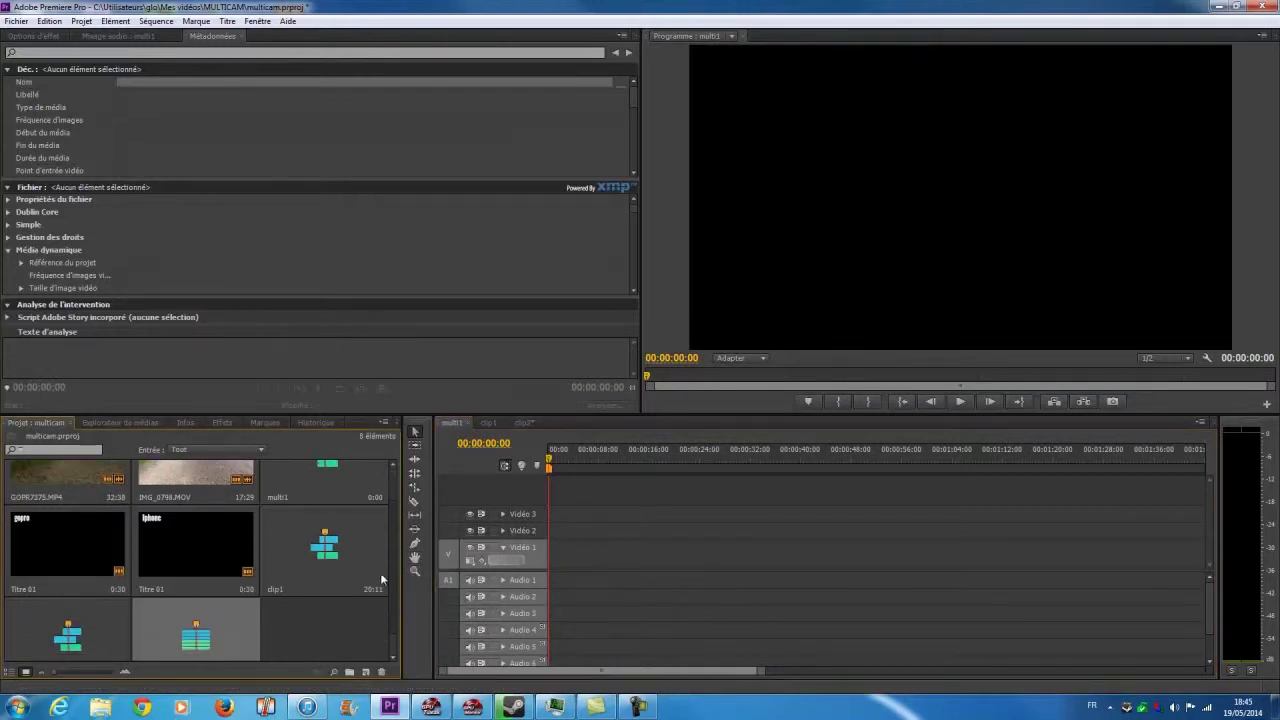
pyautogui.scroll(-1, 380, 590)
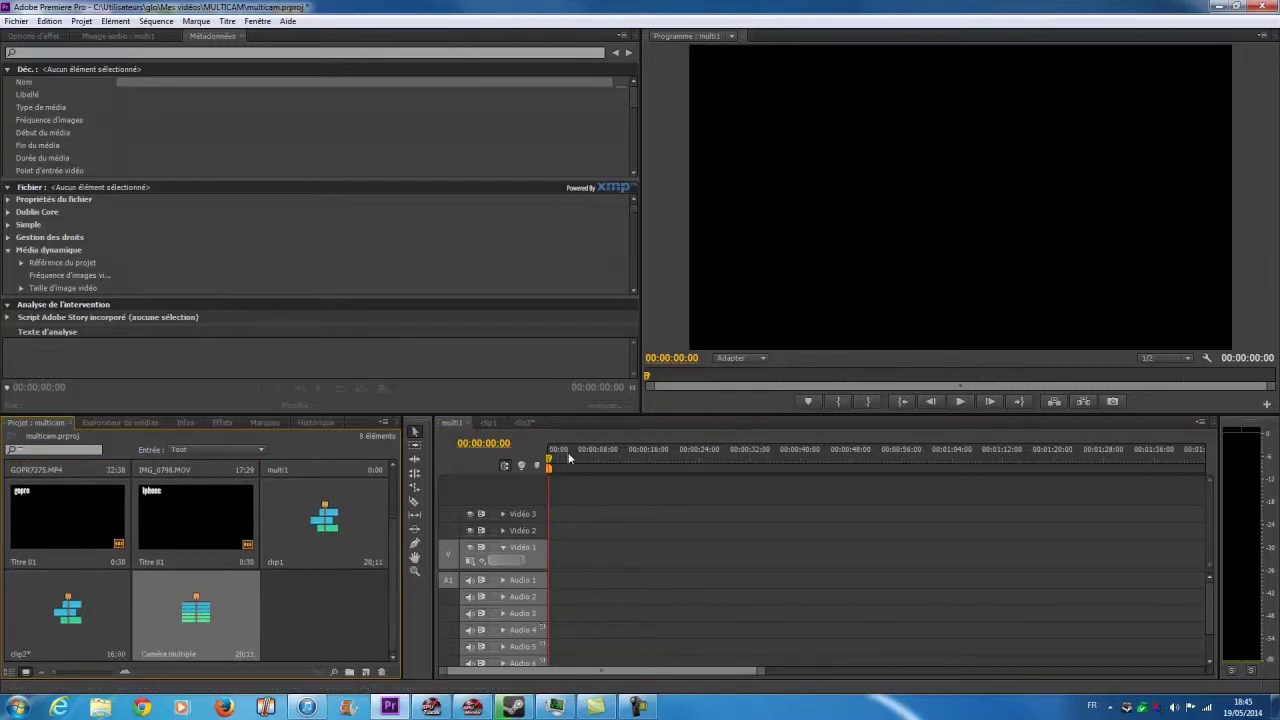
pyautogui.moveTo(192, 618); pyautogui.dragTo(552, 584)
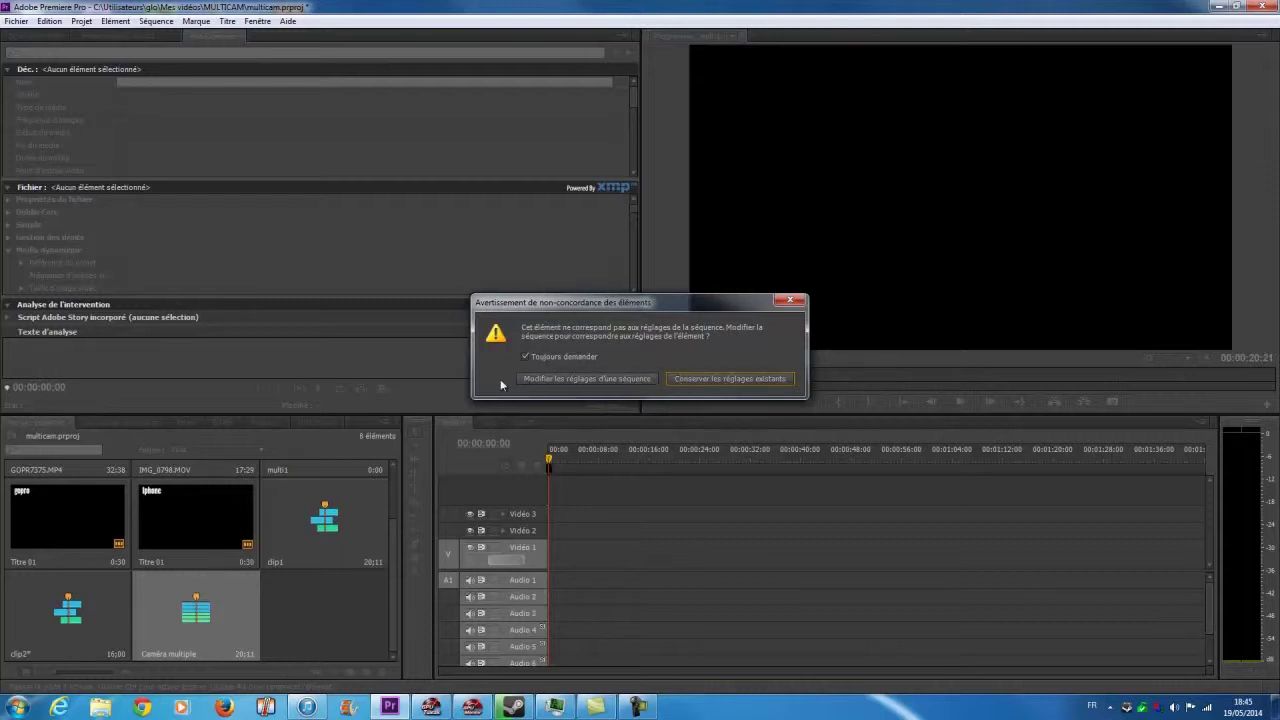
pyautogui.click(688, 381)
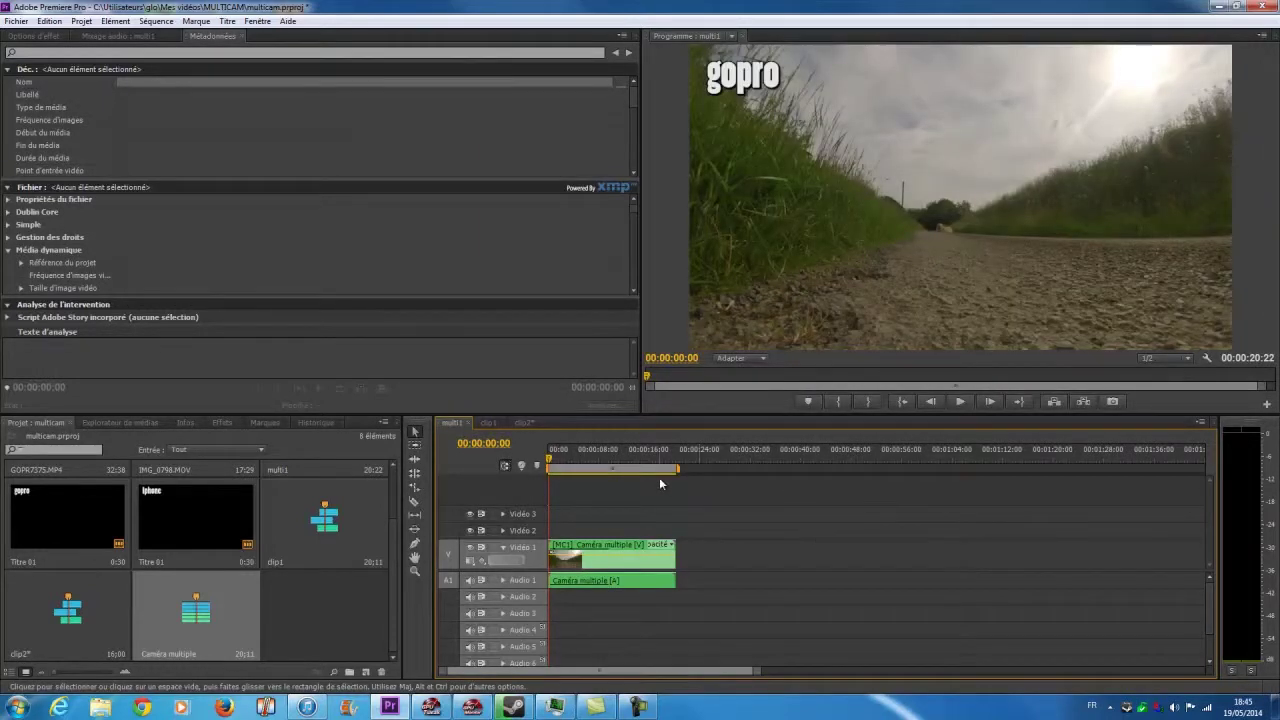
# Preview multi1 up to 00:00:09:24, select the Caméra multiple clip and display the multi-camera monitor.
pyautogui.moveTo(553, 458); pyautogui.dragTo(622, 476)
pyautogui.moveTo(585, 477); pyautogui.dragTo(607, 462)
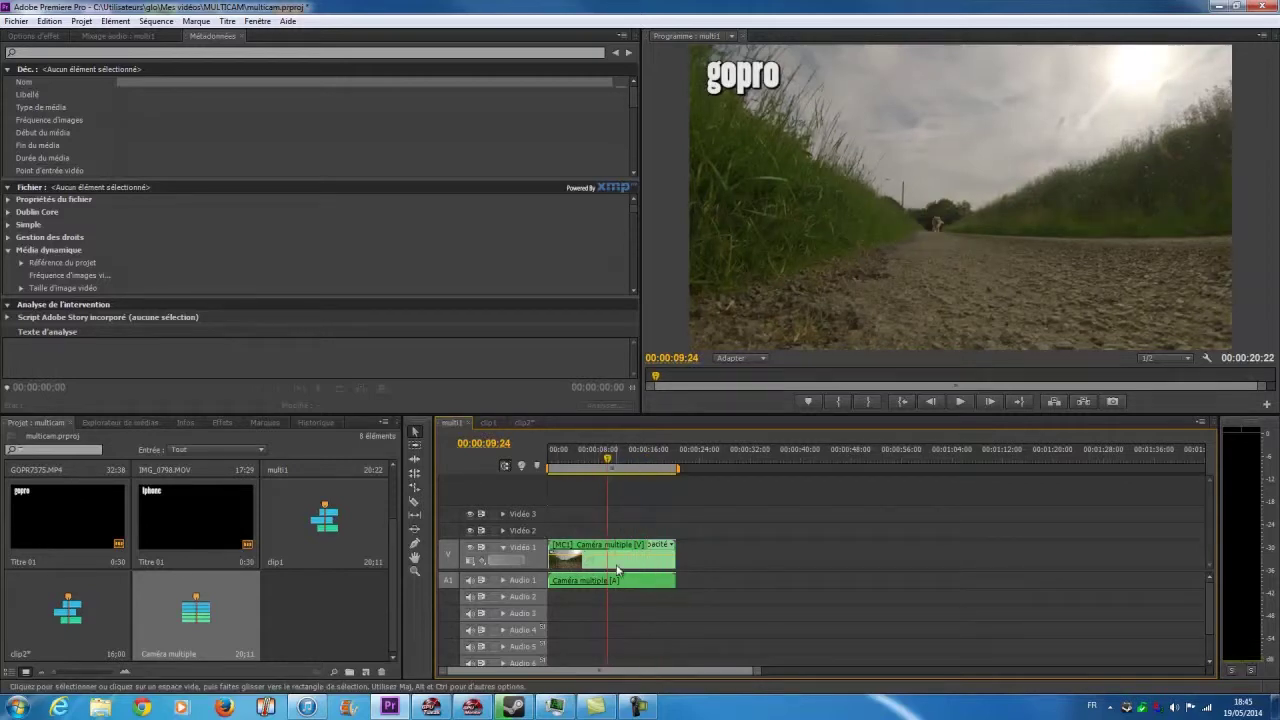
pyautogui.click(595, 553)
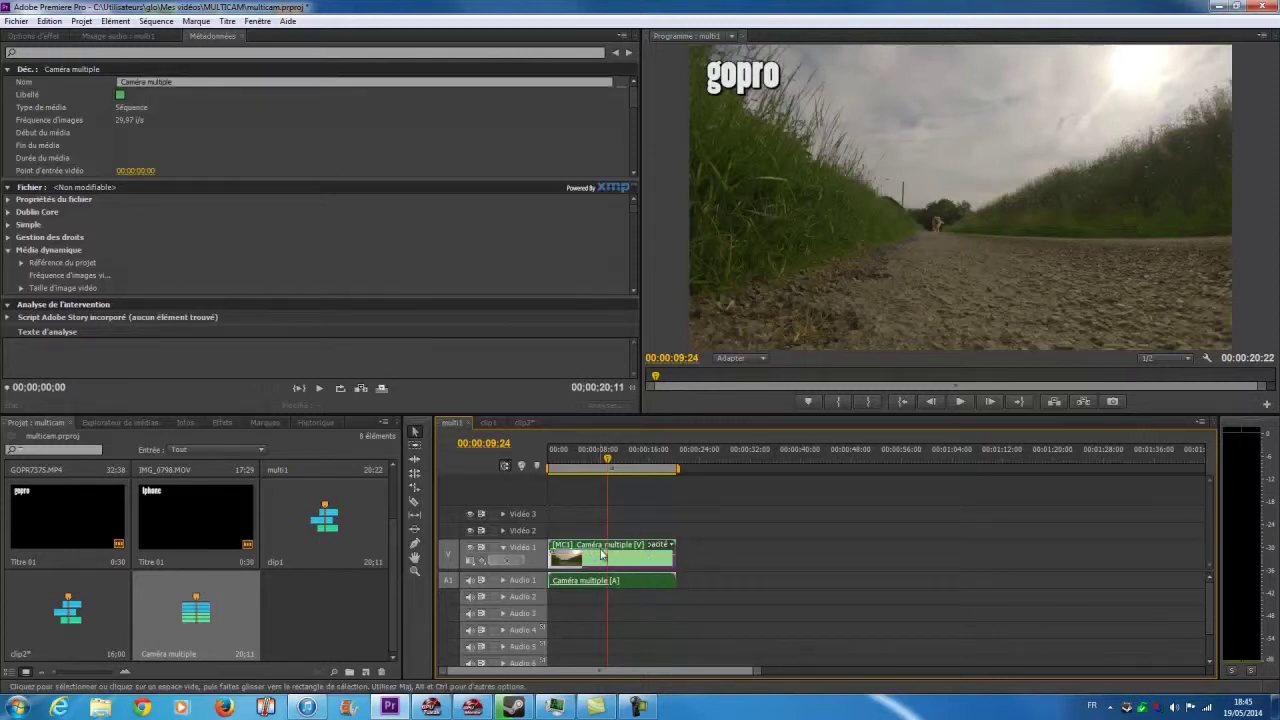
pyautogui.click(255, 21)
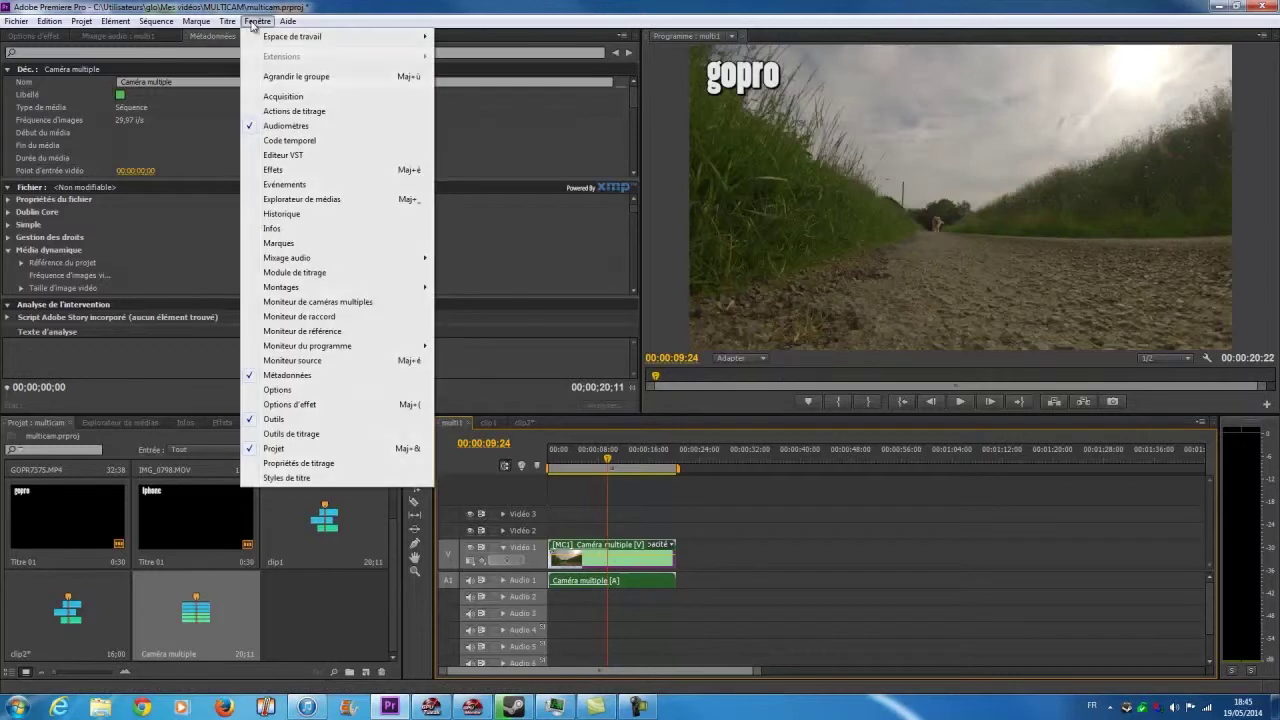
pyautogui.click(318, 302)
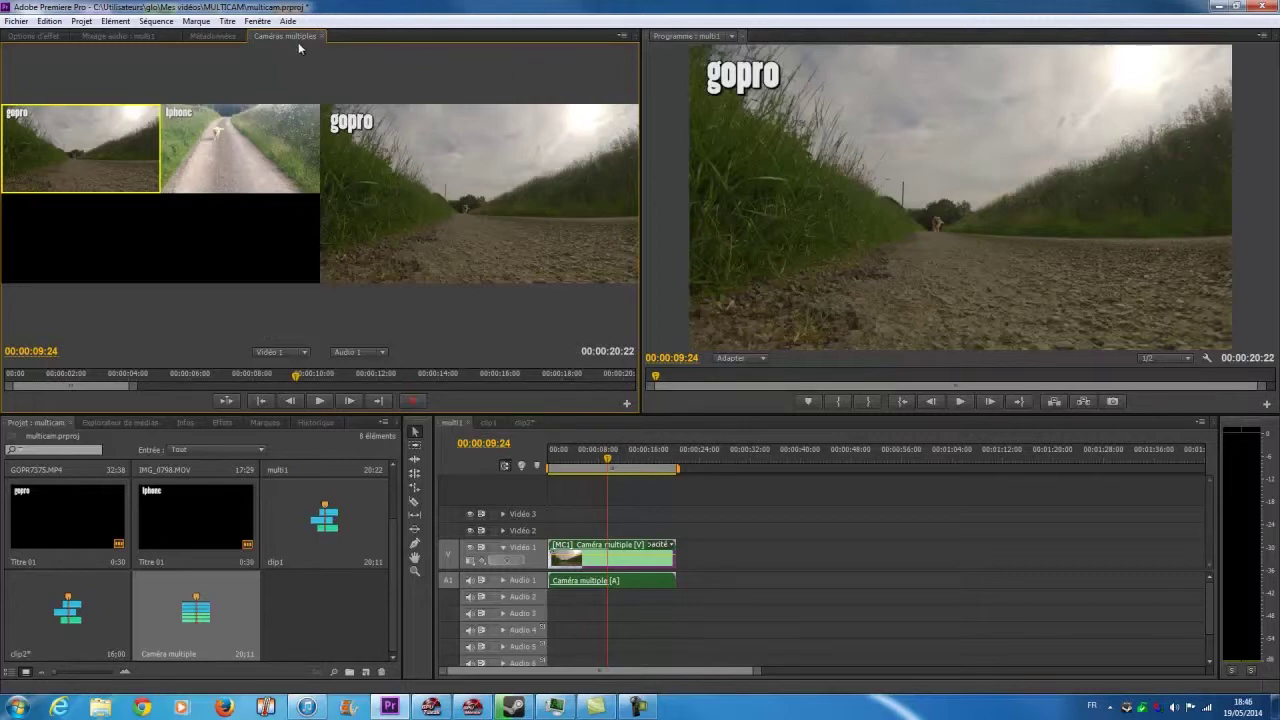
pyautogui.moveTo(292, 40); pyautogui.dragTo(470, 57)
pyautogui.moveTo(290, 42)
pyautogui.mouseDown()
pyautogui.moveTo(305, 69)
pyautogui.moveTo(293, 40)
pyautogui.mouseUp()
pyautogui.click(257, 21)
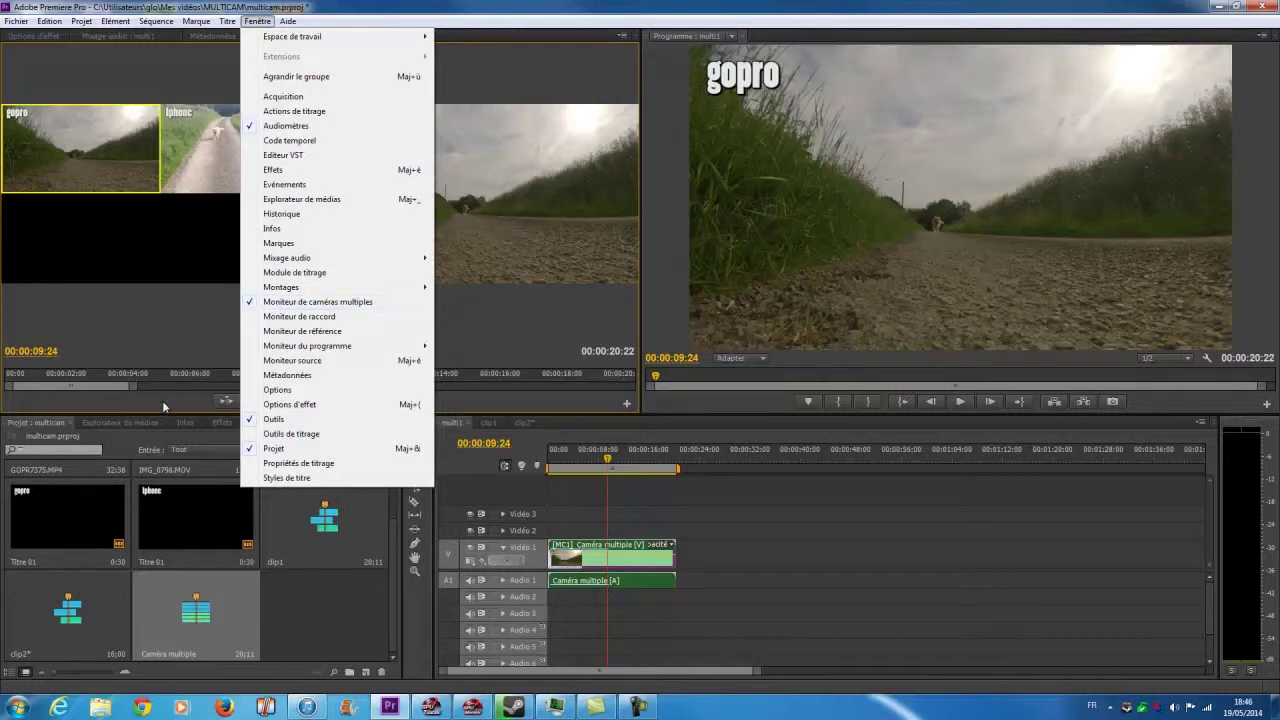
pyautogui.click(514, 20)
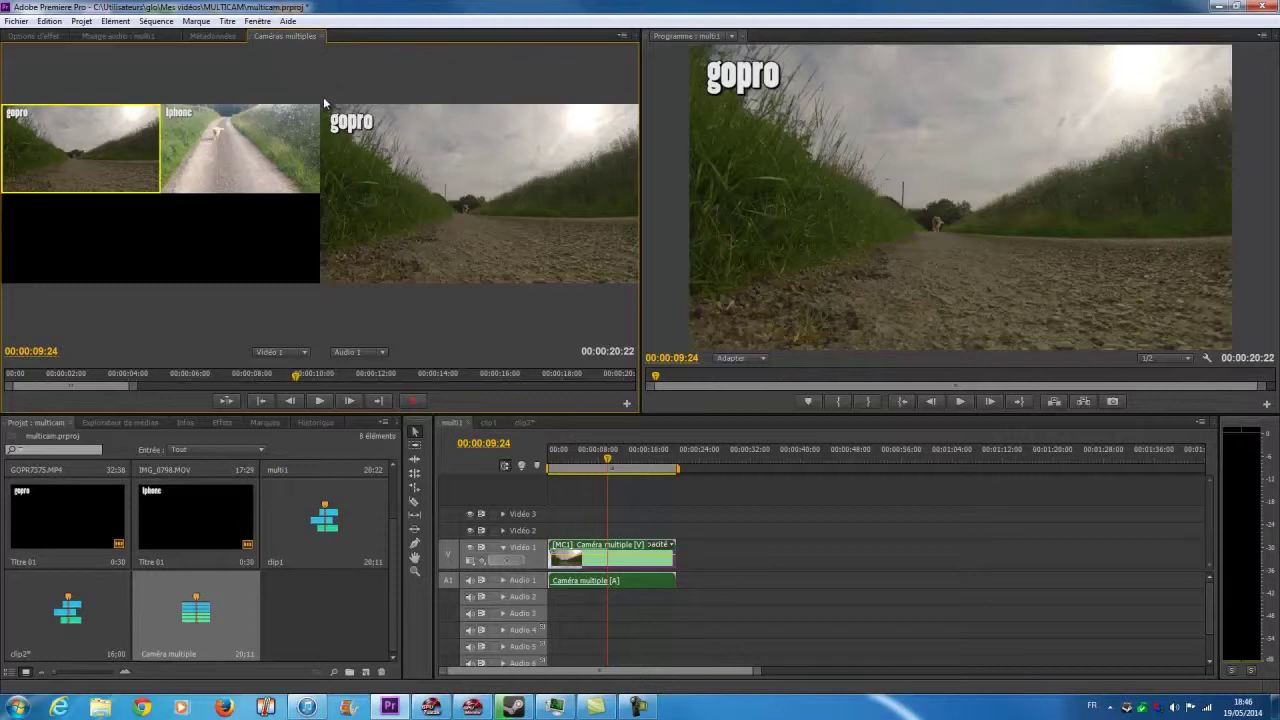
# Maximise the multi-camera monitor and move its playhead back to 00:00:00:02.
pyautogui.press('`')
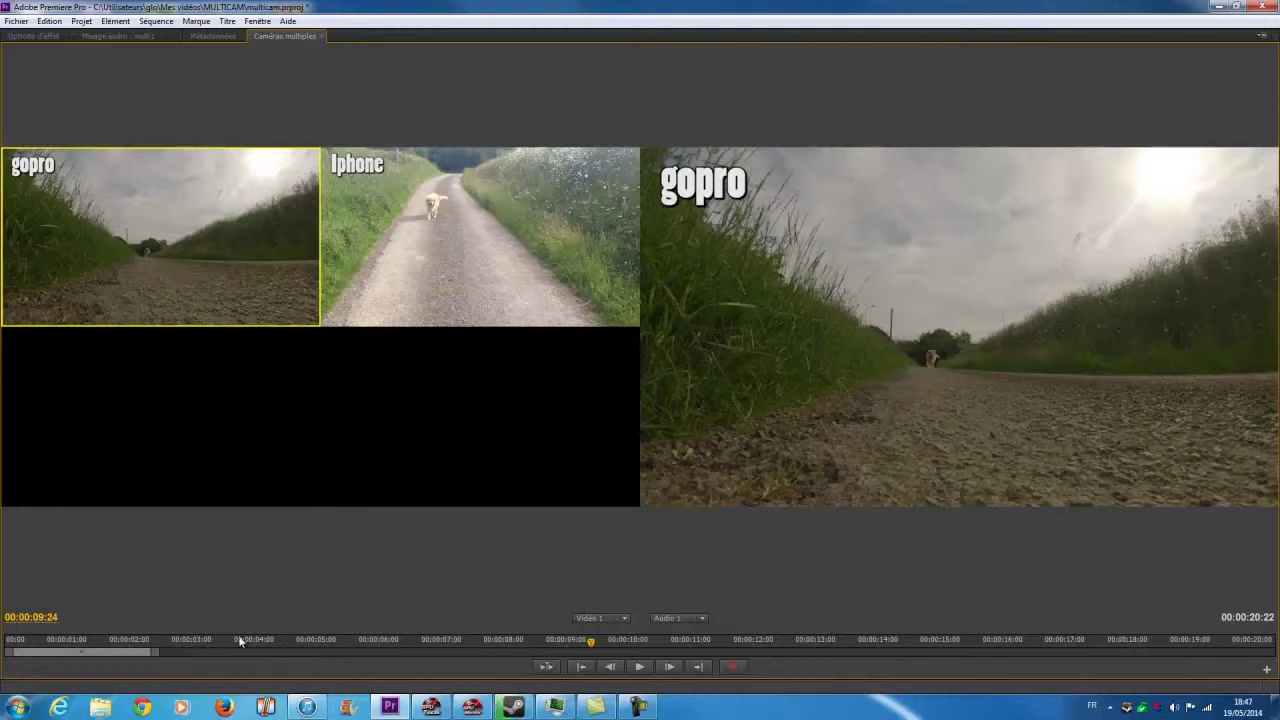
pyautogui.moveTo(591, 643); pyautogui.dragTo(19, 643)
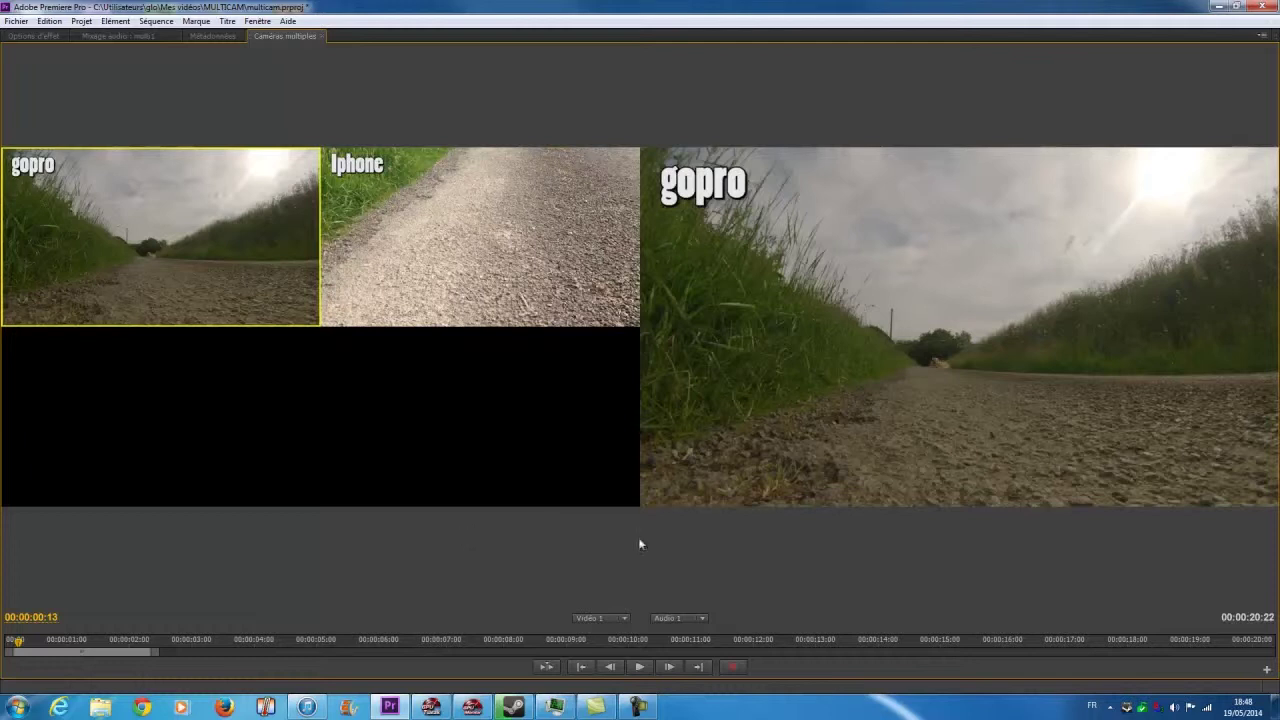
pyautogui.click(12, 642)
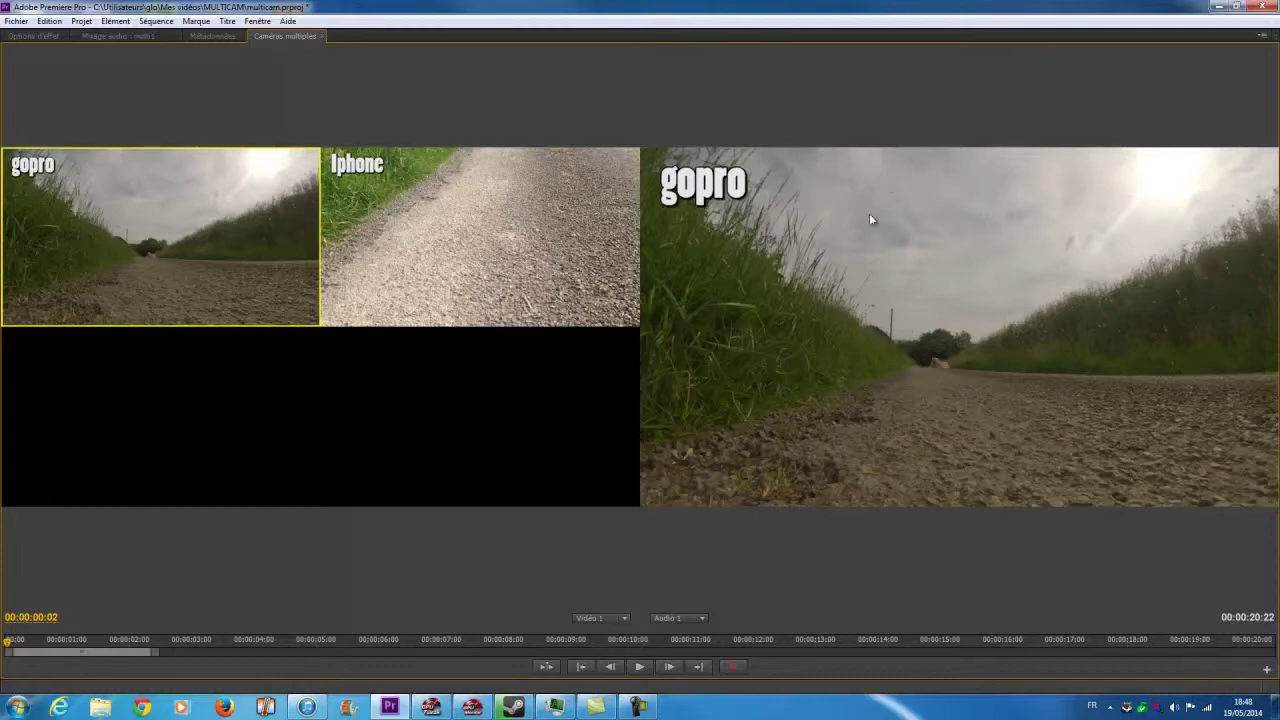
# Try switching to the Iphone camera, return to gopro as the starting camera, and start playback with multi-camera recording enabled.
pyautogui.click(459, 250)
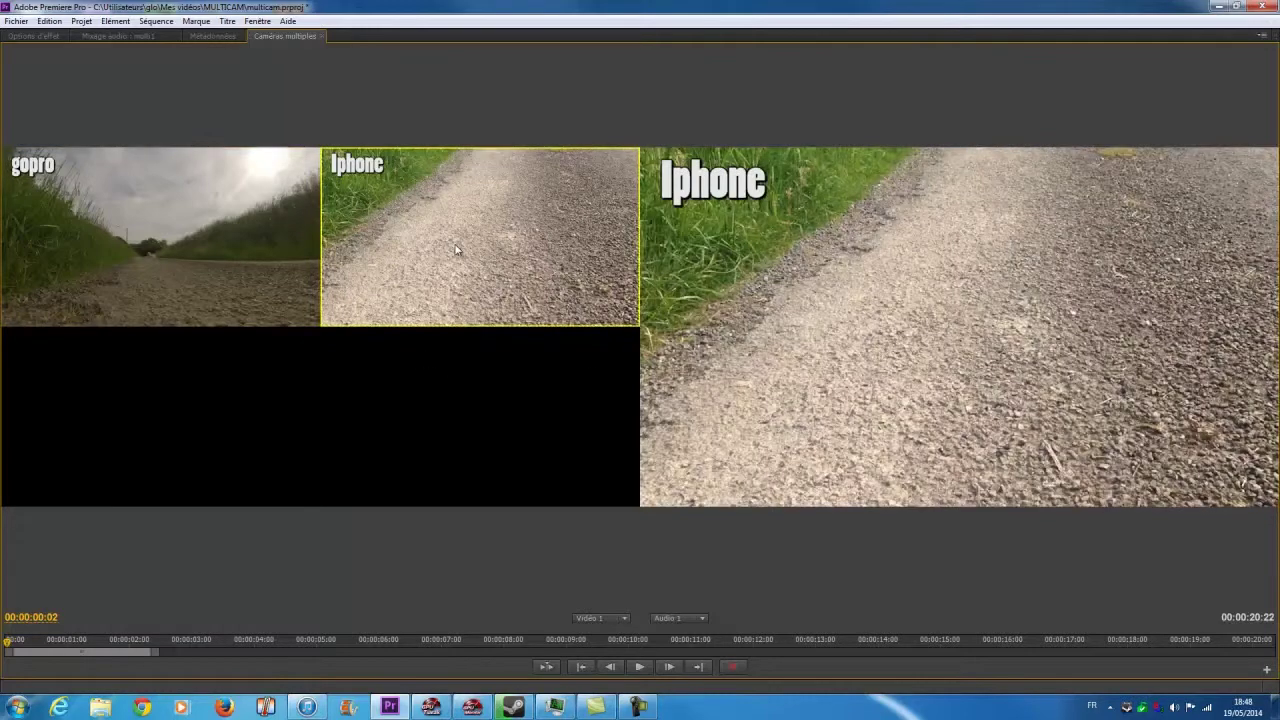
pyautogui.click(249, 228)
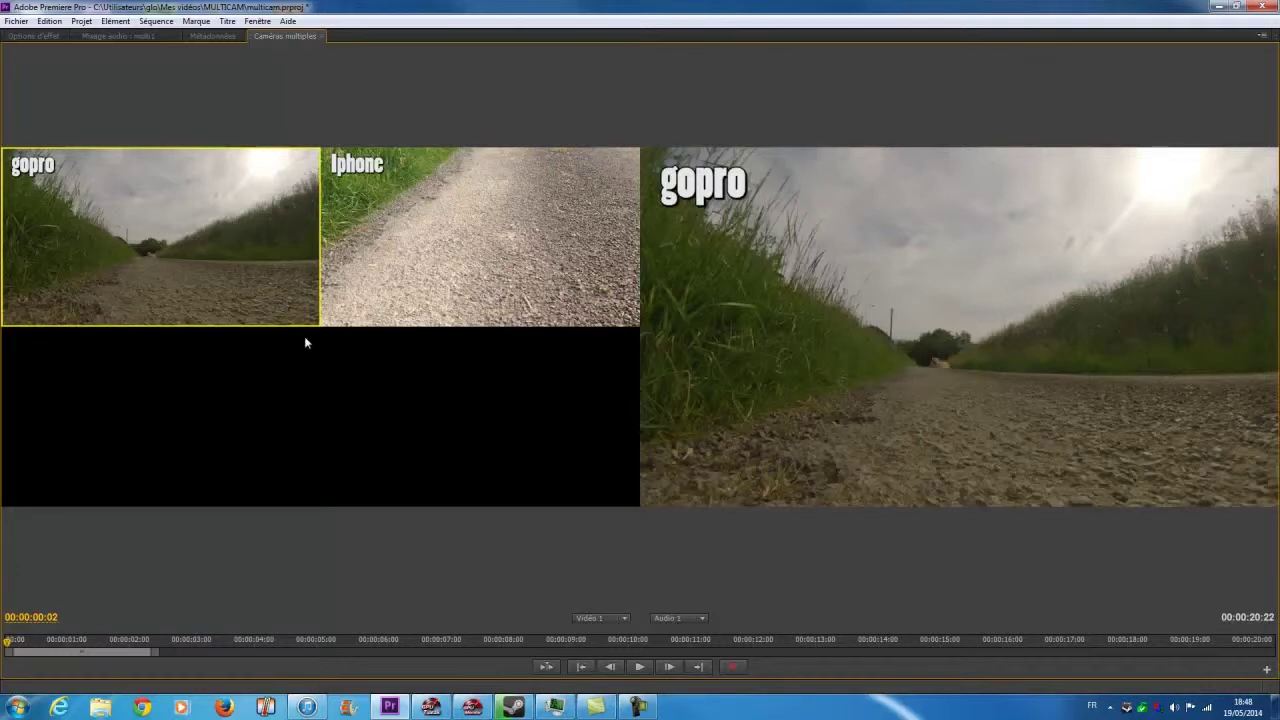
pyautogui.click(732, 668)
pyautogui.click(733, 668)
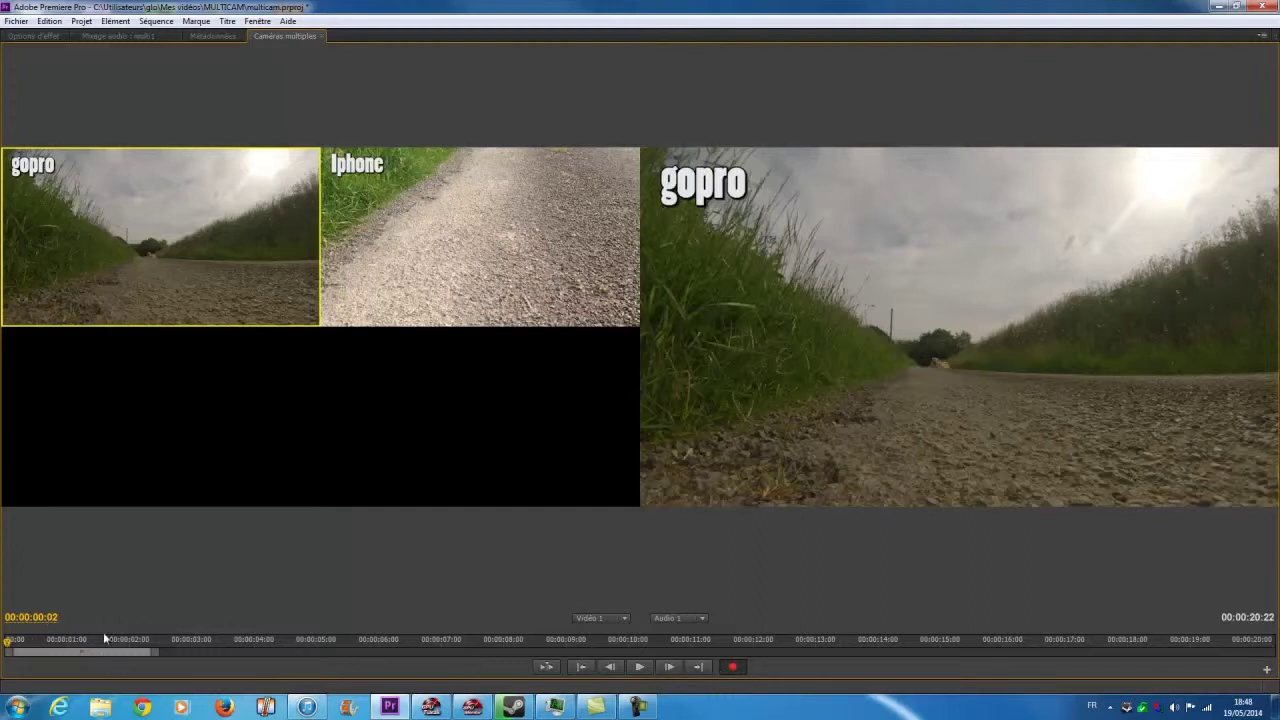
pyautogui.click(730, 668)
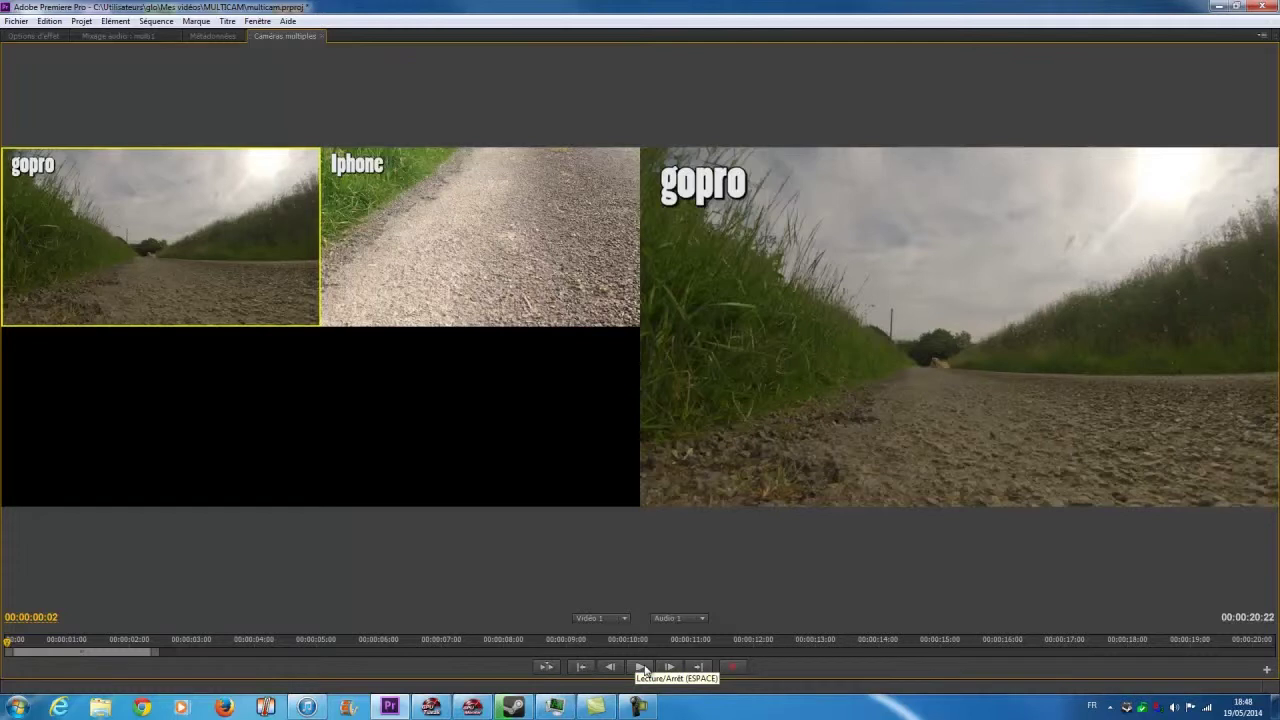
pyautogui.click(642, 667)
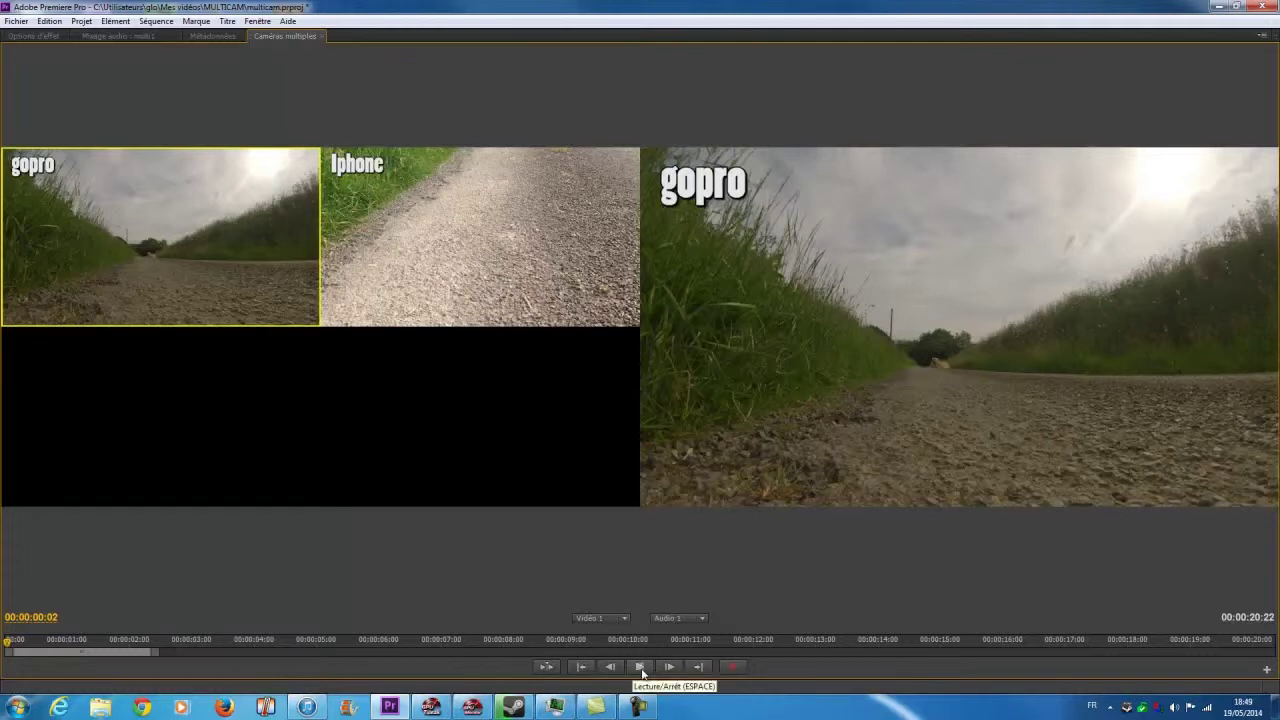
pyautogui.click(733, 667)
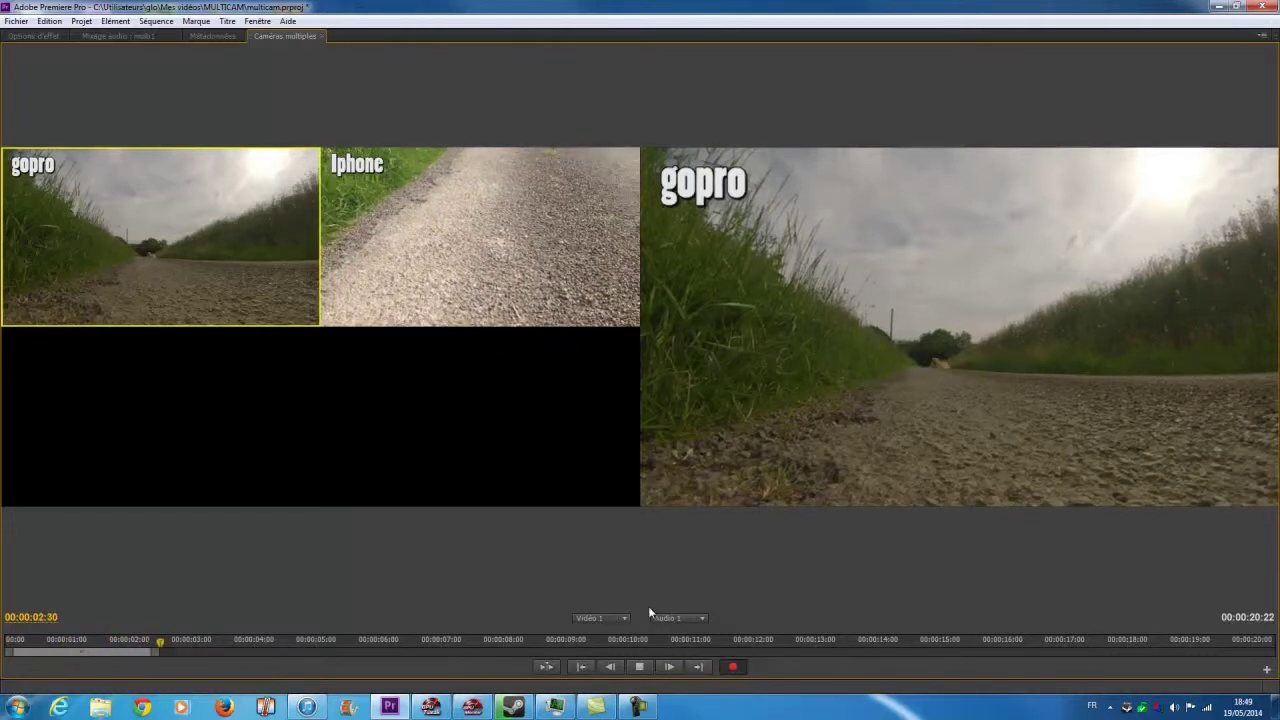
# Record live camera switches to Iphone and back to gopro during playback, continuing to the end of the sequence.
pyautogui.click(462, 276)
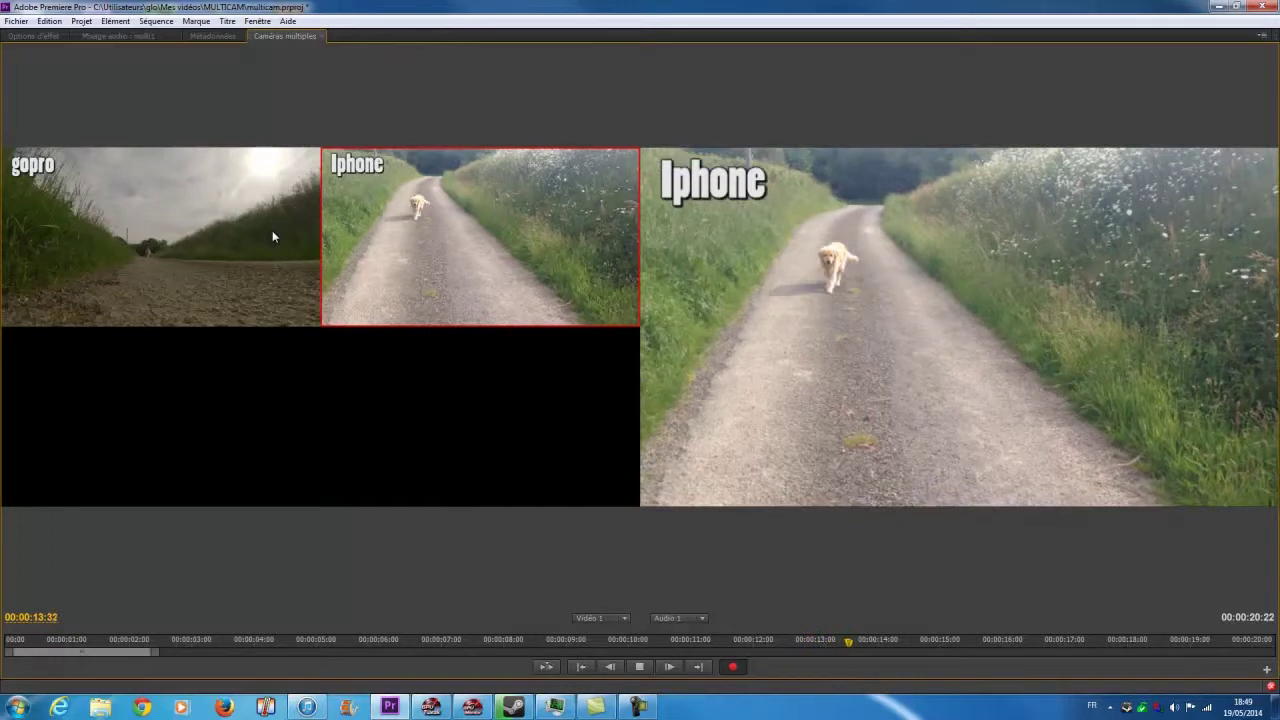
pyautogui.press('1')
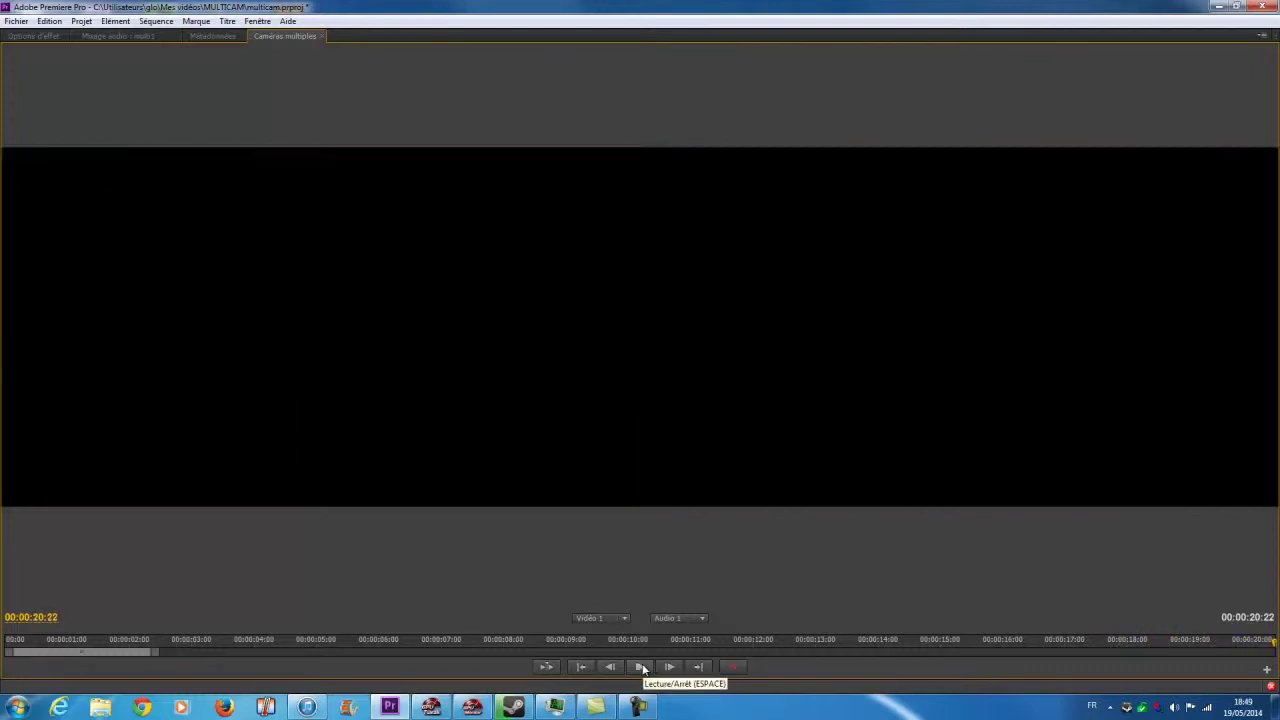
pyautogui.click(641, 667)
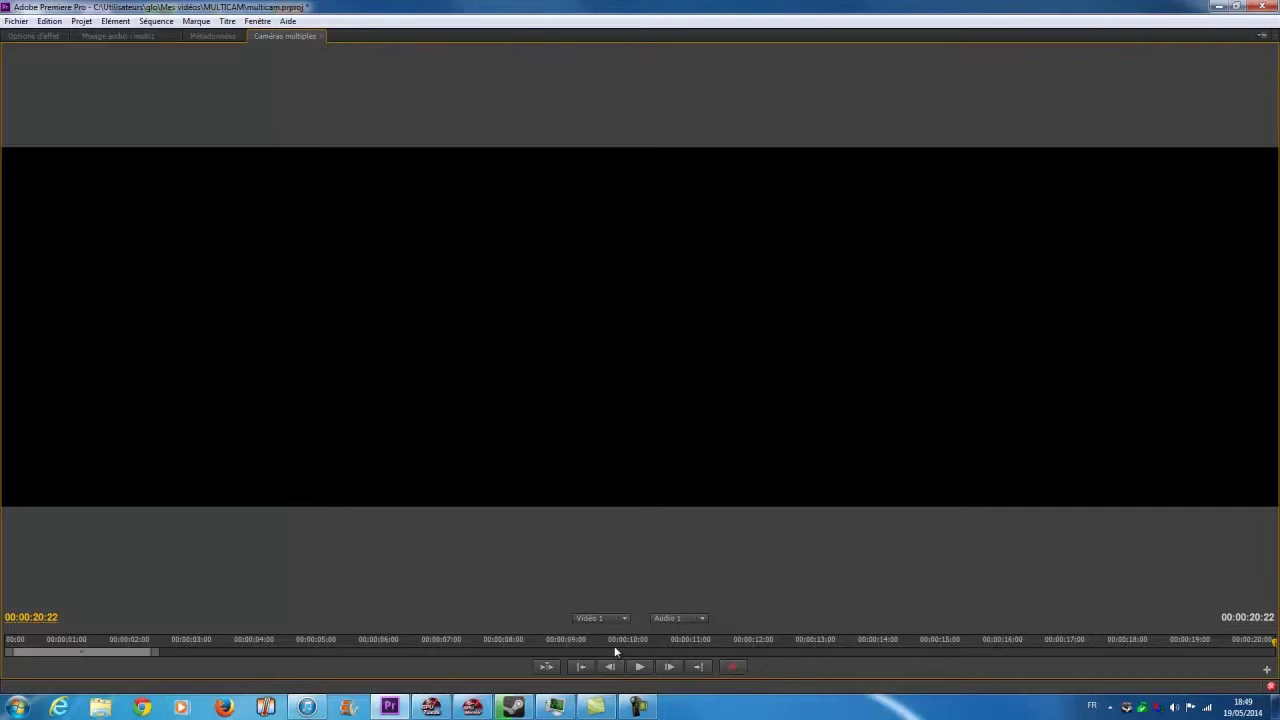
# Move the multi-camera monitor's playhead back to 00:00:01:28.
pyautogui.scroll(-3, 615, 648)
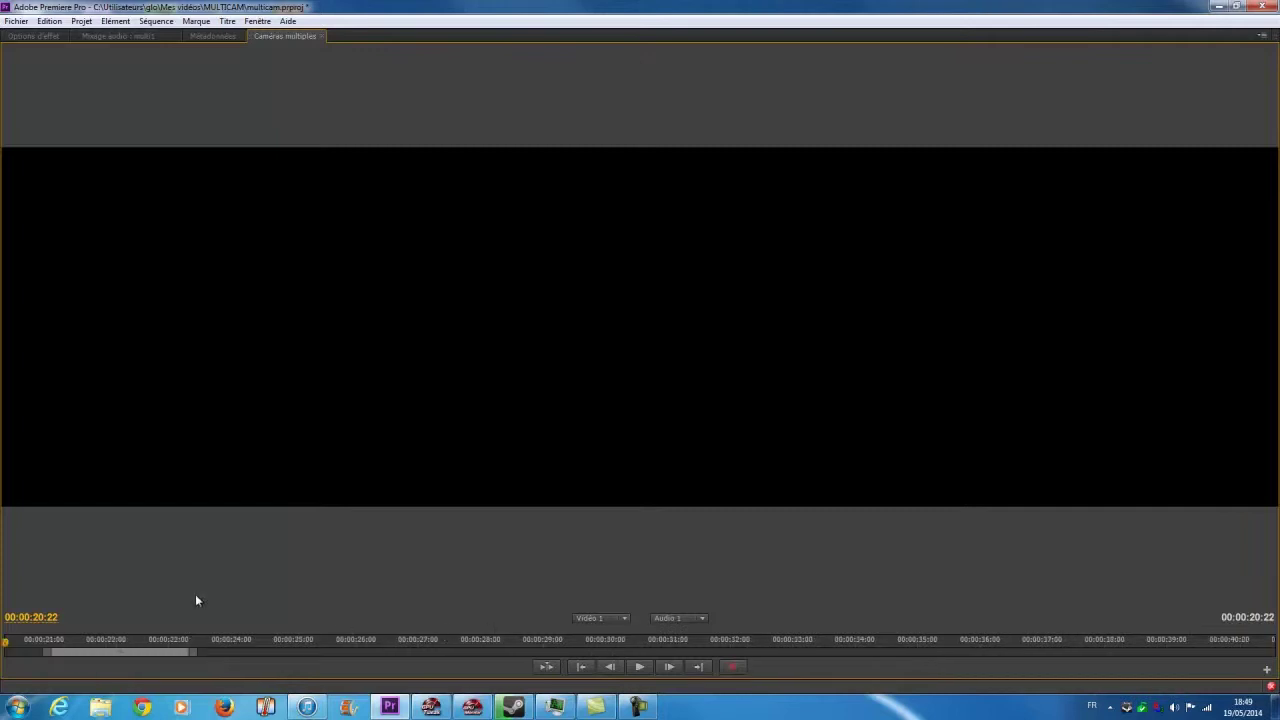
pyautogui.moveTo(166, 655); pyautogui.dragTo(128, 654)
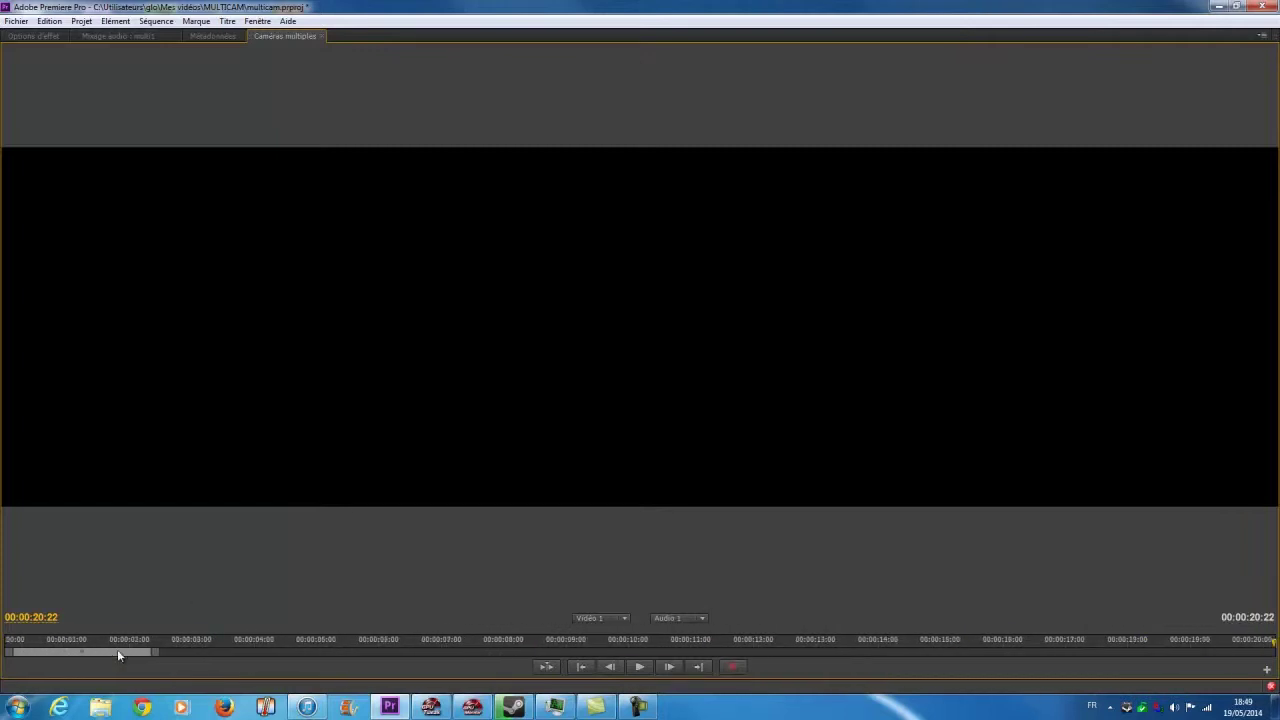
pyautogui.click(96, 638)
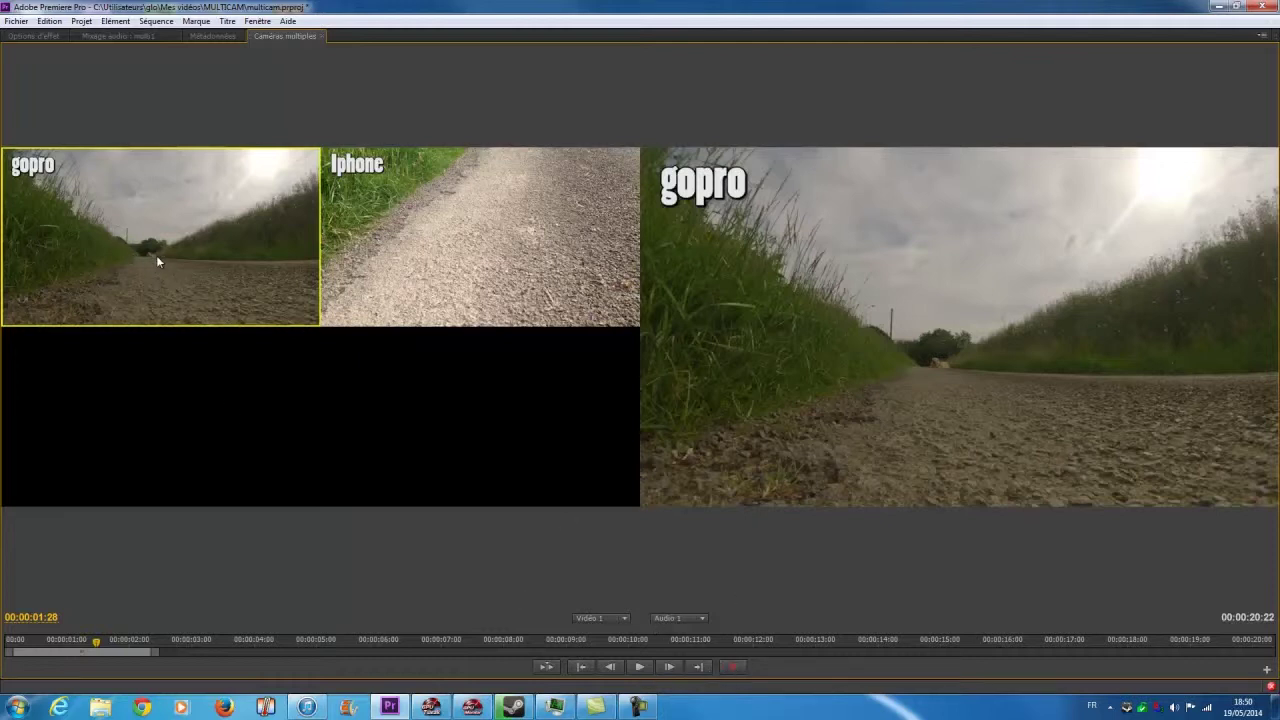
# Try the Iphone camera at 00:00:01:28, return to gopro, and restore the multi-camera monitor to its normal size.
pyautogui.click(376, 265)
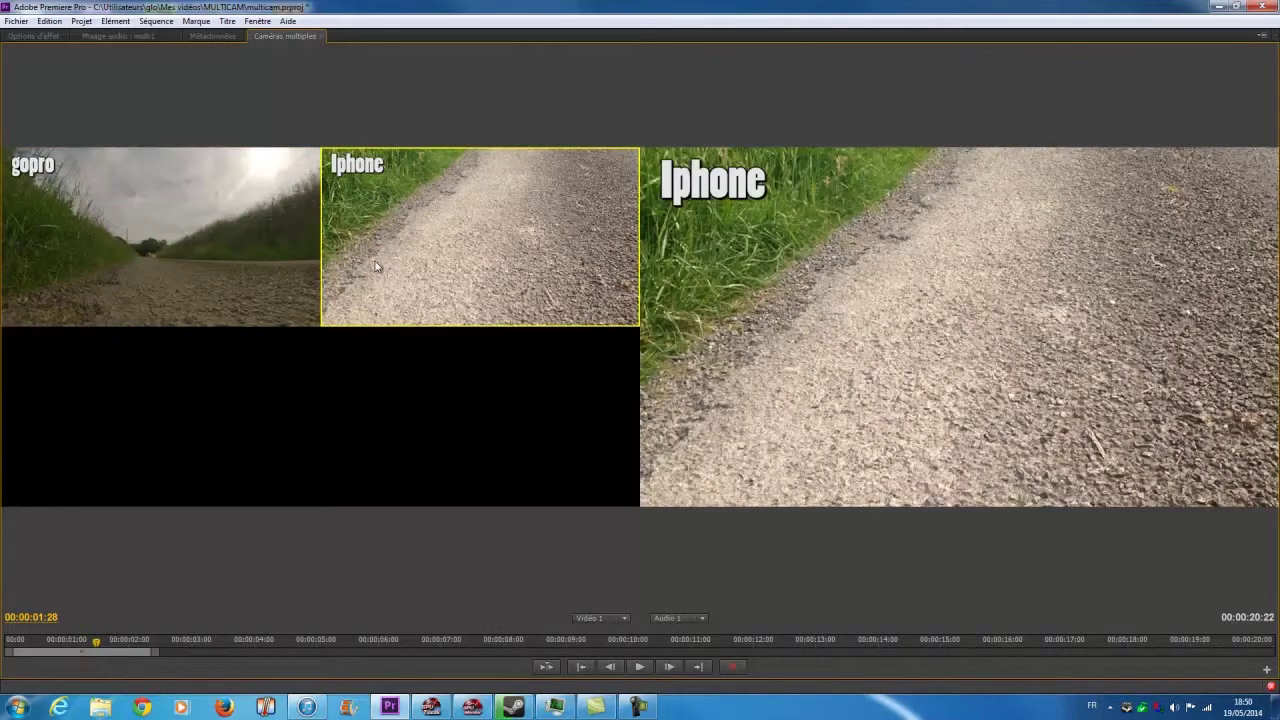
pyautogui.click(142, 243)
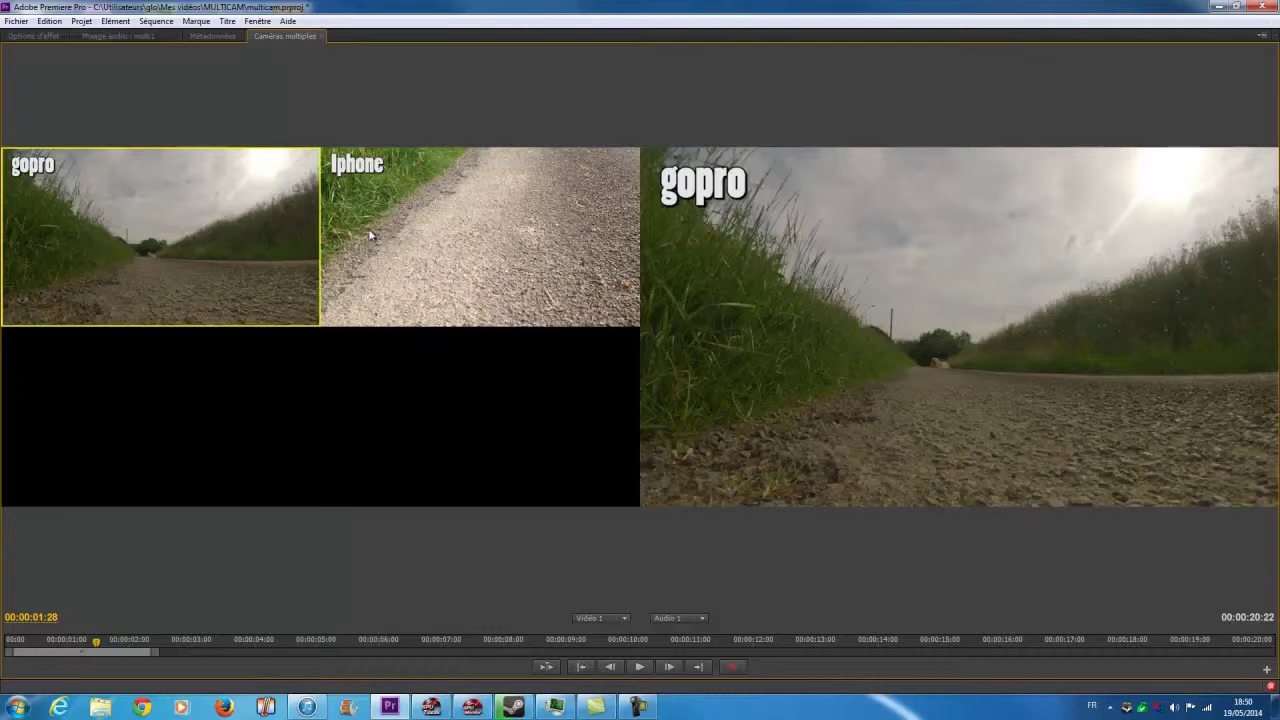
pyautogui.press('`')
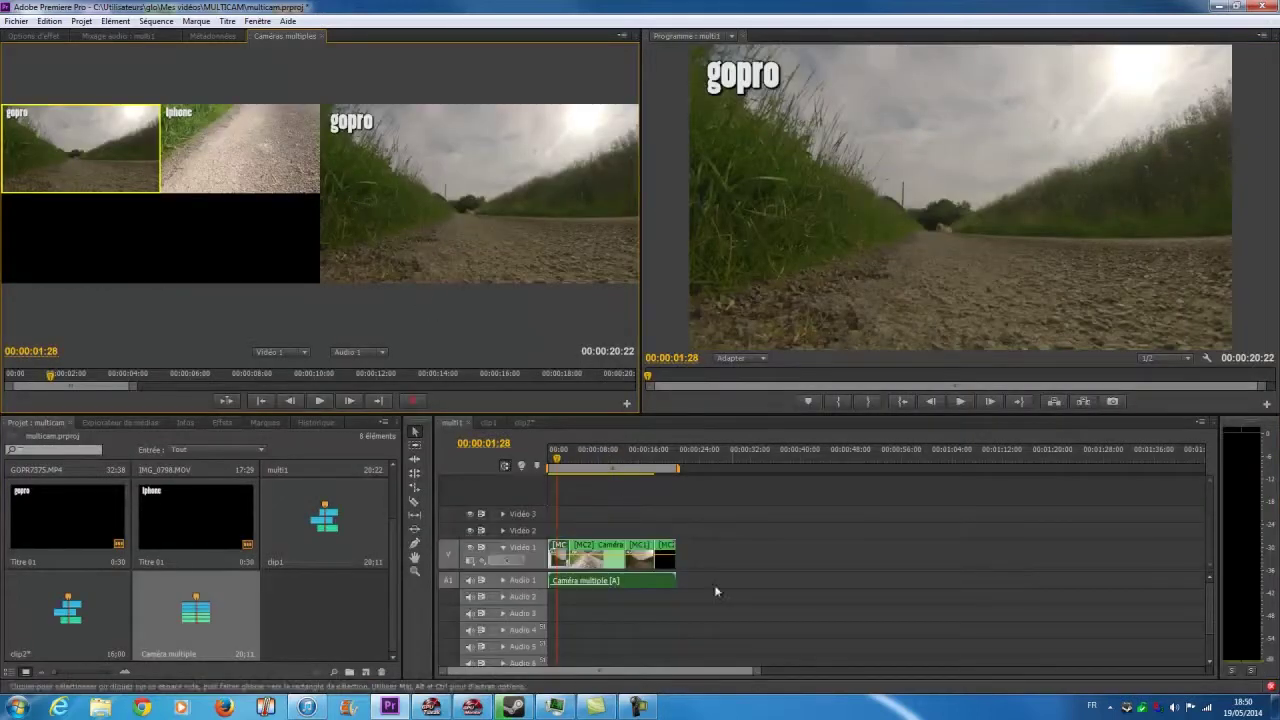
# Review the recorded camera cuts in the multi1 timeline by scrubbing up to 00:00:06:13.
pyautogui.click(567, 460)
pyautogui.moveTo(567, 460); pyautogui.dragTo(603, 472)
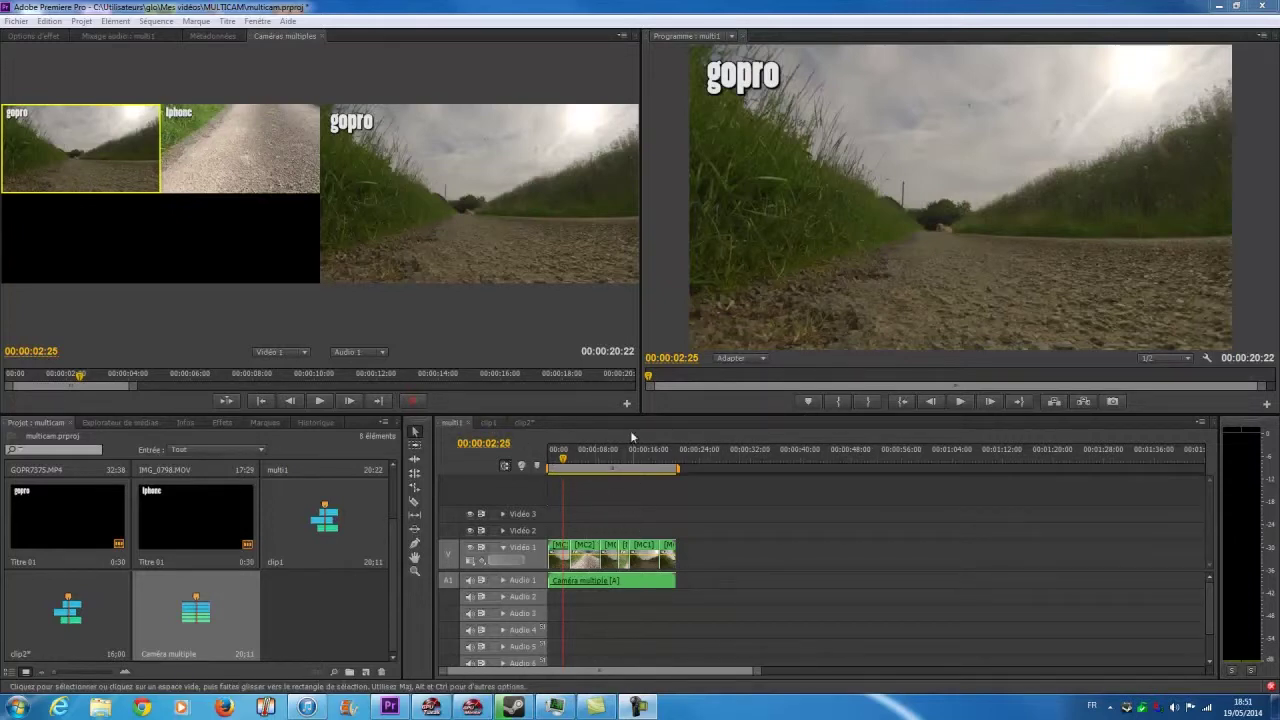
pyautogui.click(408, 398)
pyautogui.moveTo(752, 670); pyautogui.dragTo(672, 676)
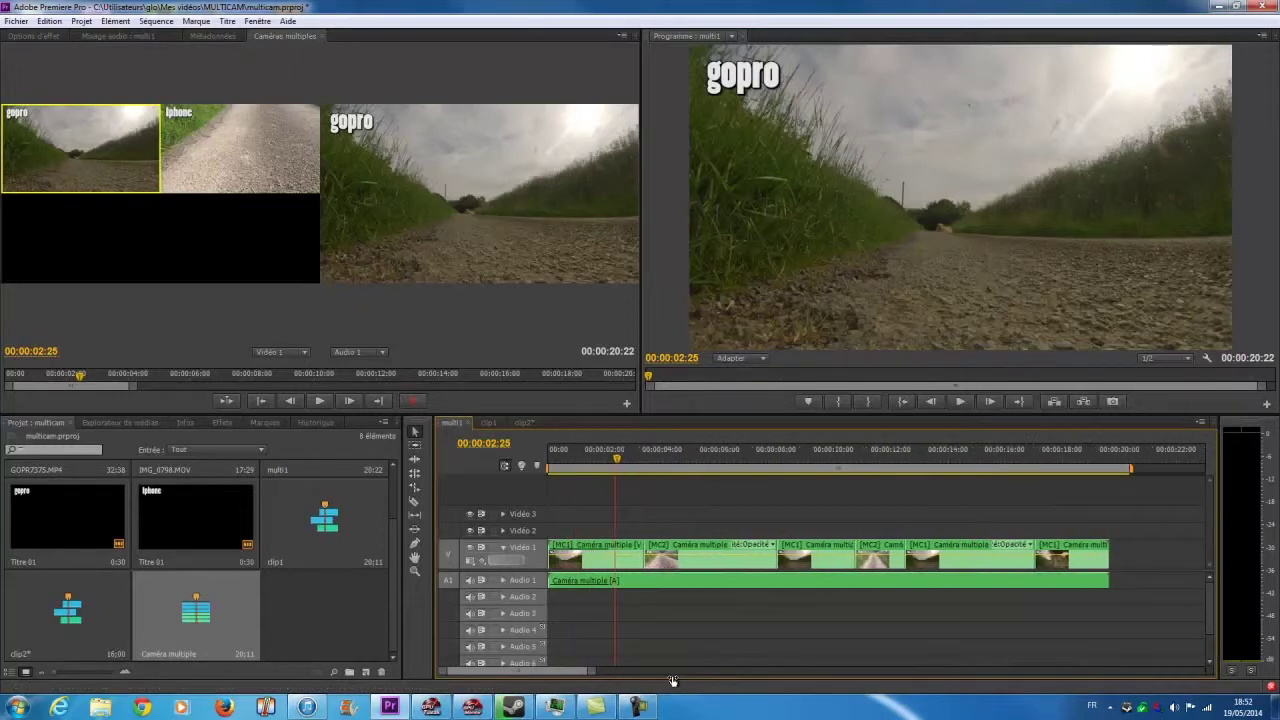
pyautogui.moveTo(624, 461); pyautogui.dragTo(739, 472)
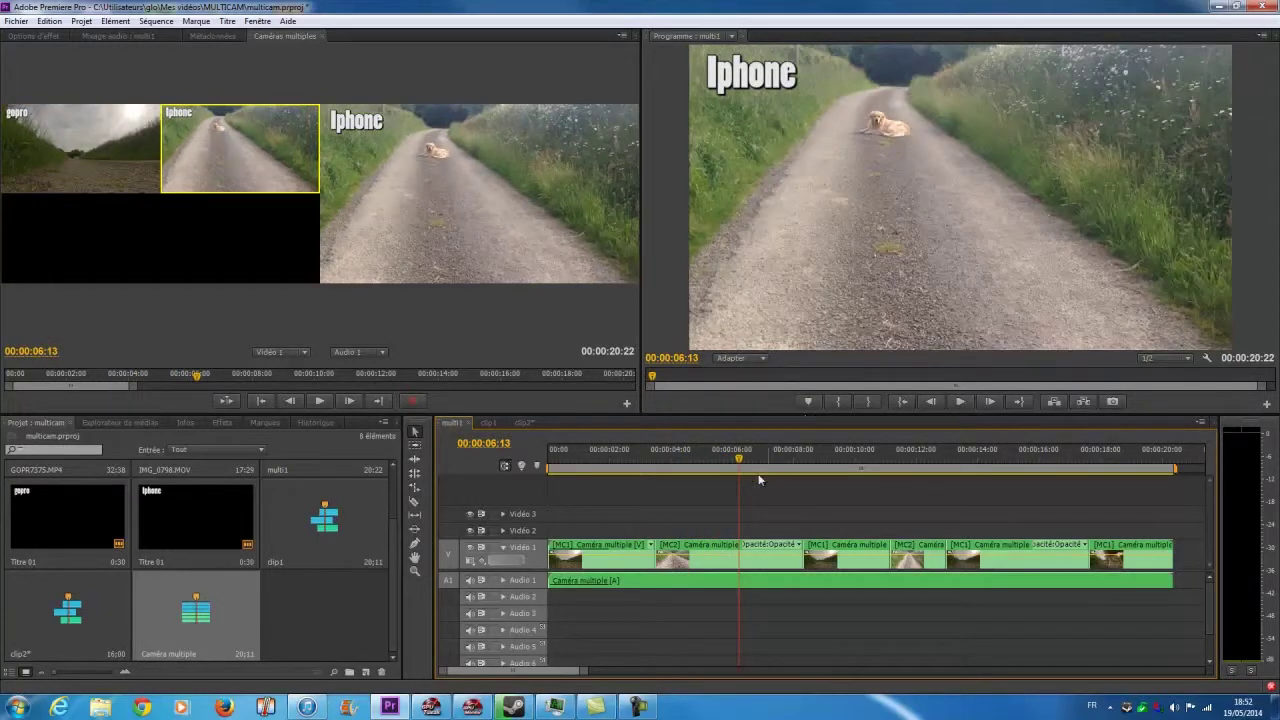
# Close the multi-camera monitor and check the list of available windows for its entry.
pyautogui.click(322, 36)
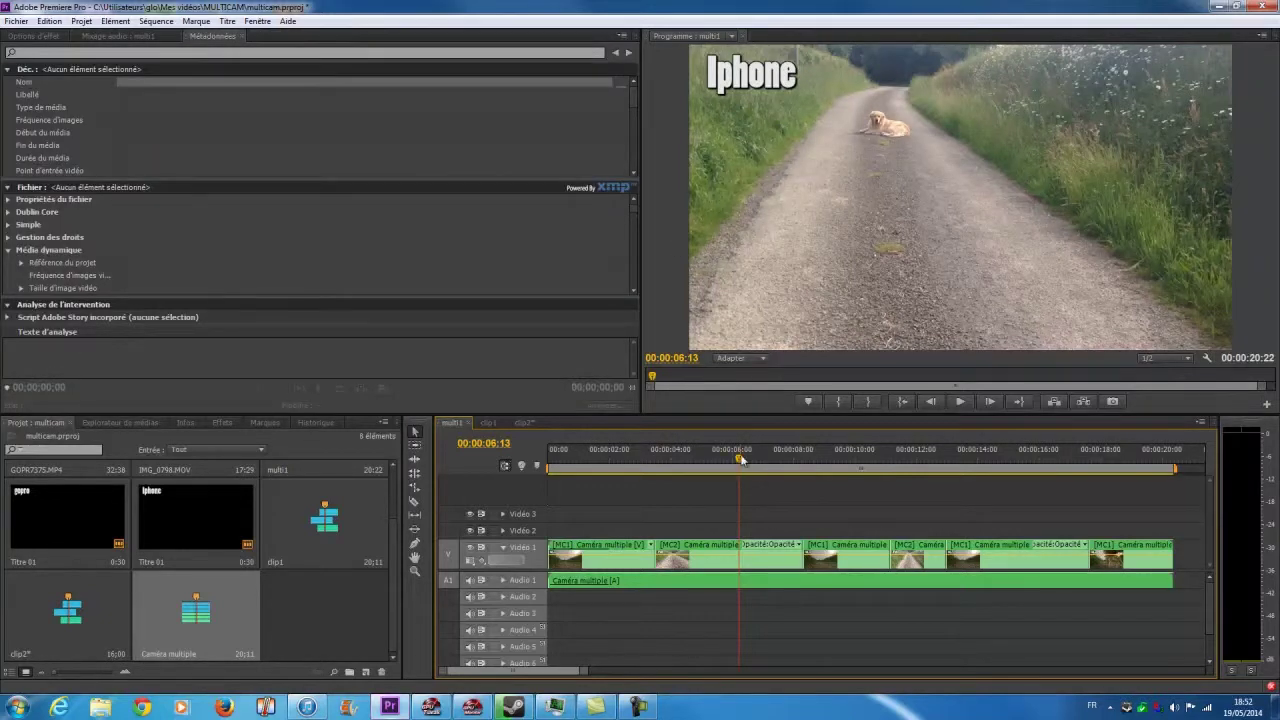
pyautogui.click(256, 22)
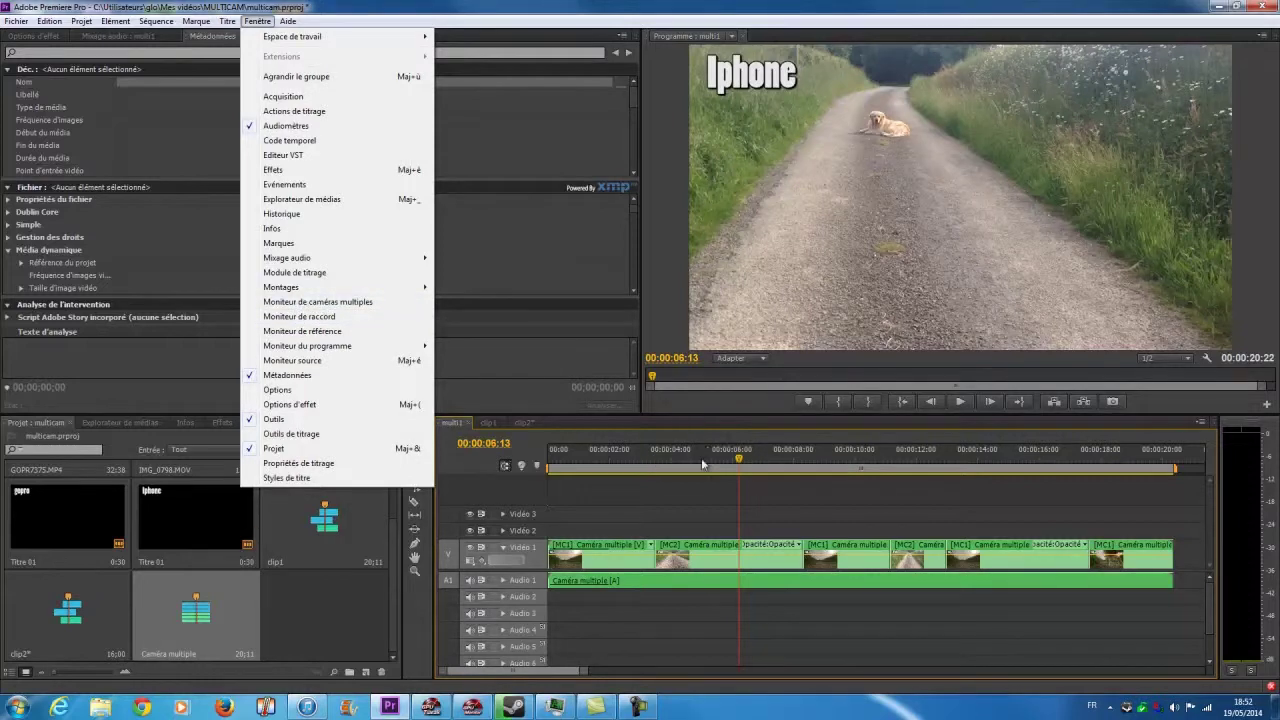
pyautogui.click(741, 461)
# Use the rolling edit tool to shift the gopro-to-Iphone cut near 00:00:11:04 to just before 00:00:11:00, and check it at 00:00:10:59.
pyautogui.moveTo(741, 461); pyautogui.dragTo(888, 460)
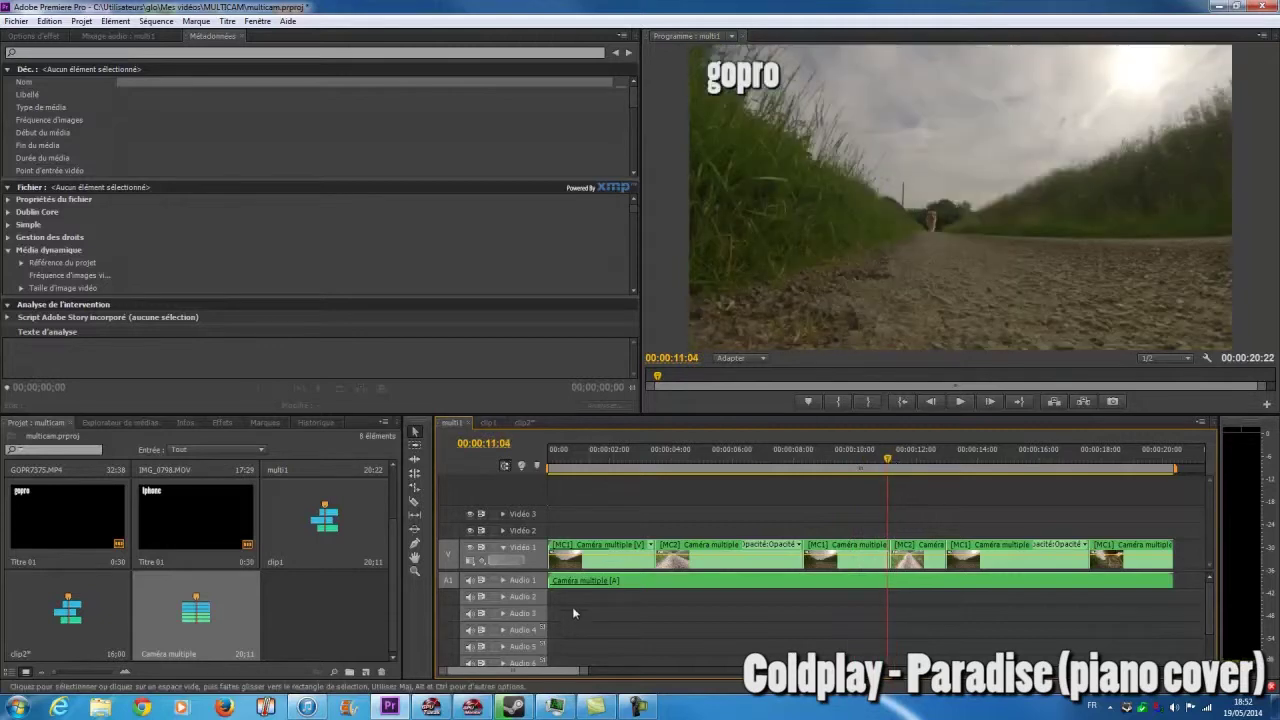
pyautogui.moveTo(582, 669); pyautogui.dragTo(540, 673)
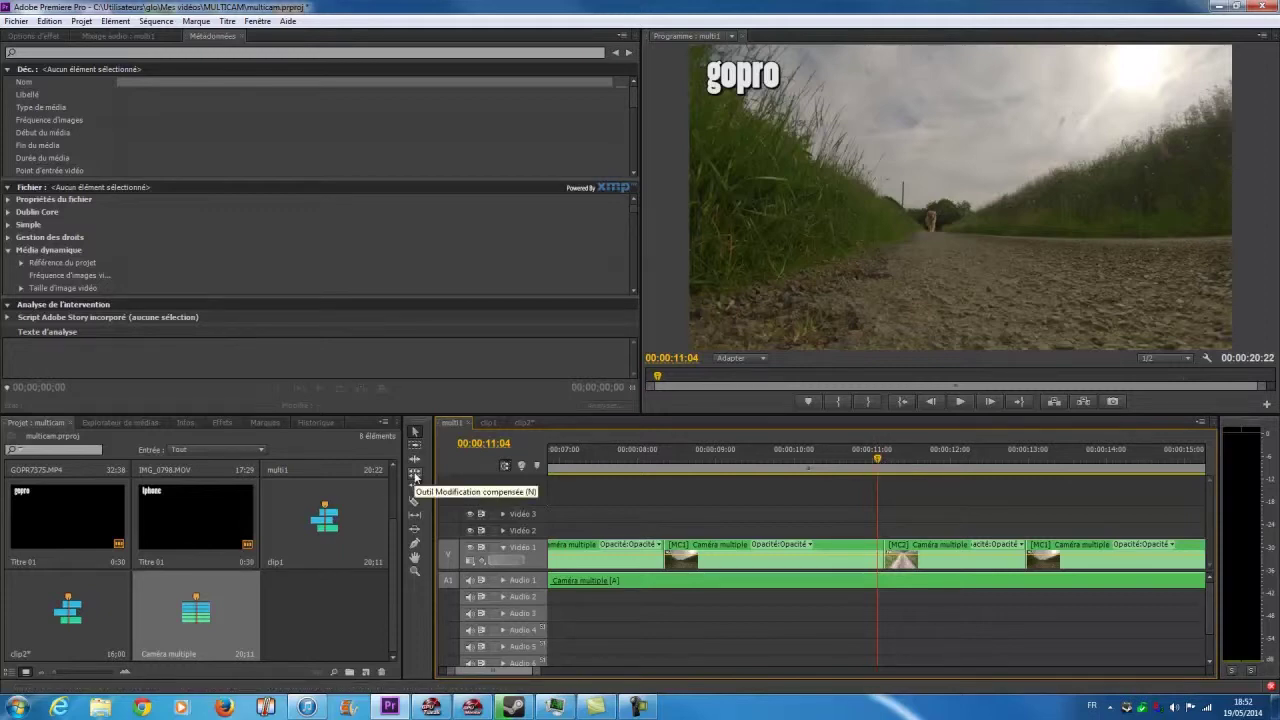
pyautogui.click(415, 475)
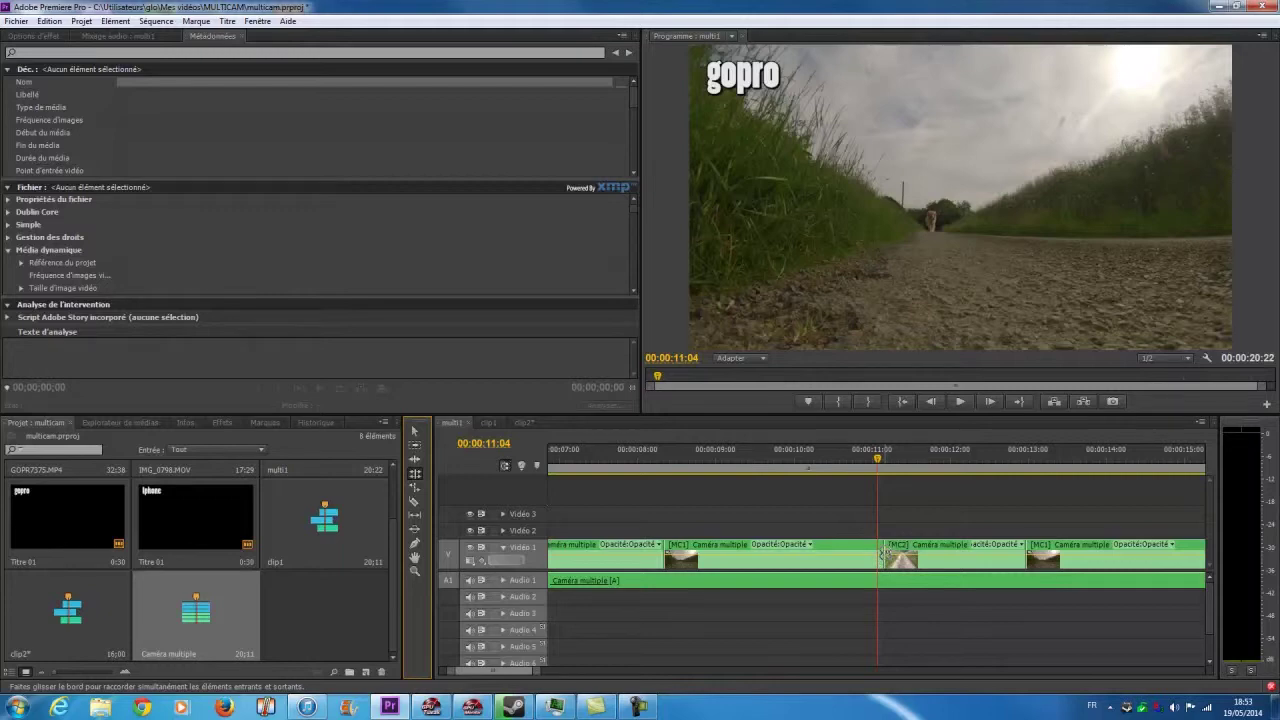
pyautogui.moveTo(883, 556); pyautogui.dragTo(864, 556)
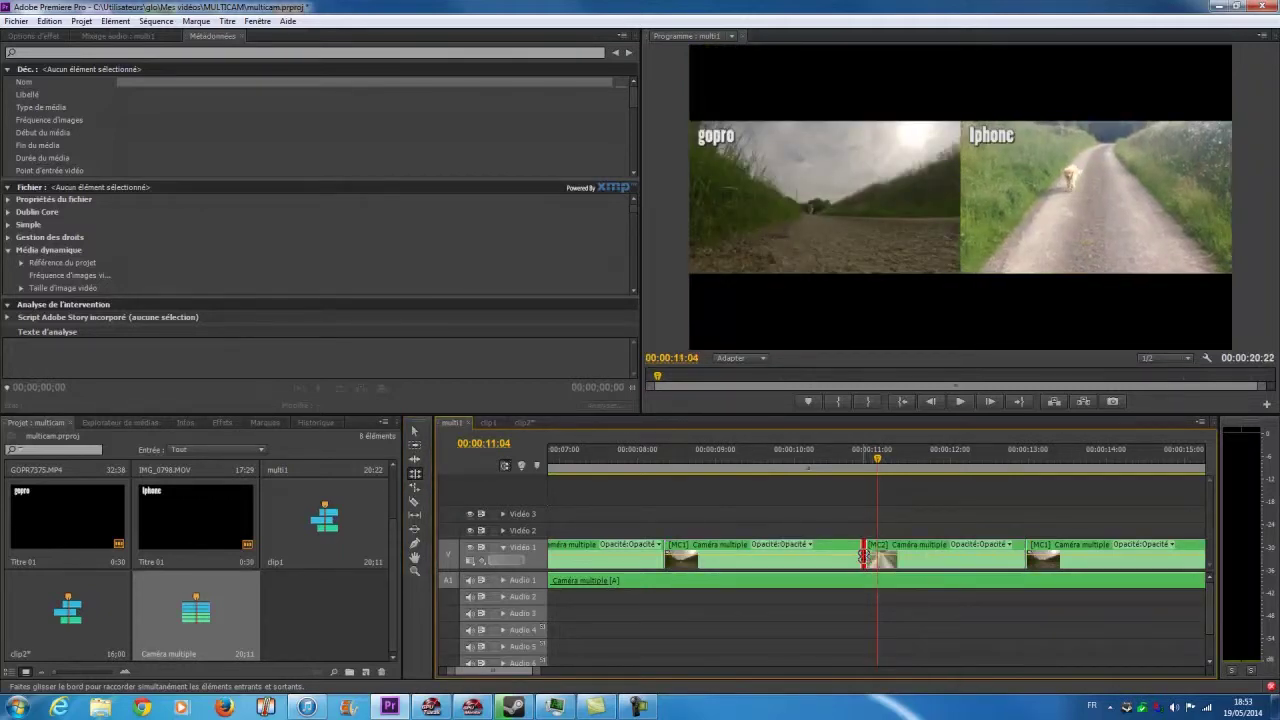
pyautogui.moveTo(877, 460)
pyautogui.mouseDown()
pyautogui.moveTo(851, 462)
pyautogui.moveTo(871, 467)
pyautogui.mouseUp()
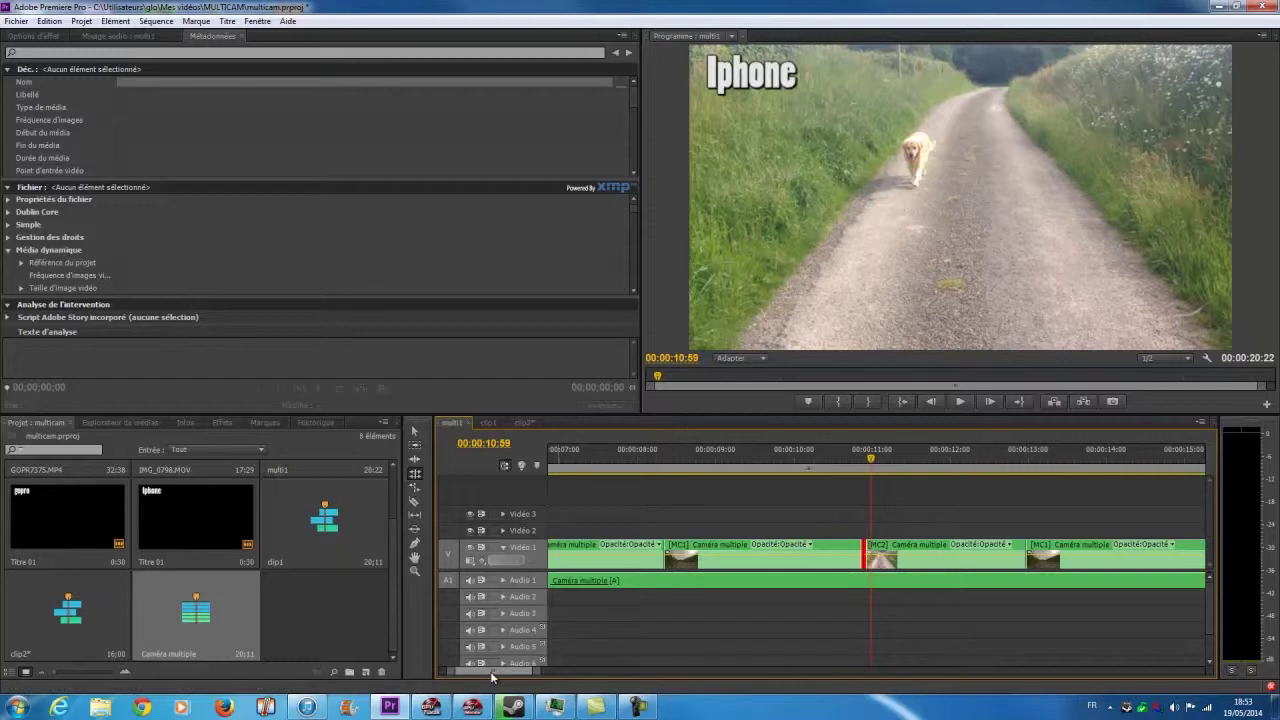
pyautogui.hscroll(-3, 512, 675)
pyautogui.moveTo(509, 671); pyautogui.dragTo(593, 668)
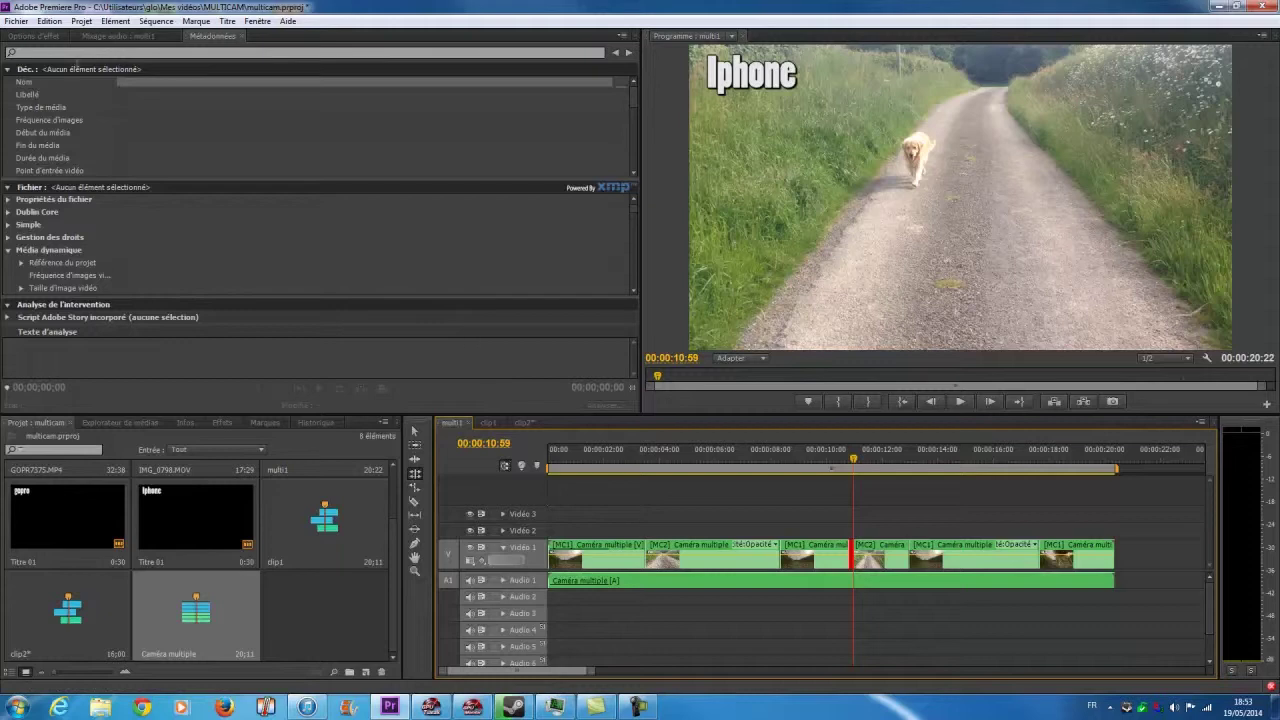
# Create a new sequence named princaple with the AVCHD 720p30 preset.
pyautogui.click(16, 21)
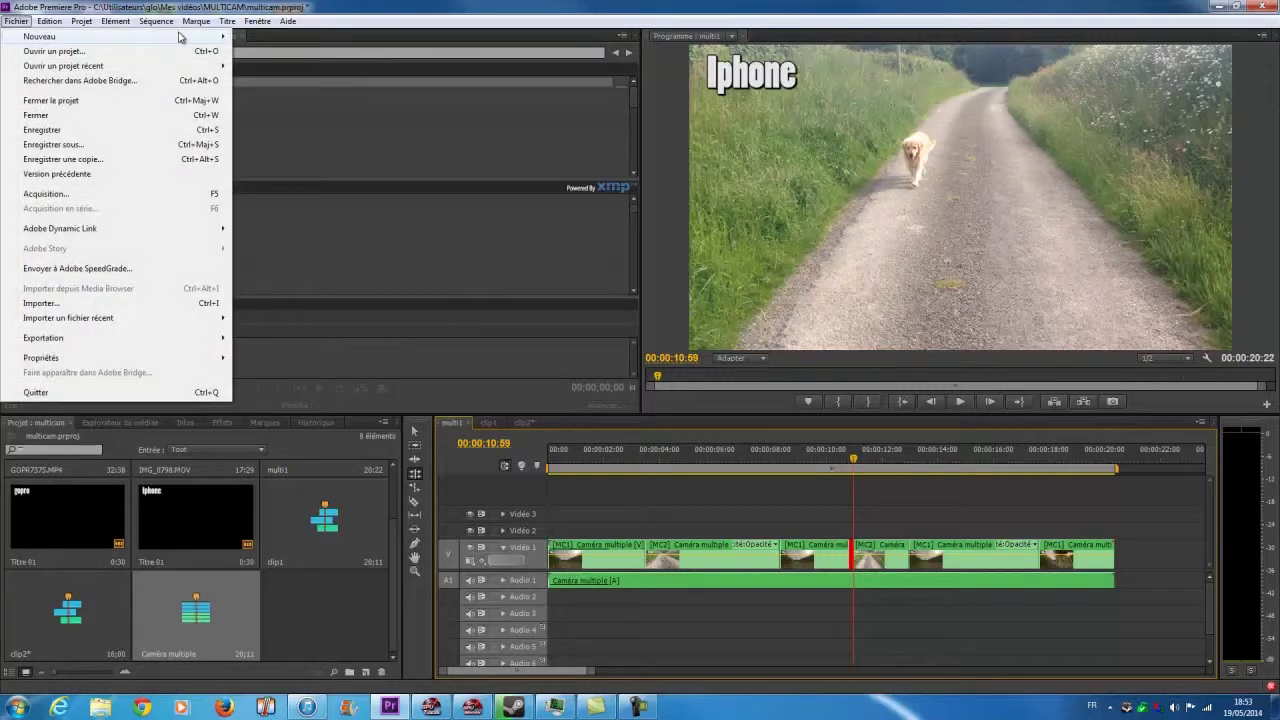
pyautogui.moveTo(181, 37)
pyautogui.click(258, 51)
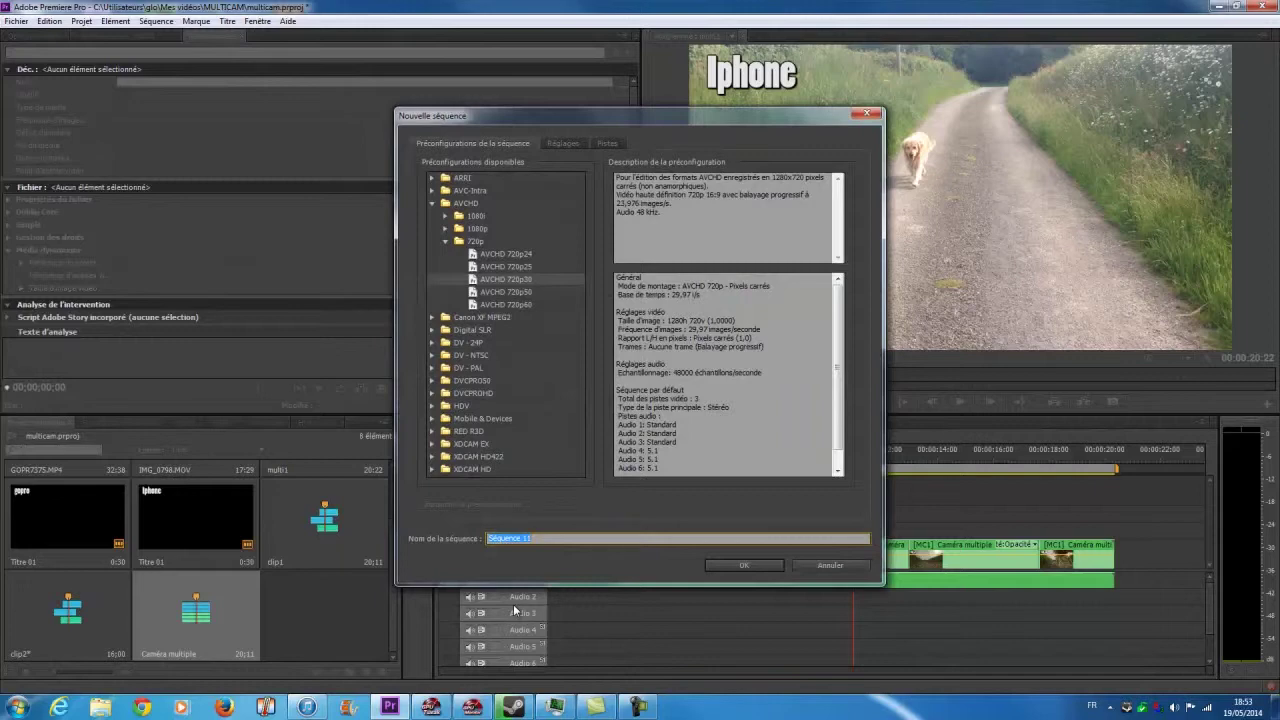
pyautogui.write('principale')
pyautogui.press('Return')
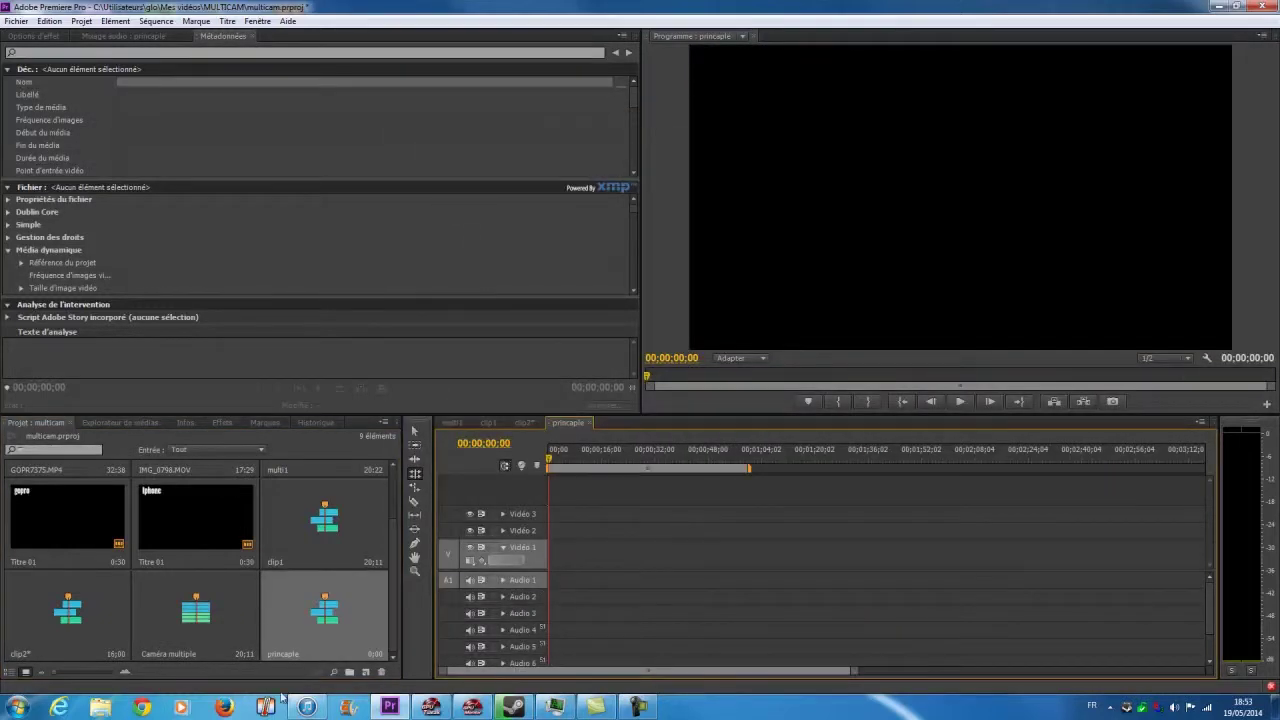
pyautogui.moveTo(328, 615); pyautogui.dragTo(596, 556)
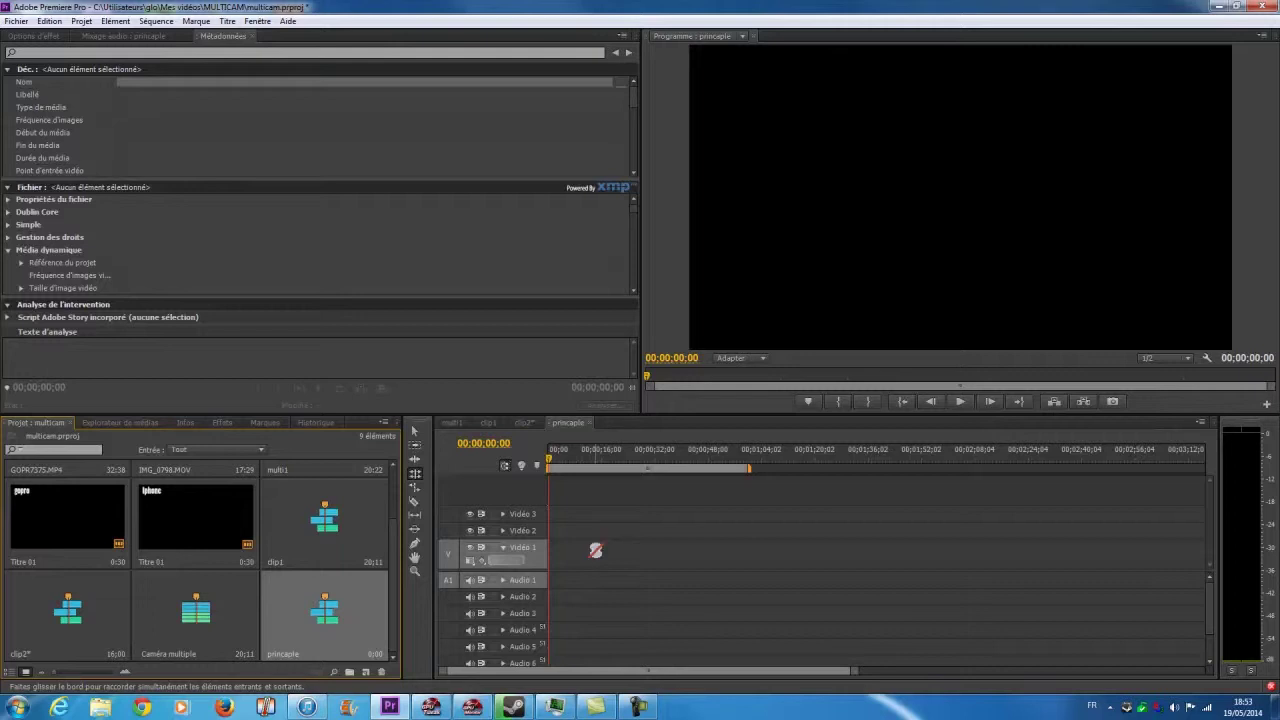
pyautogui.moveTo(162, 633); pyautogui.dragTo(565, 550)
pyautogui.scroll(2, 400, 530)
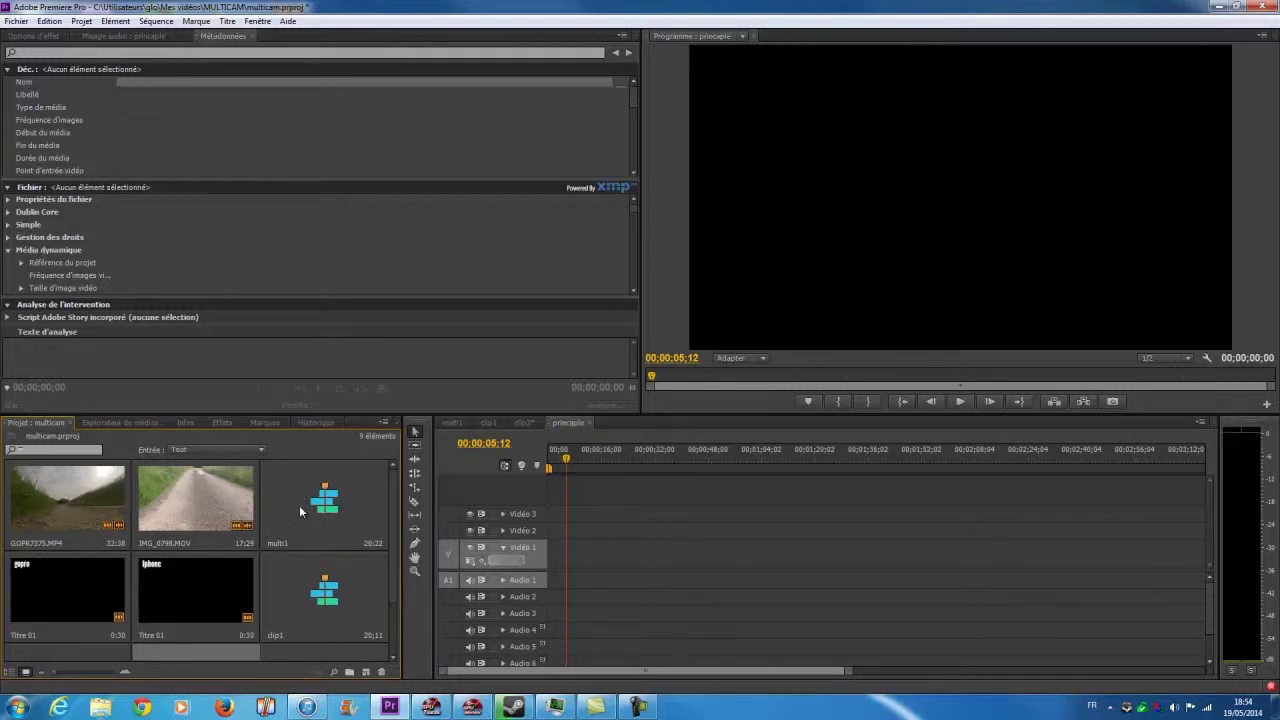
# Place the multi1 sequence at the start of Vidéo 1 in princaple, keeping the existing sequence settings.
pyautogui.click(449, 424)
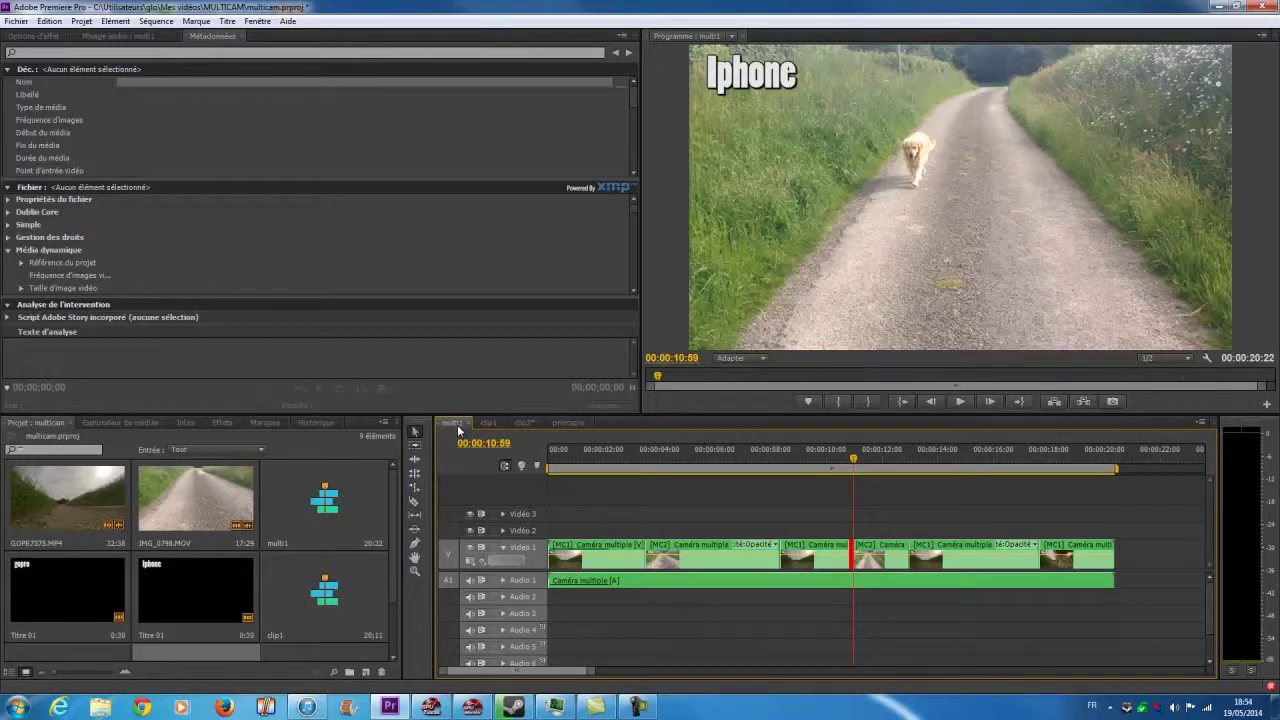
pyautogui.click(565, 422)
pyautogui.moveTo(372, 522); pyautogui.dragTo(565, 550)
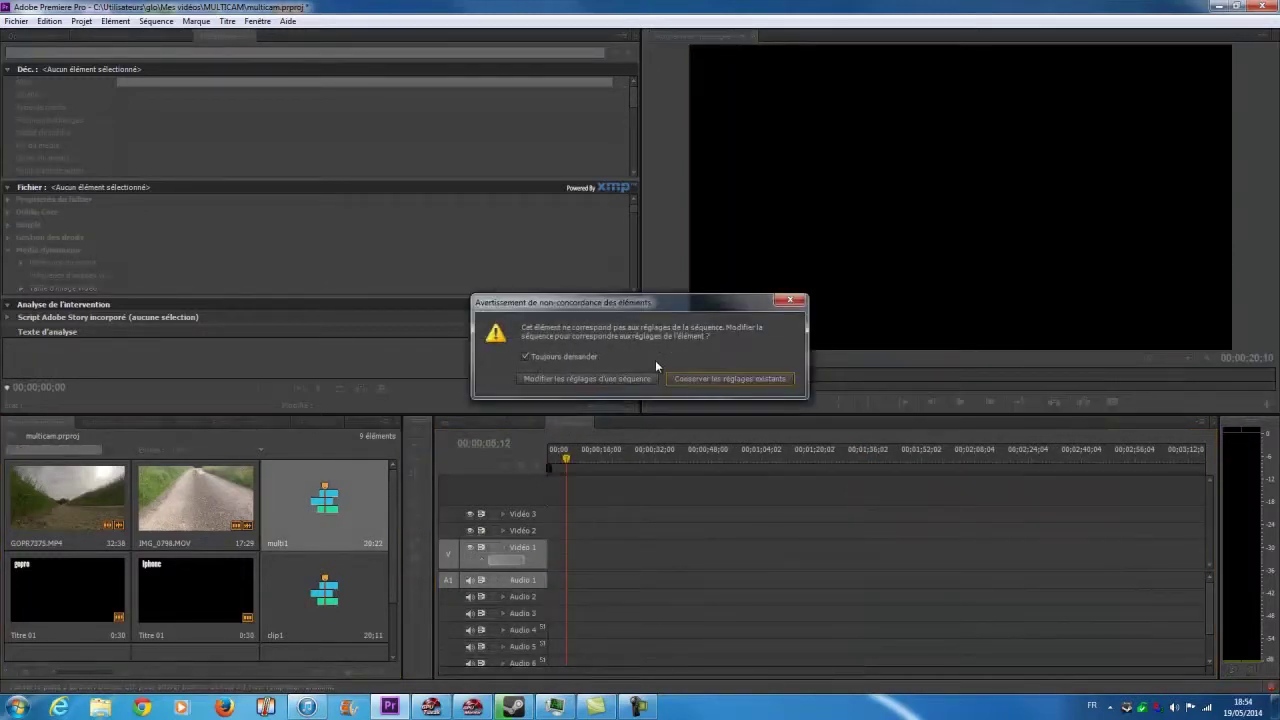
pyautogui.click(678, 378)
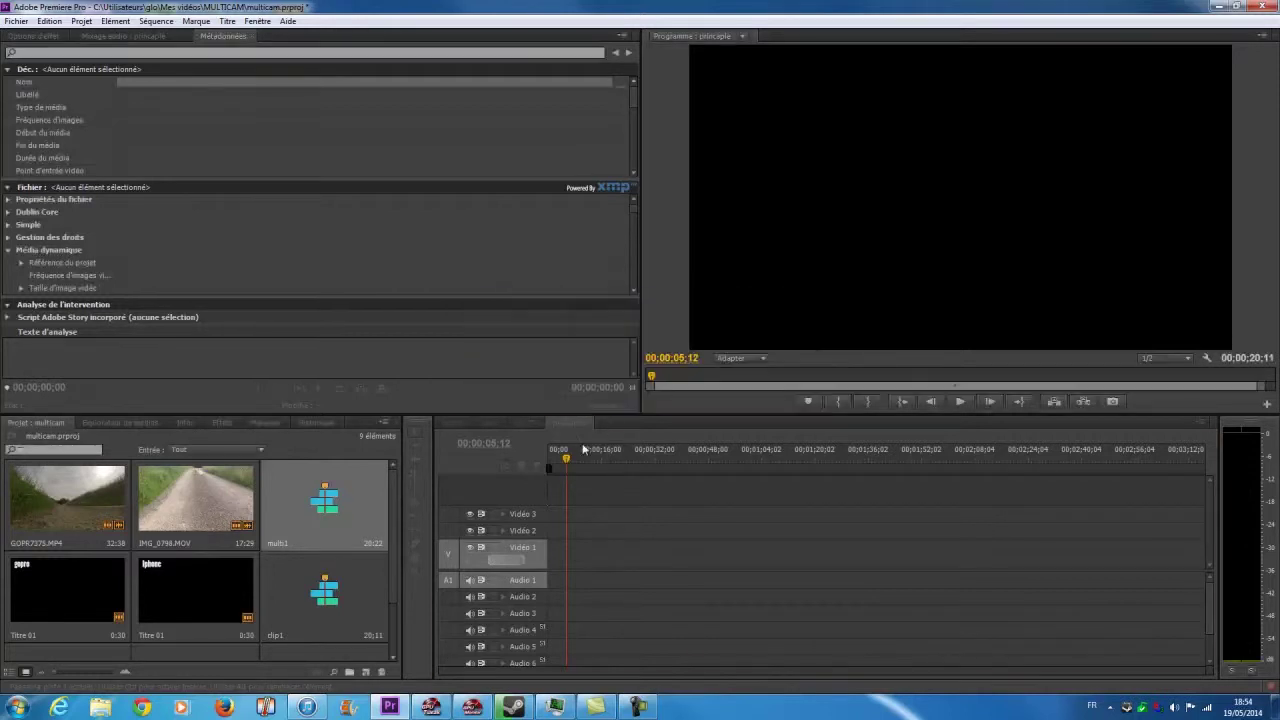
# Scrub through the nested multi1 clip in the princaple sequence up to 00;00;19;11.
pyautogui.moveTo(568, 458); pyautogui.dragTo(555, 460)
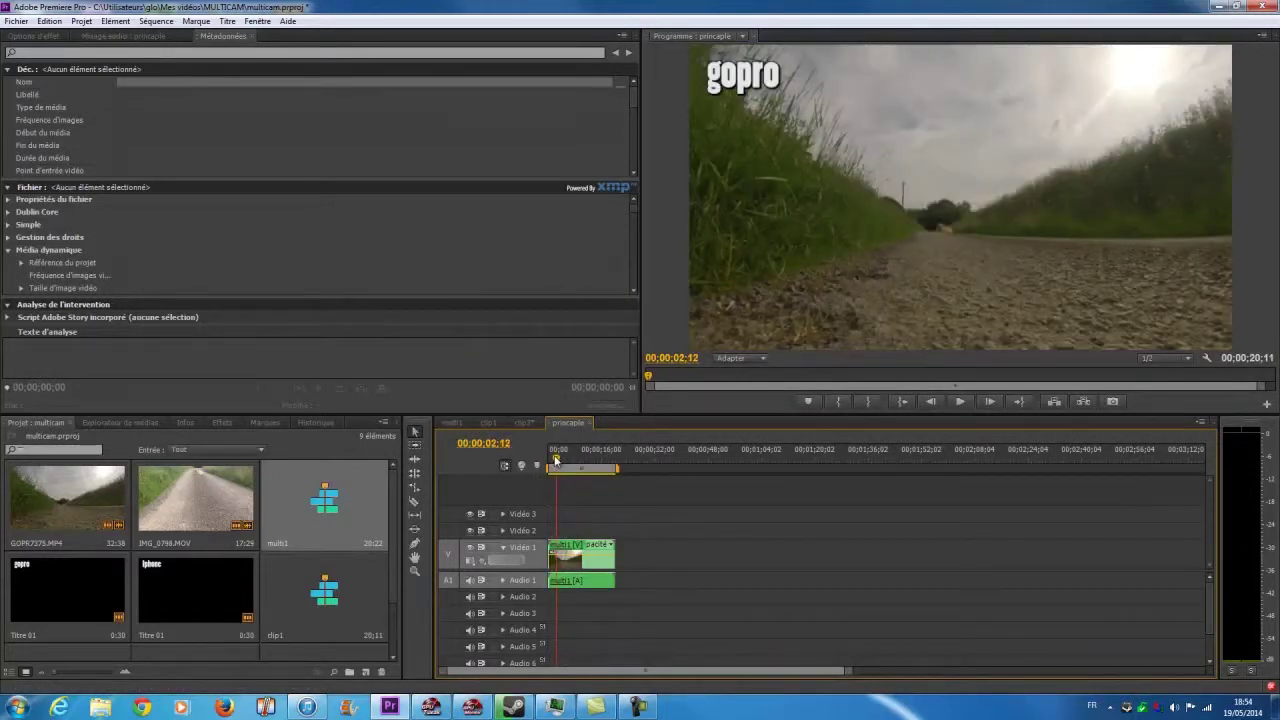
pyautogui.click(455, 422)
pyautogui.click(566, 423)
pyautogui.click(558, 464)
pyautogui.moveTo(560, 466); pyautogui.dragTo(615, 452)
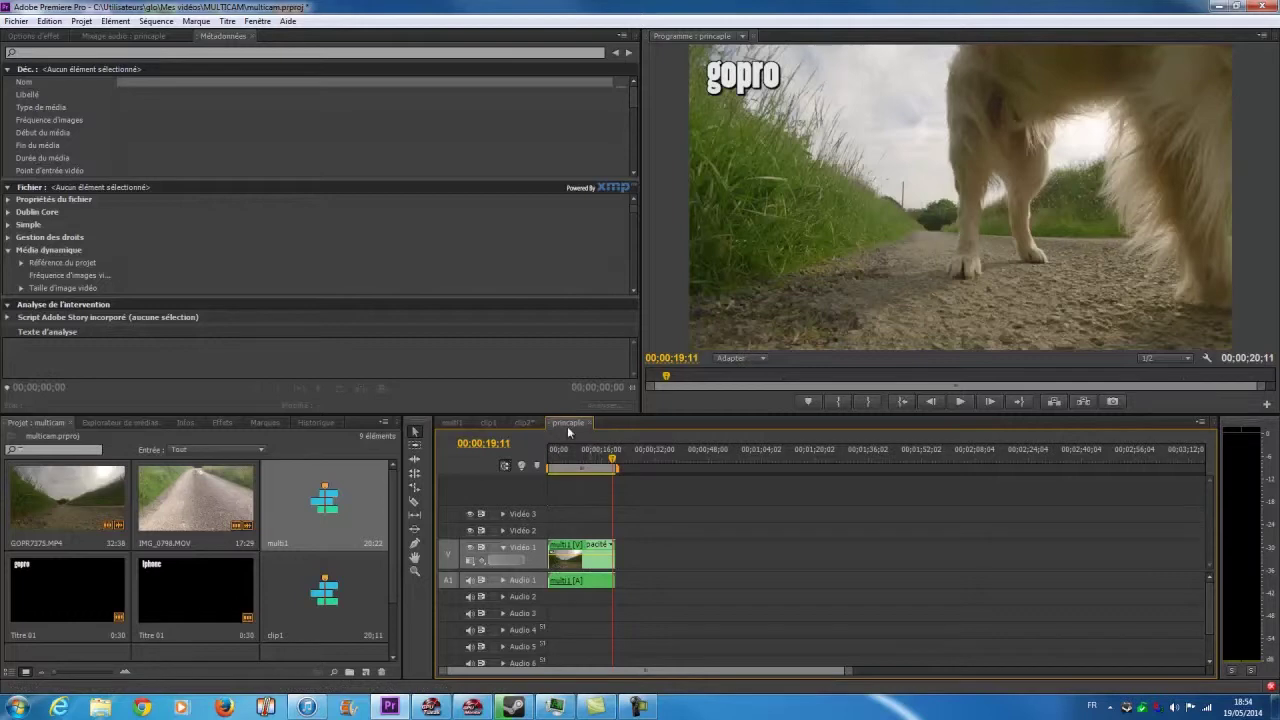
# Review the camera cuts inside the multi1 sequence and return to the princaple sequence.
pyautogui.click(441, 422)
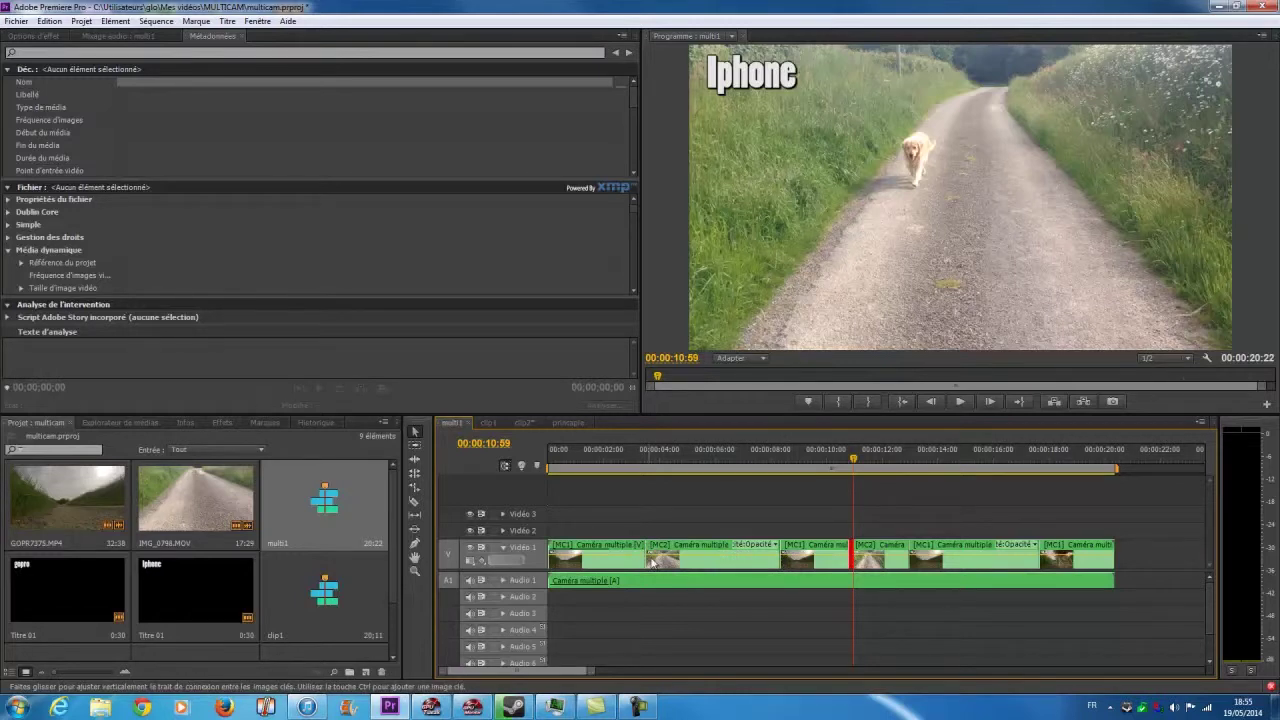
pyautogui.click(574, 423)
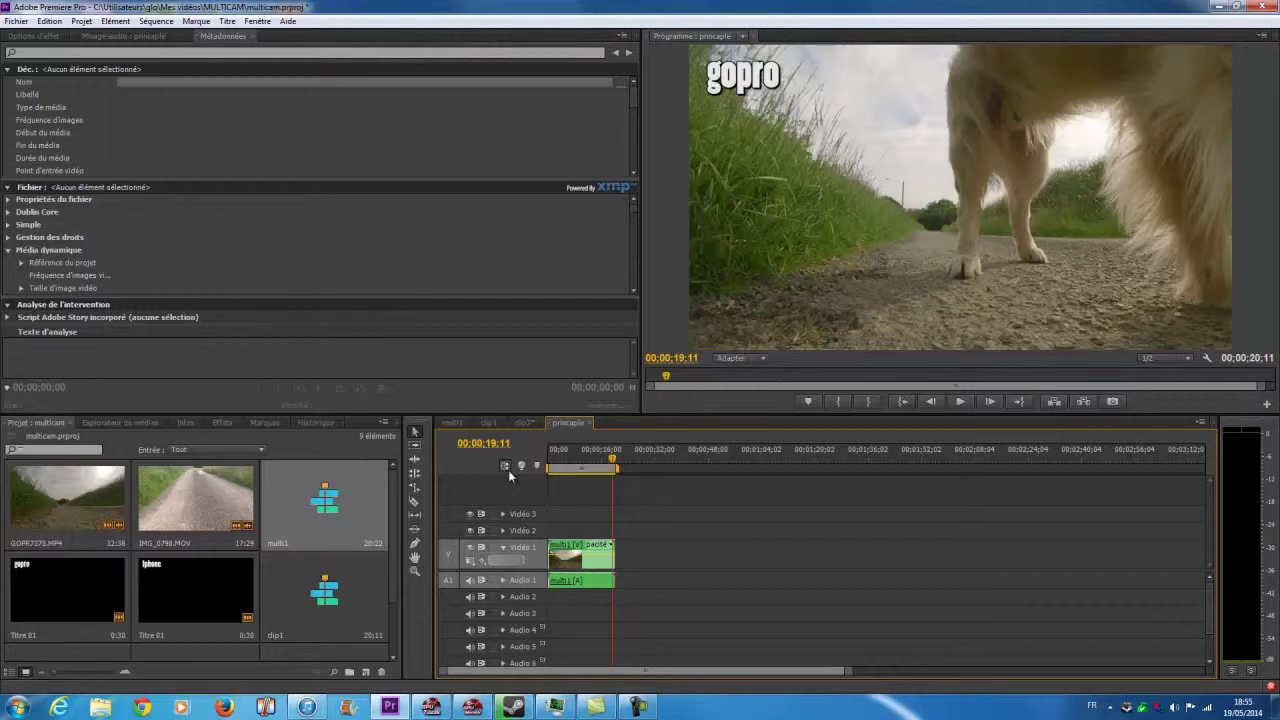
pyautogui.scroll(-2, 393, 560)
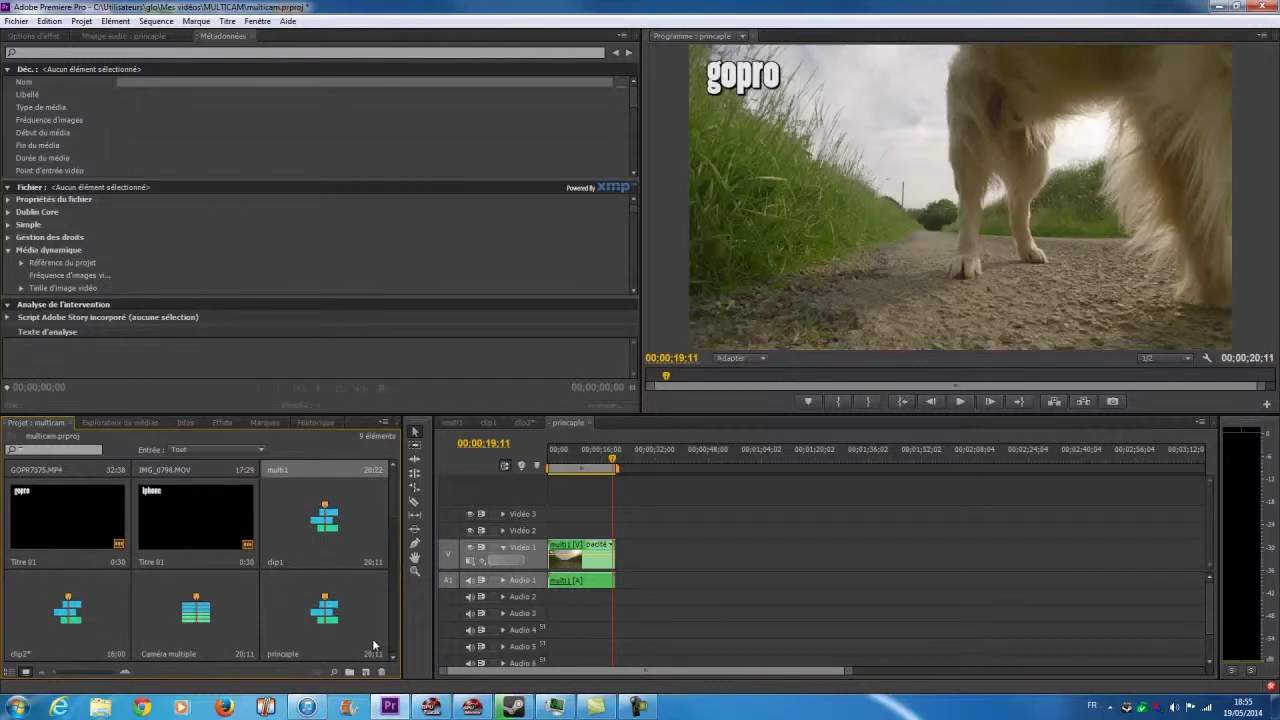